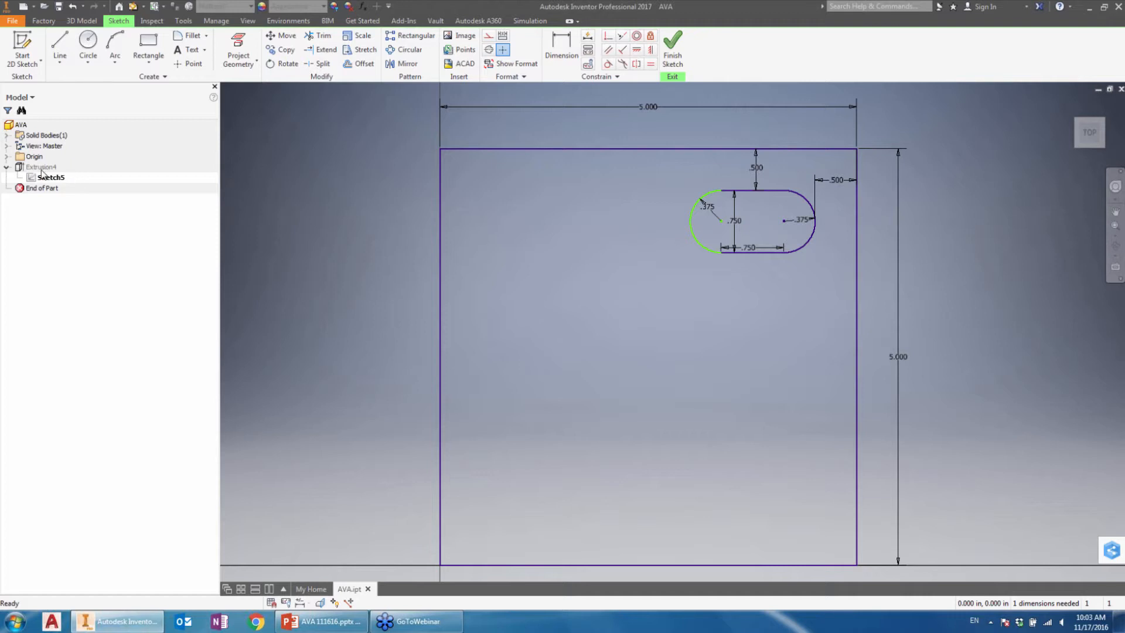
Step: Finish the sketch and reopen Sketch5 of the extrusion for editing
left_click(673, 46)
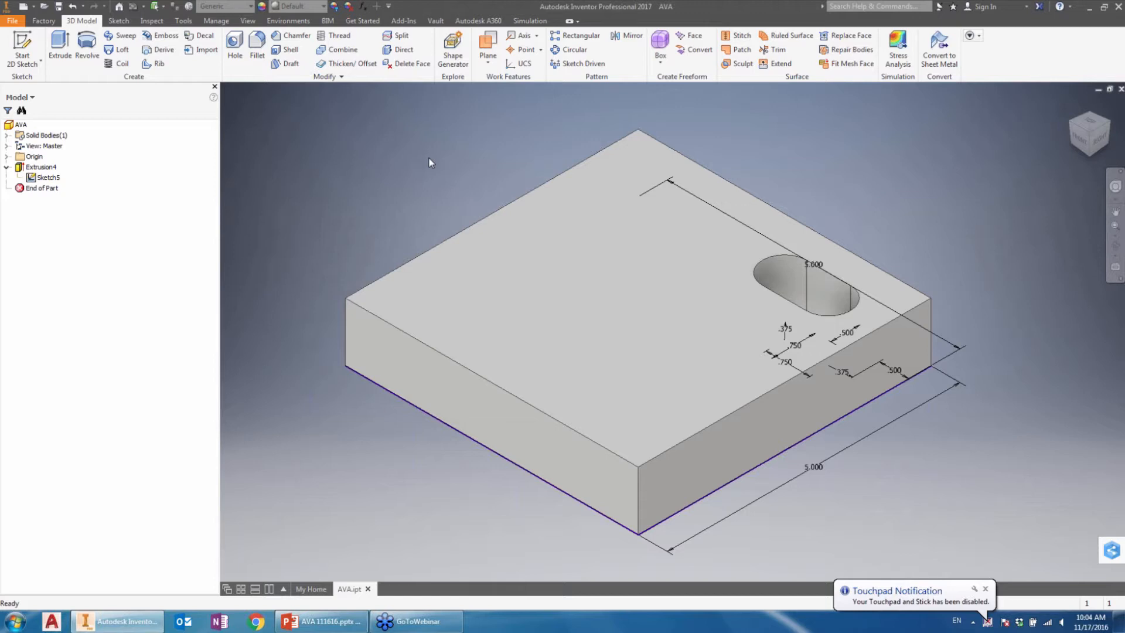
left_click(56, 180)
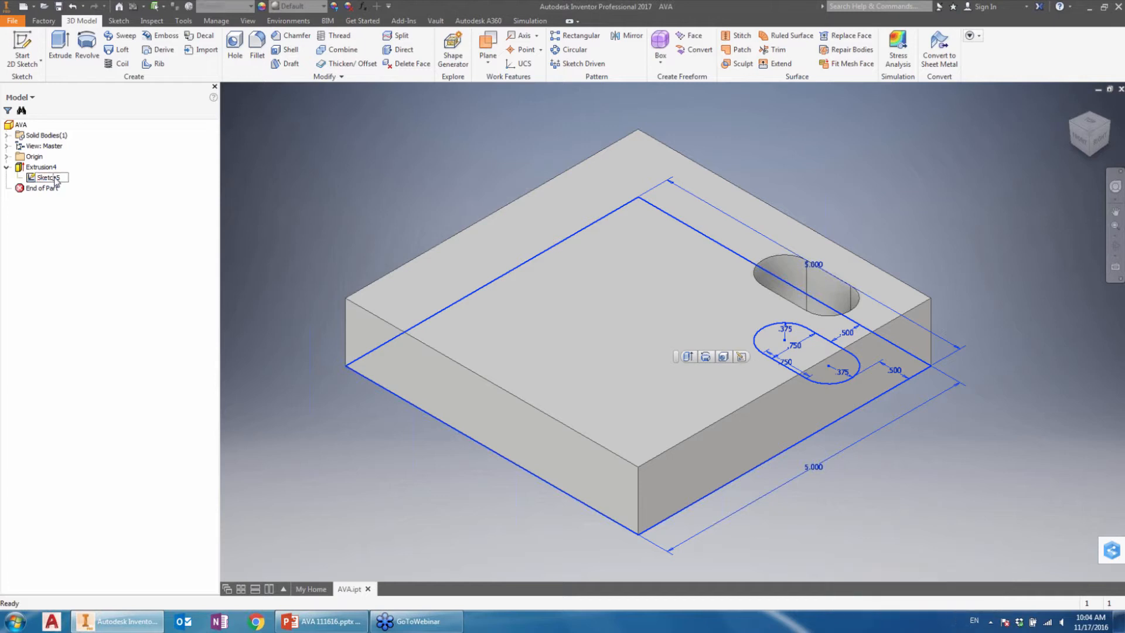
double_click(52, 177)
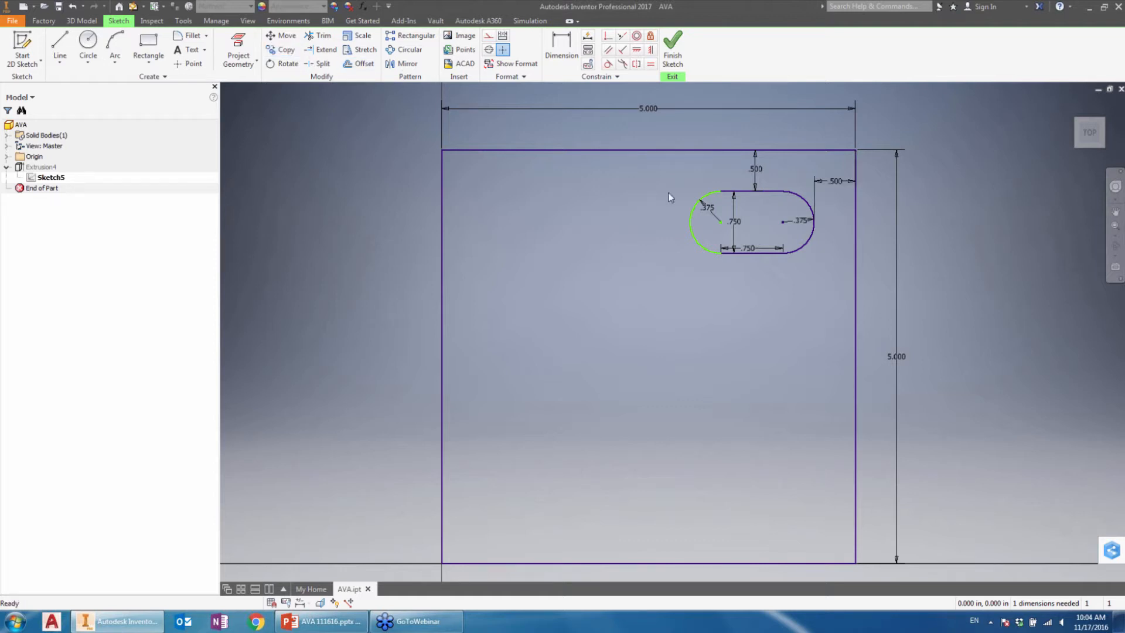
left_click(757, 168)
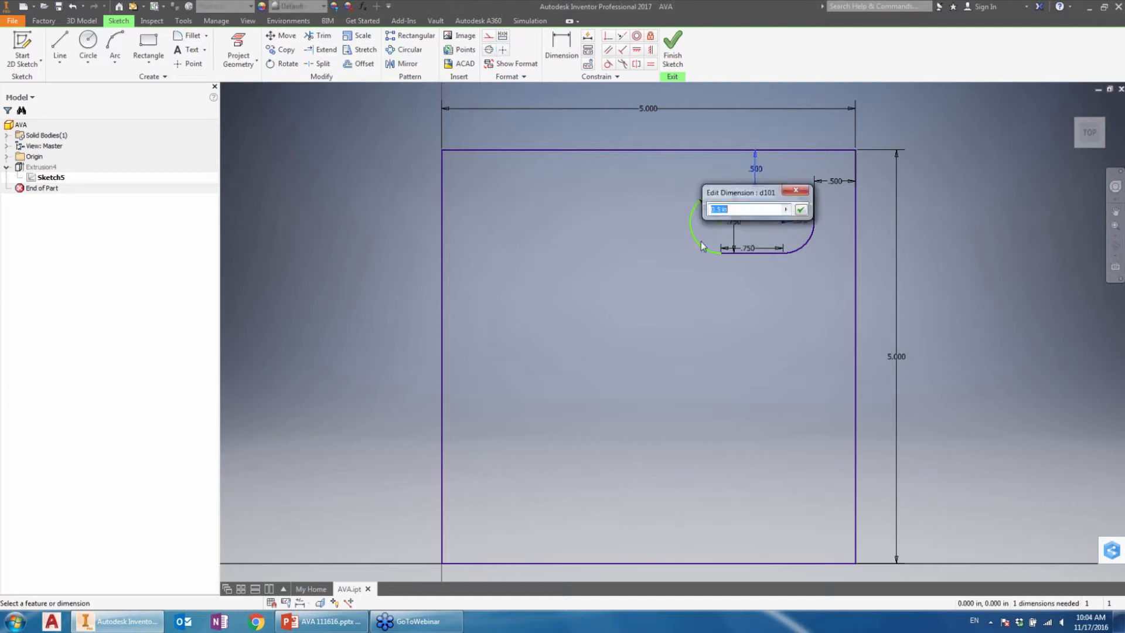
key("Return")
mouse_move(666, 169)
left_mouse_down()
mouse_move(821, 276)
mouse_move(848, 283)
mouse_move(812, 274)
left_mouse_up()
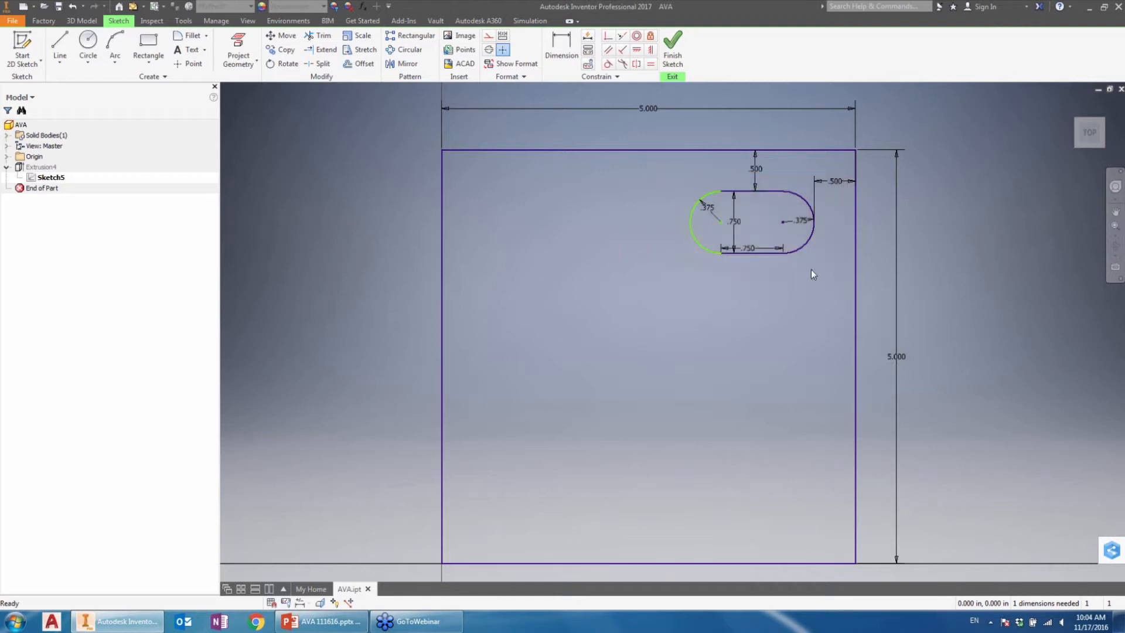
Step: Place a sketch point in the lower-left part of the square at about X -1.360 in, Y -1.920 in
left_click(193, 66)
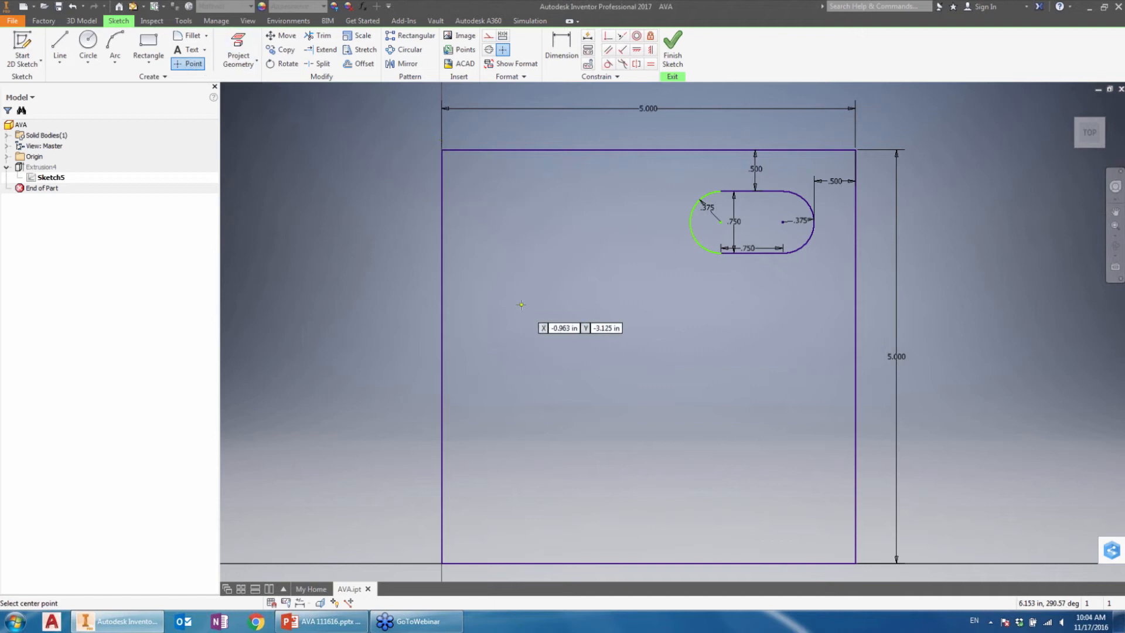
left_click(554, 404)
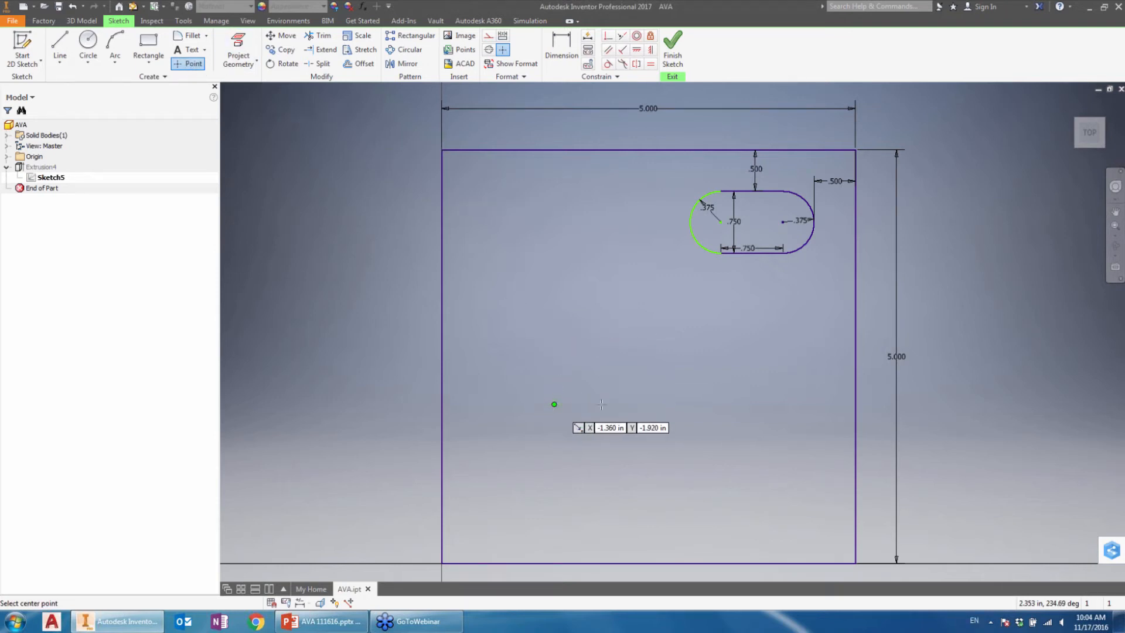
key("Escape")
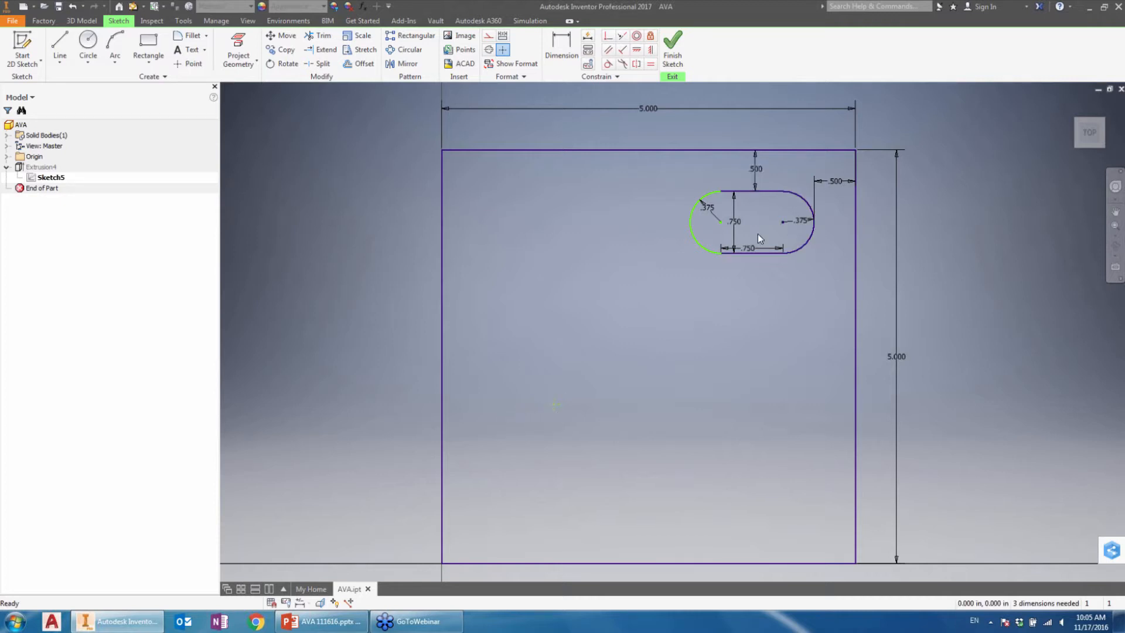
Step: Move the slot from its left arc's centre onto the sketch point, allowing the restricting dimensions to be relaxed
left_click(282, 41)
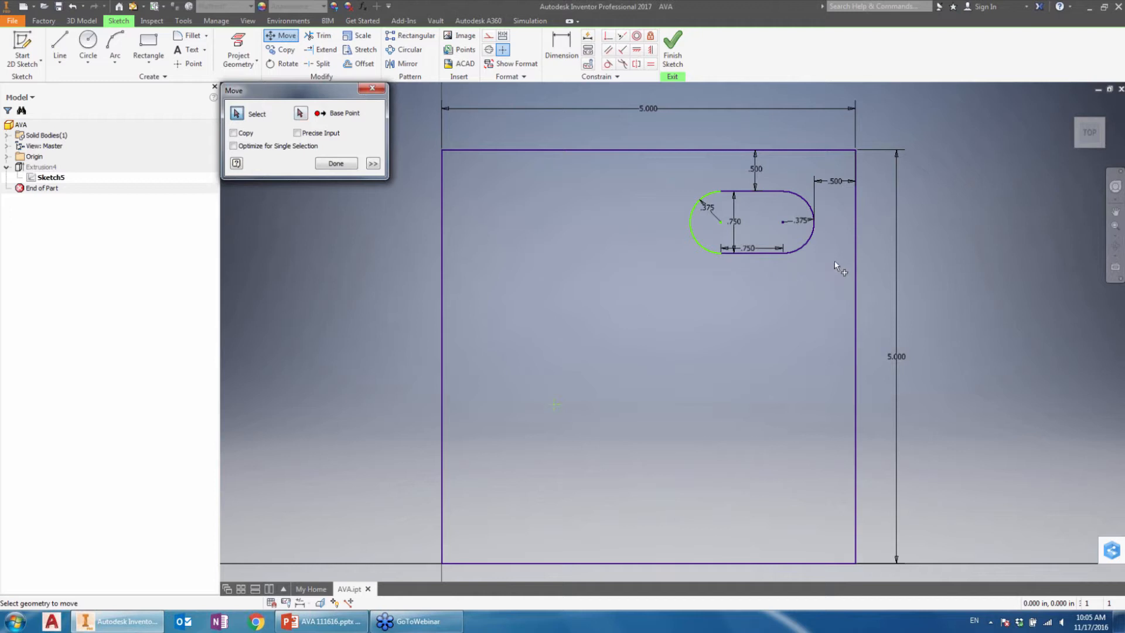
left_click_drag(835, 161, 678, 279)
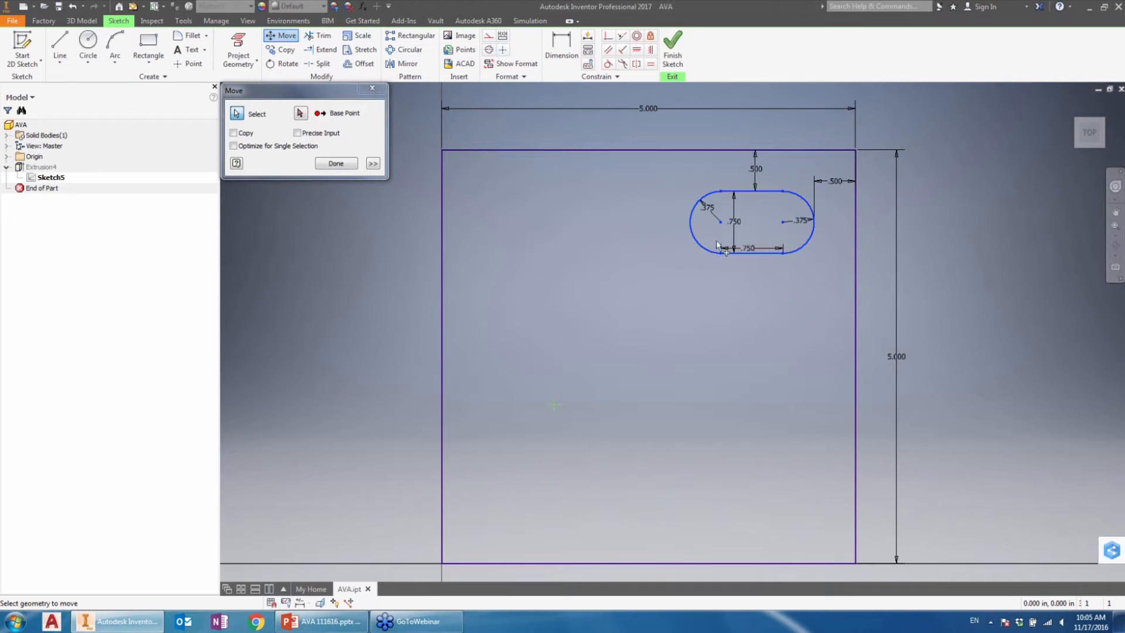
left_click(301, 114)
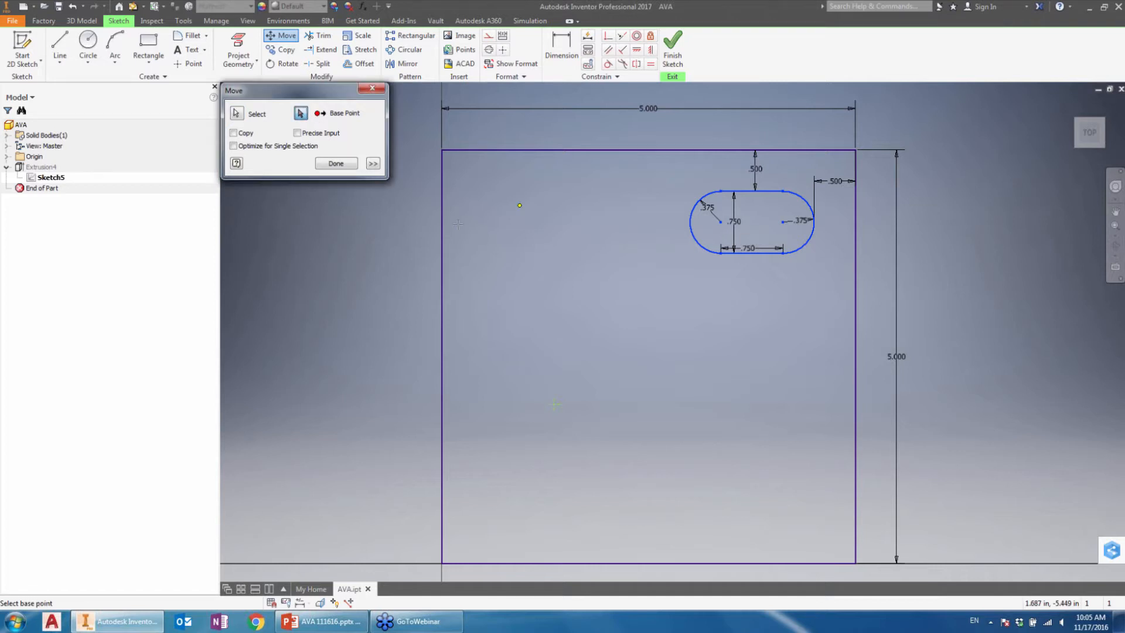
left_click(720, 221)
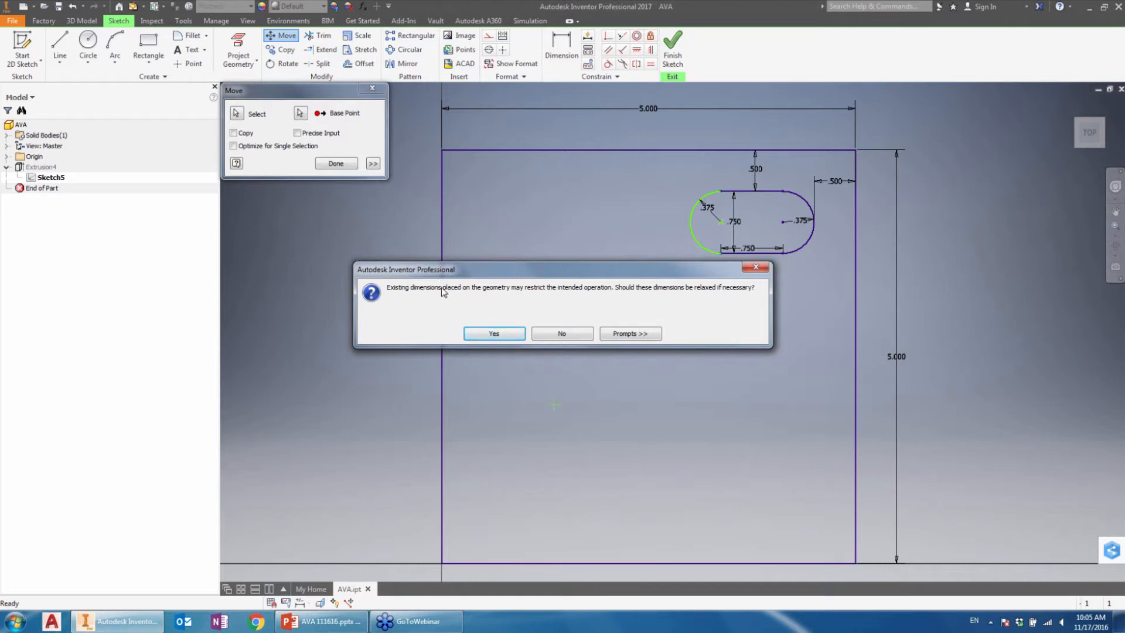
left_click(508, 334)
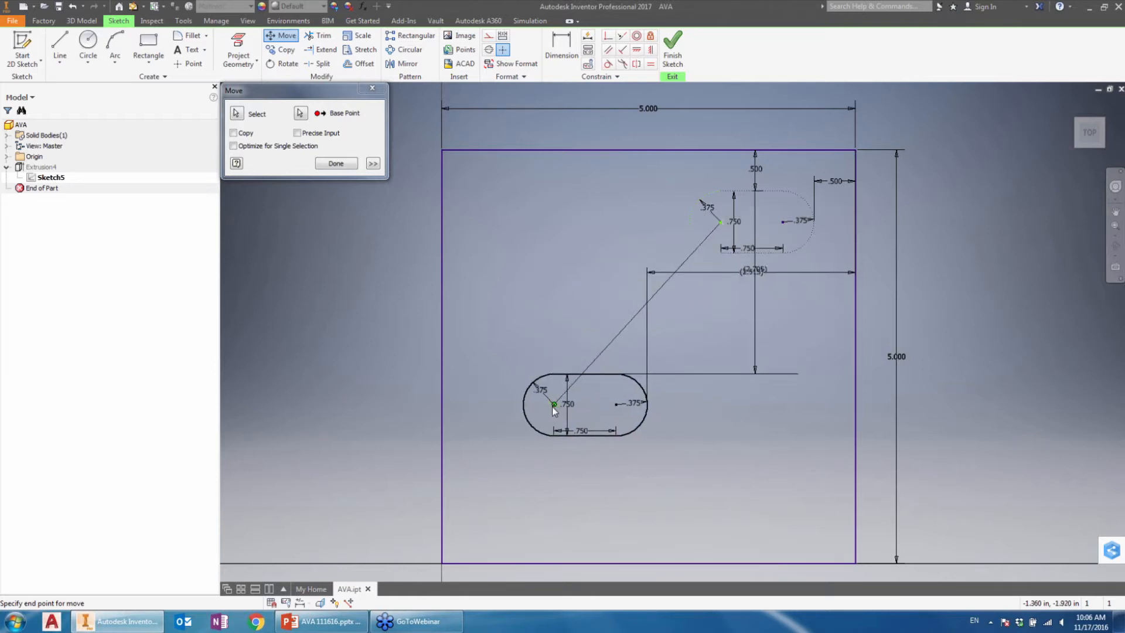
left_click(552, 405)
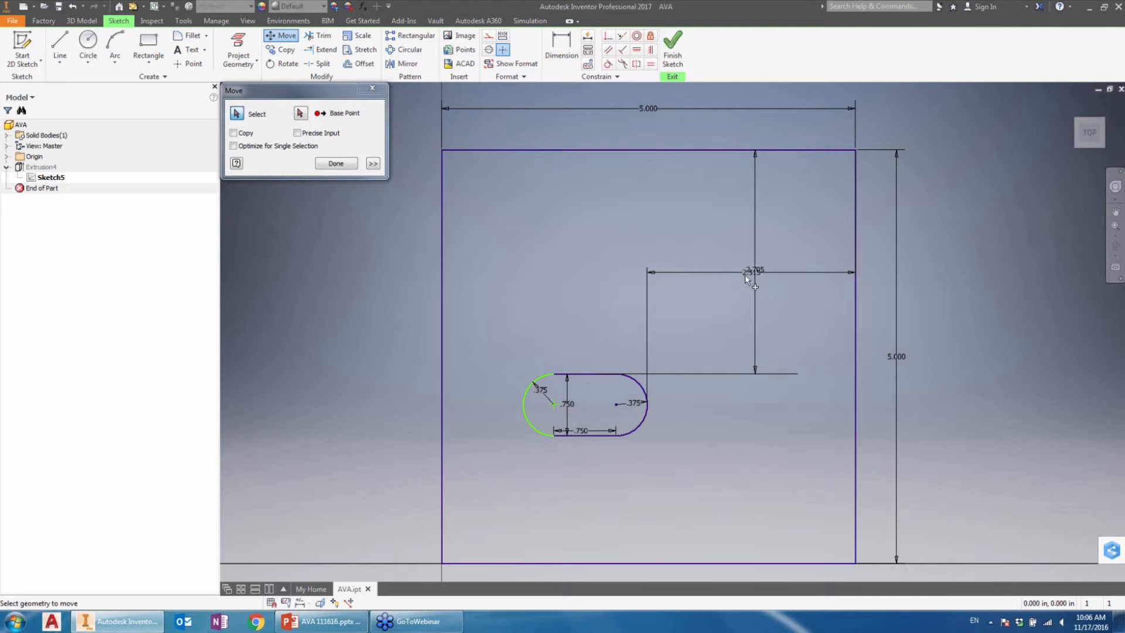
left_click(335, 163)
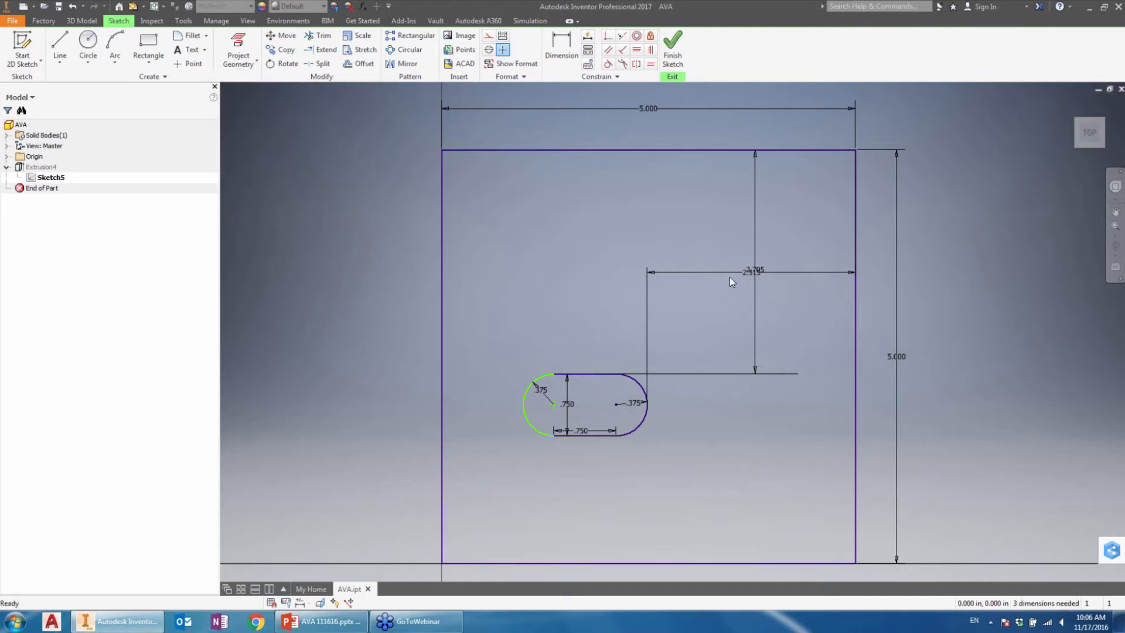
Step: Shift the slot's horizontal offset dimension lower, and undo both that shift and the slot move
left_click_drag(741, 272, 741, 308)
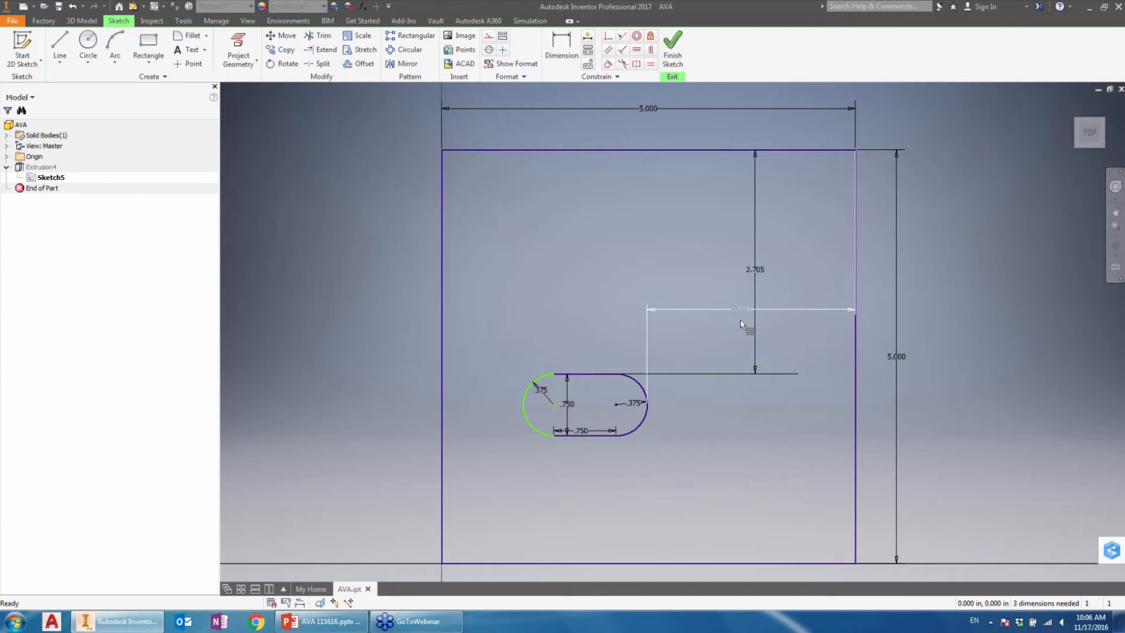
left_click(759, 270)
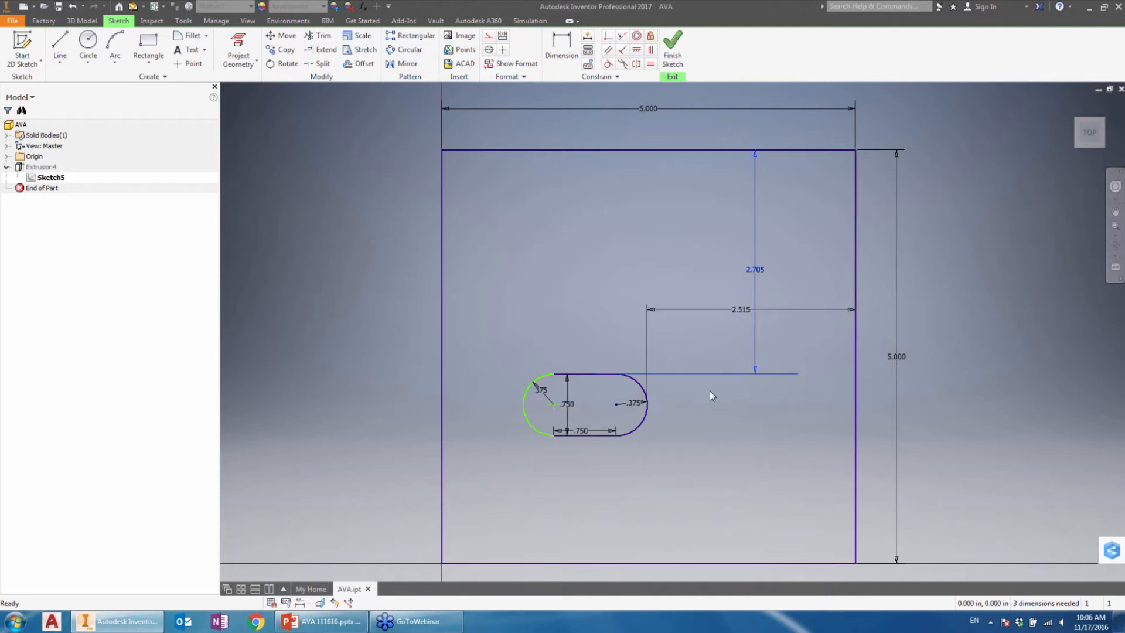
key("ctrl+z")
key("ctrl+z")
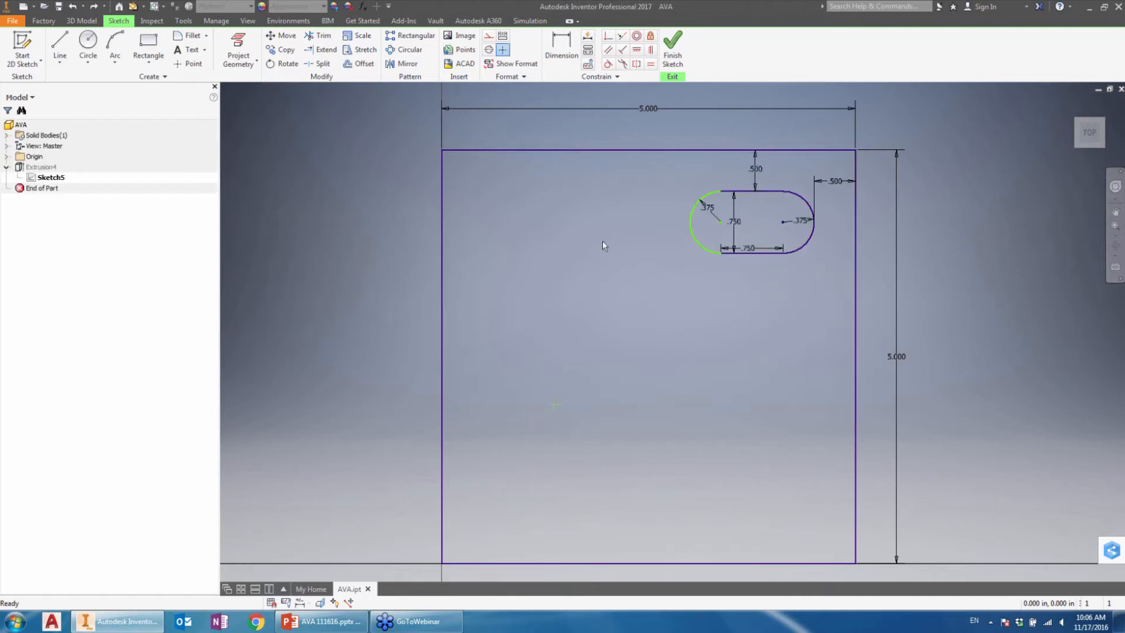
Step: Copy the upper-right slot from its left arc's centre onto the sketch point and to two free spots at the square's upper left and lower right
left_click(287, 51)
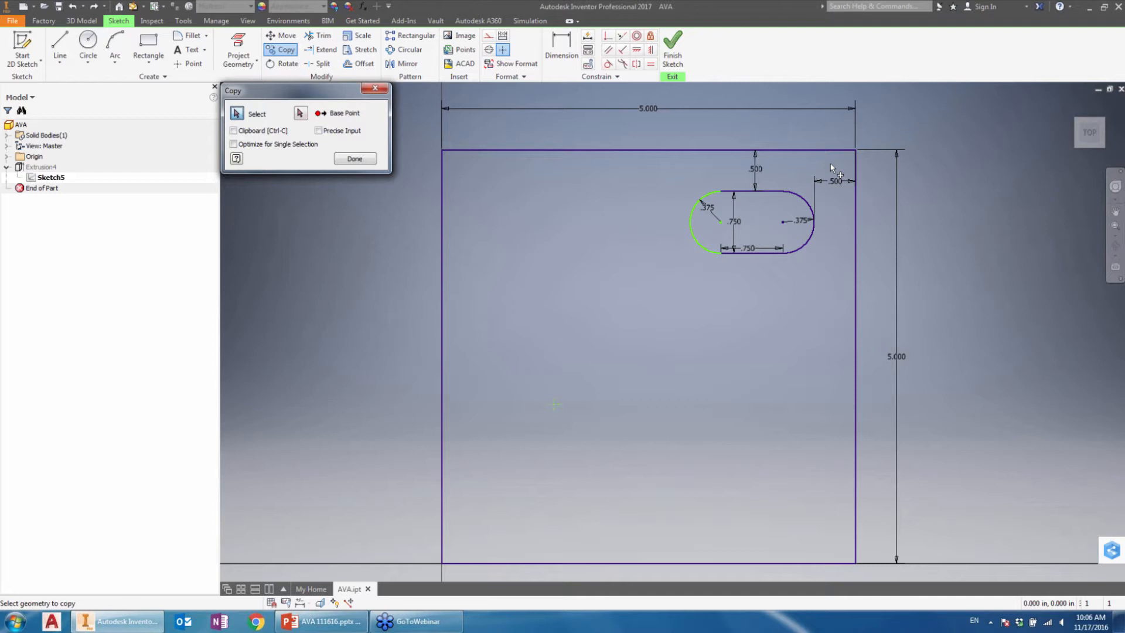
left_click_drag(830, 164, 669, 284)
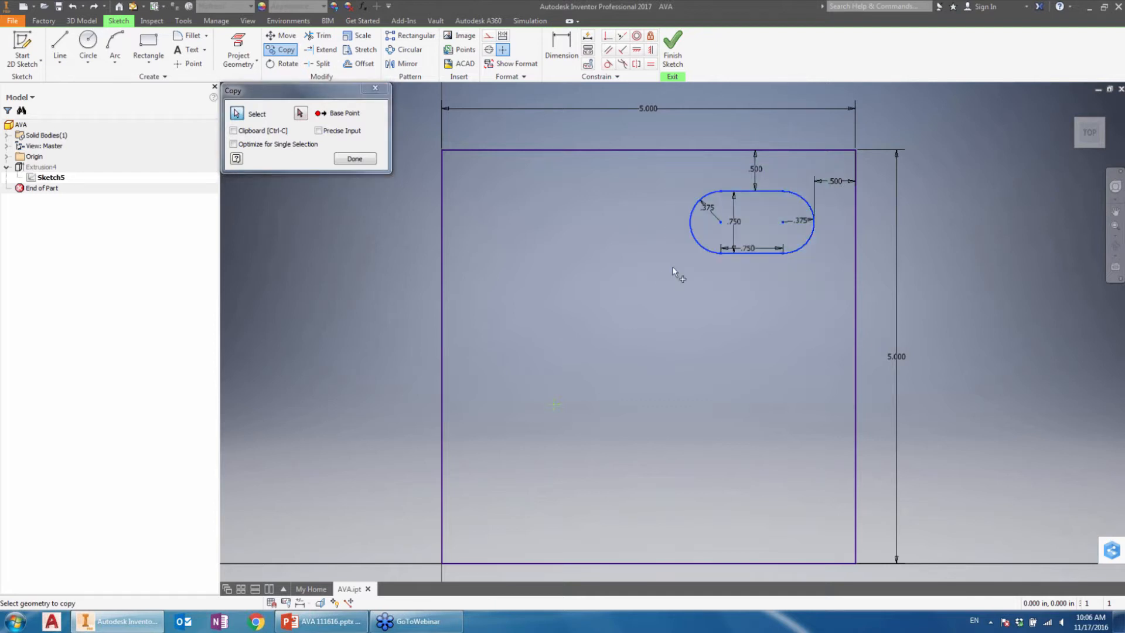
left_click(301, 113)
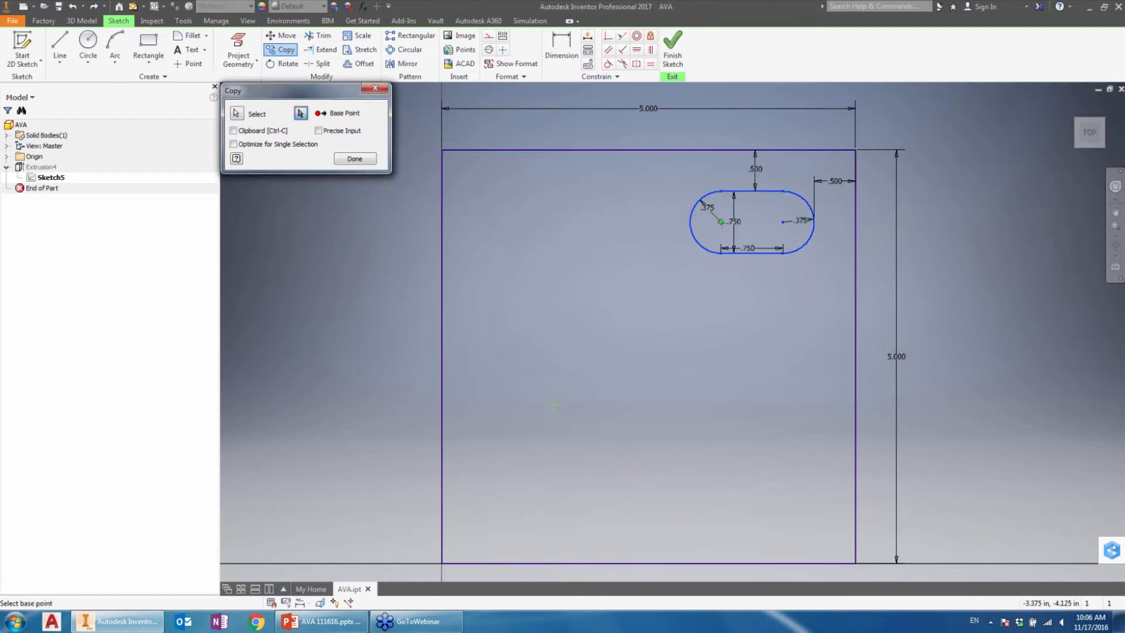
left_click(720, 221)
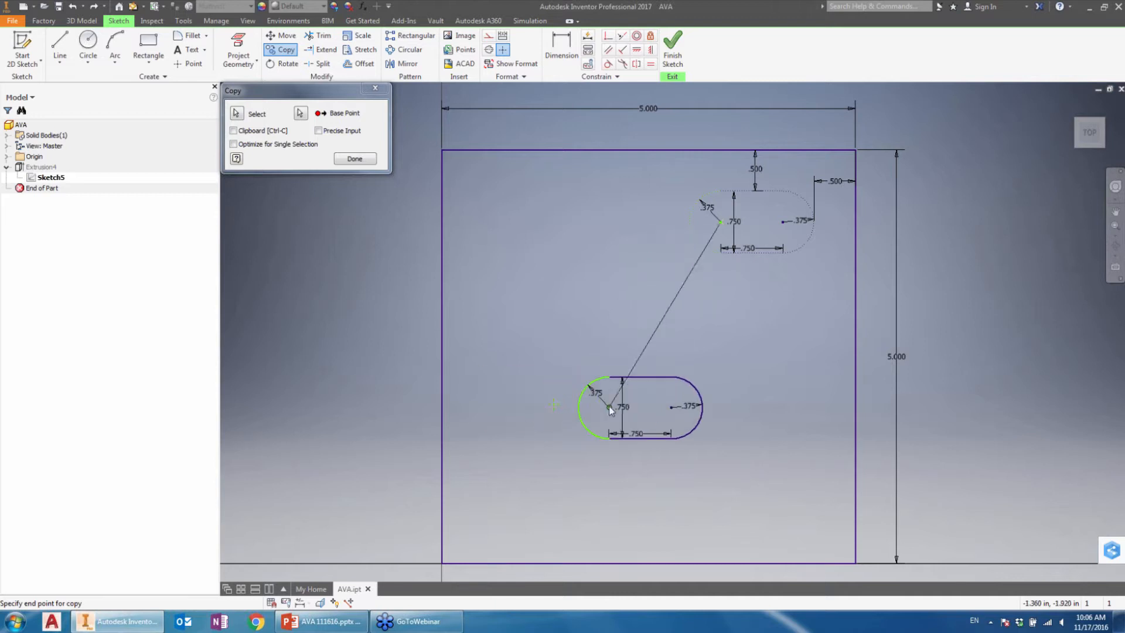
left_click(553, 404)
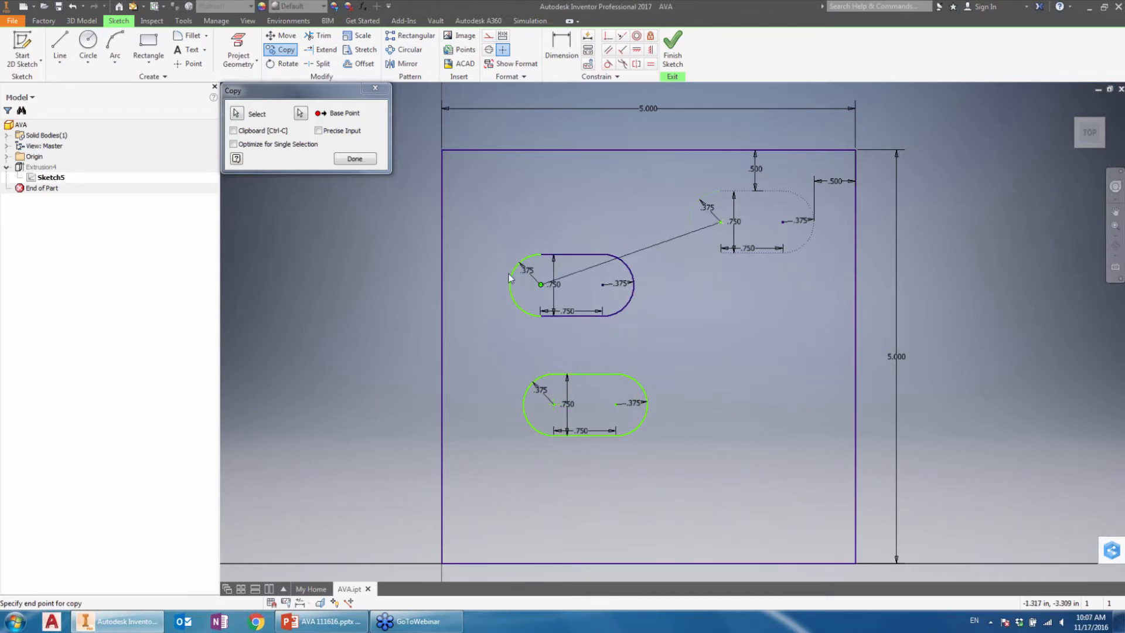
left_click(504, 269)
left_click(702, 479)
right_click(680, 341)
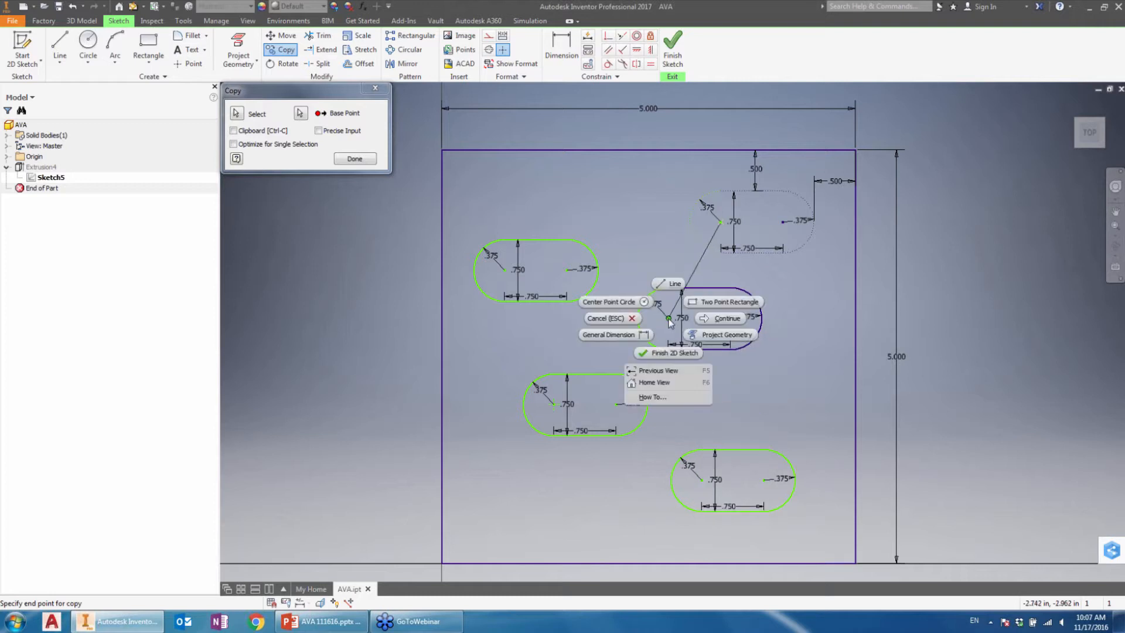
left_click(703, 315)
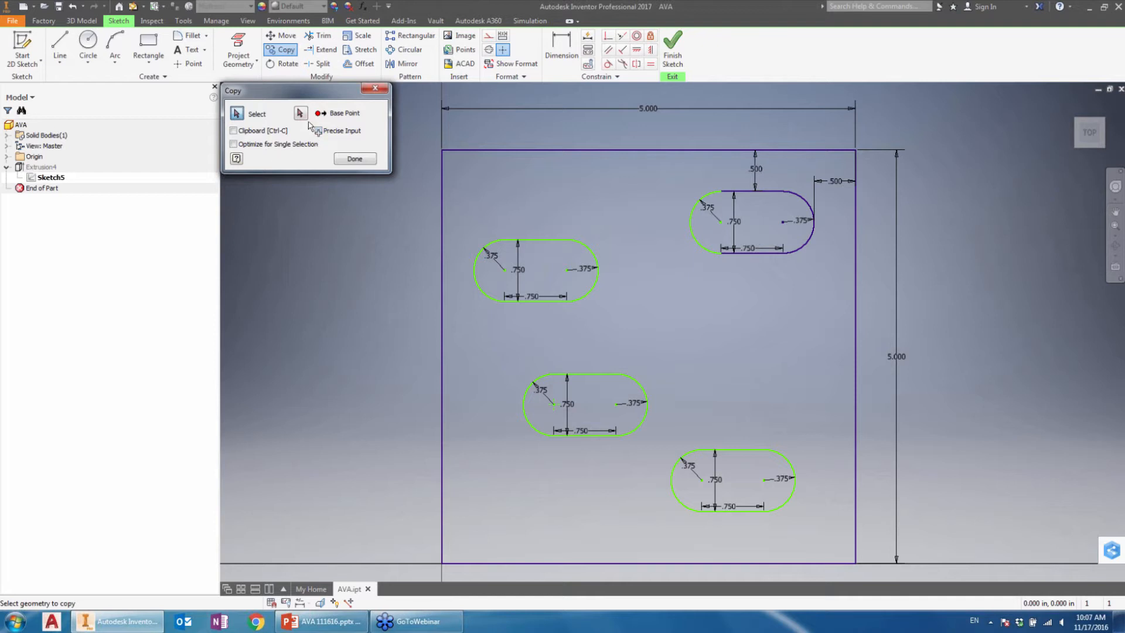
Step: With Optimize for Single Selection enabled, copy the upper-left slot from its right arc's centre directly above itself and below the original upper-right slot
left_click(254, 146)
left_click_drag(611, 220, 461, 325)
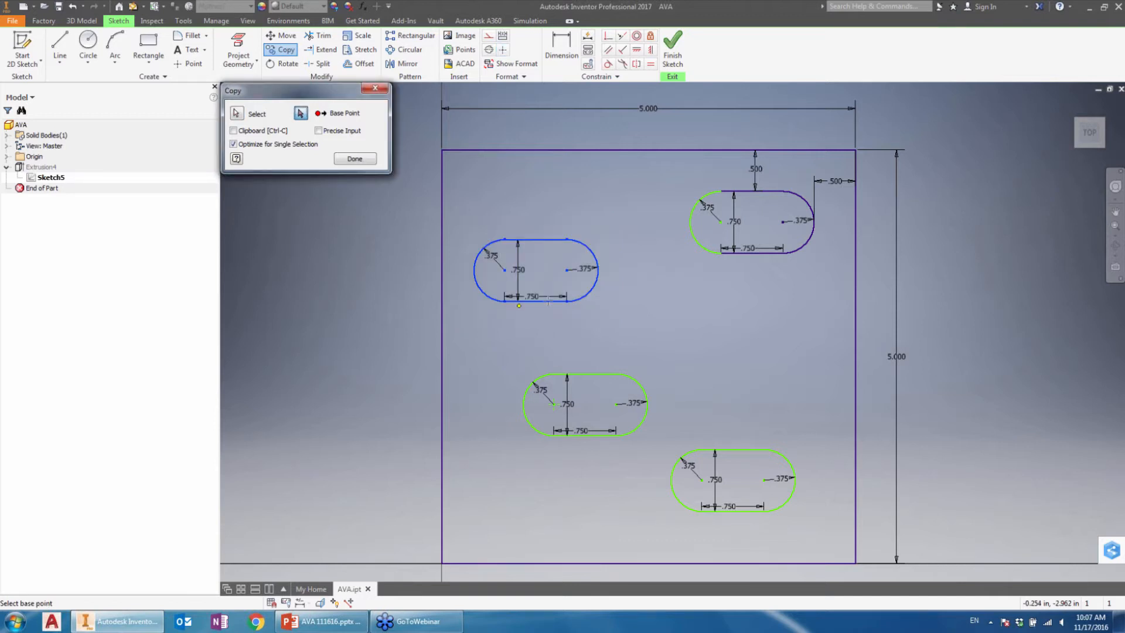
left_click(567, 269)
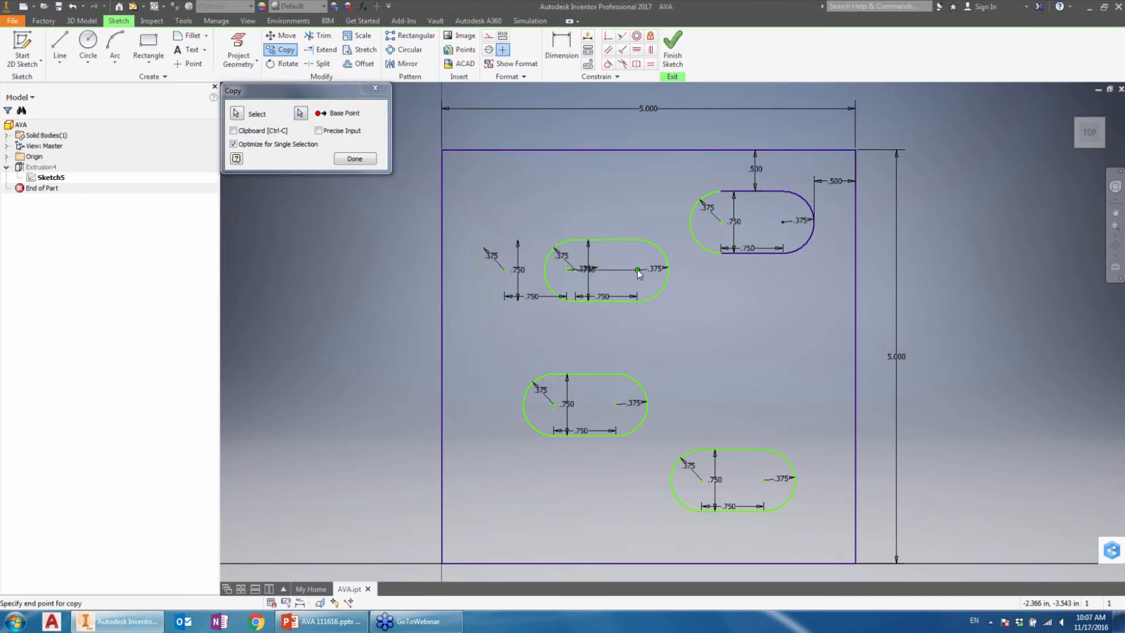
left_click(567, 194)
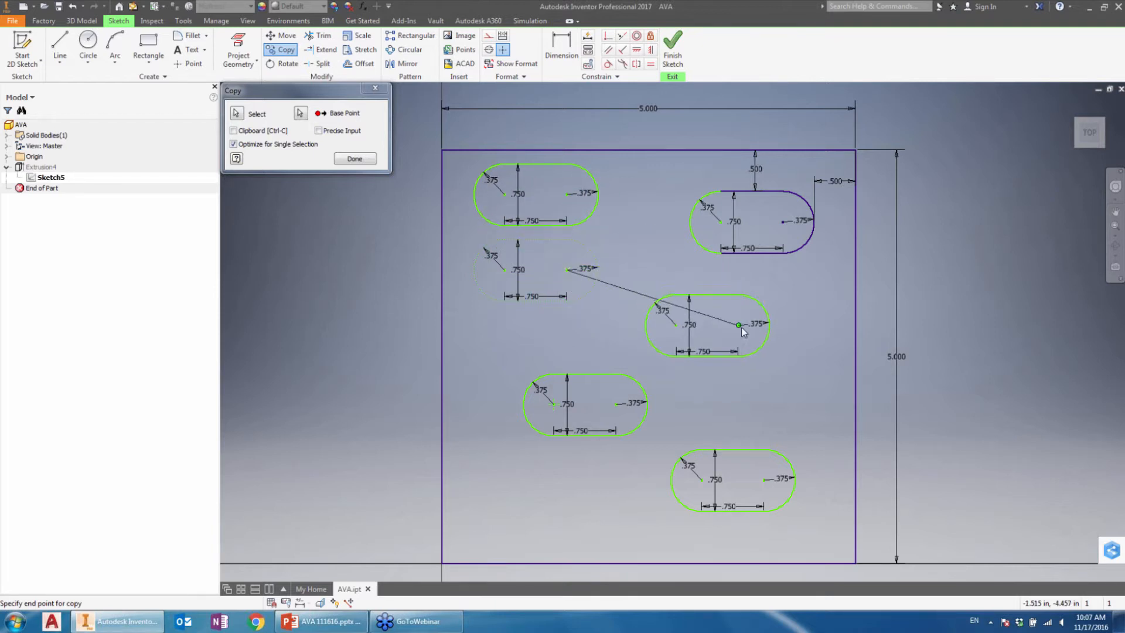
left_click(760, 321)
Step: Disable Optimize for Single Selection and end the Copy command
left_click(237, 113)
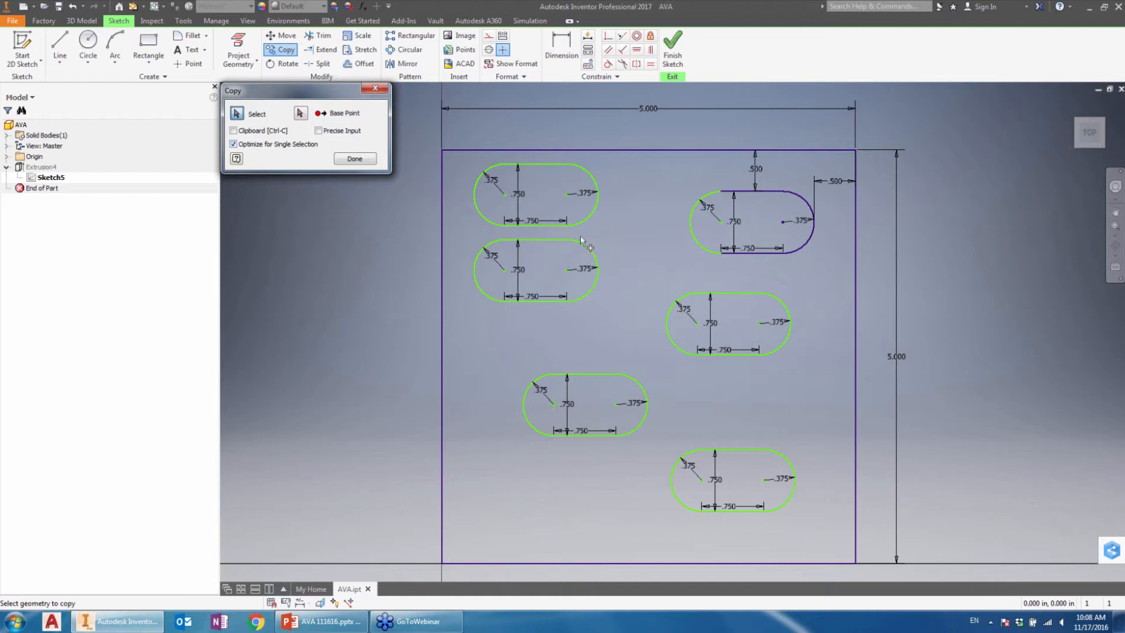
left_click(258, 147)
left_click(355, 159)
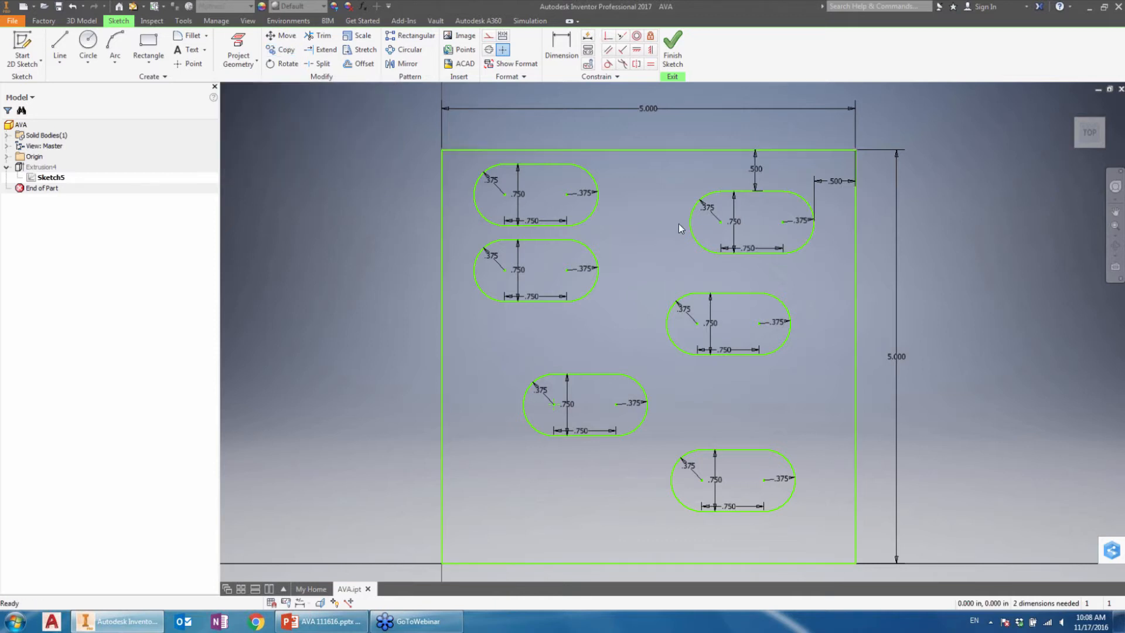
left_click(289, 64)
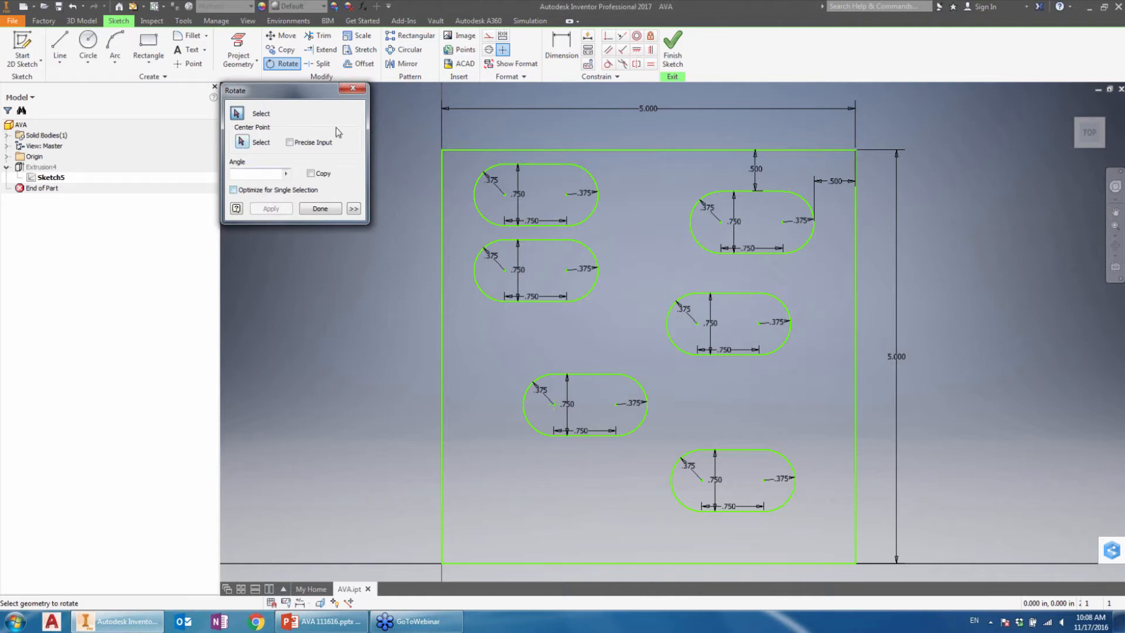
left_click_drag(657, 355, 513, 464)
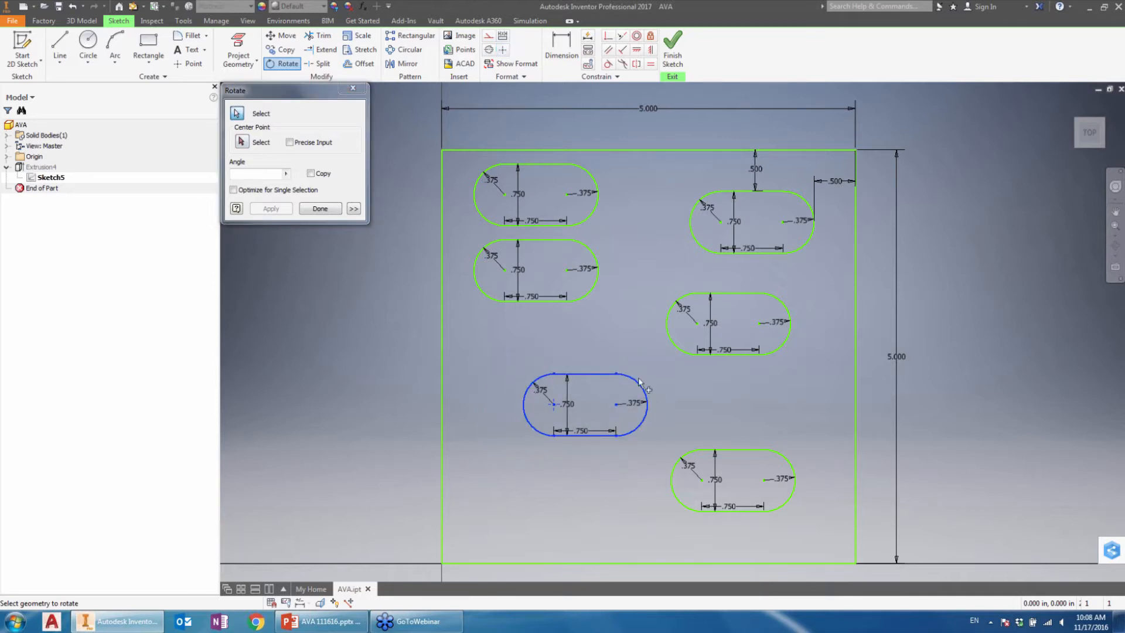
left_click(253, 143)
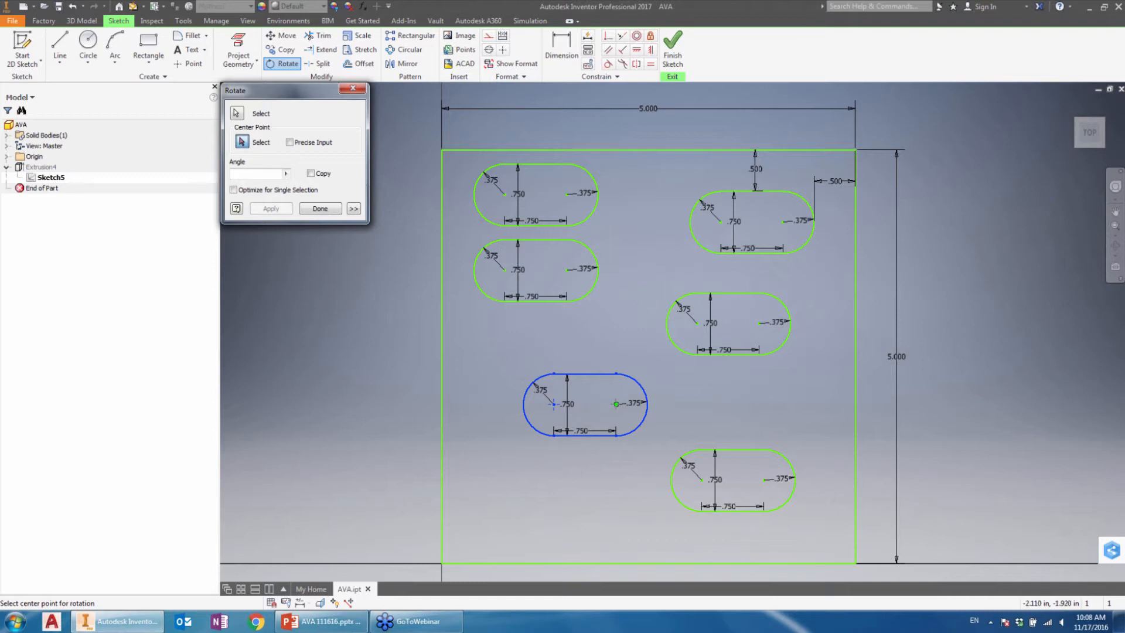
left_click(616, 404)
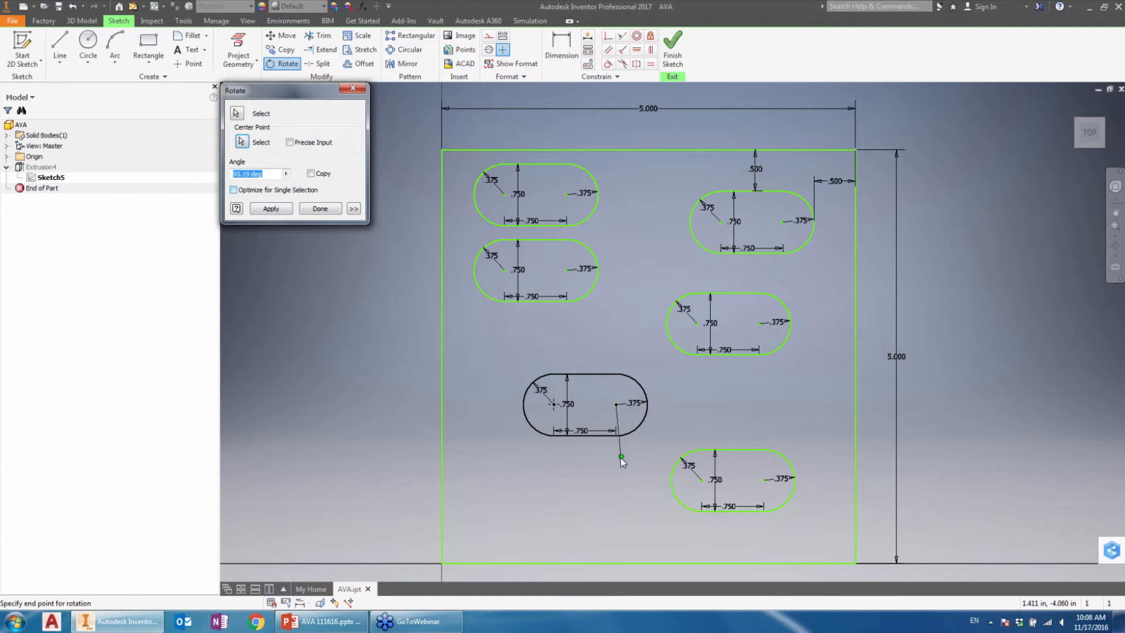
key("Escape")
left_click_drag(613, 235, 468, 318)
left_click(283, 64)
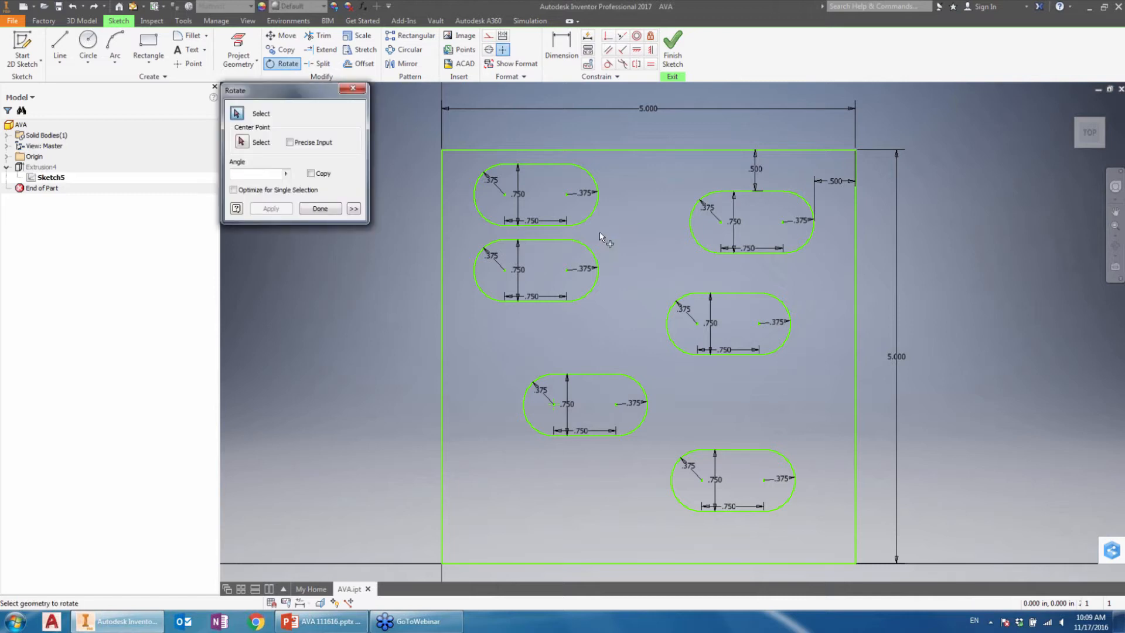
left_click_drag(600, 231, 469, 313)
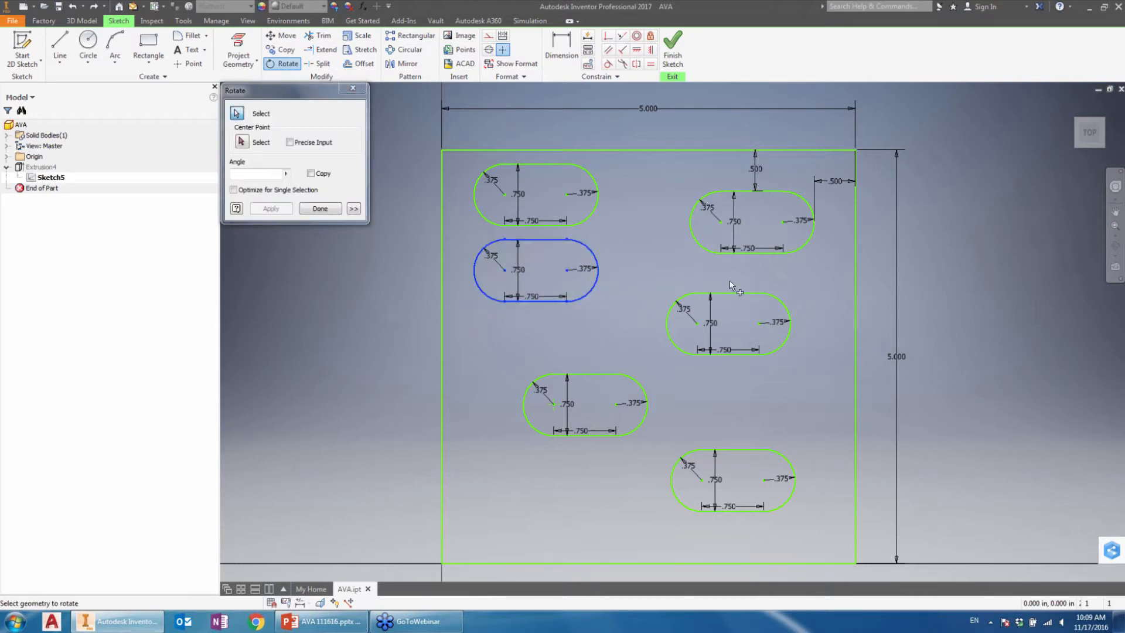
left_click(241, 142)
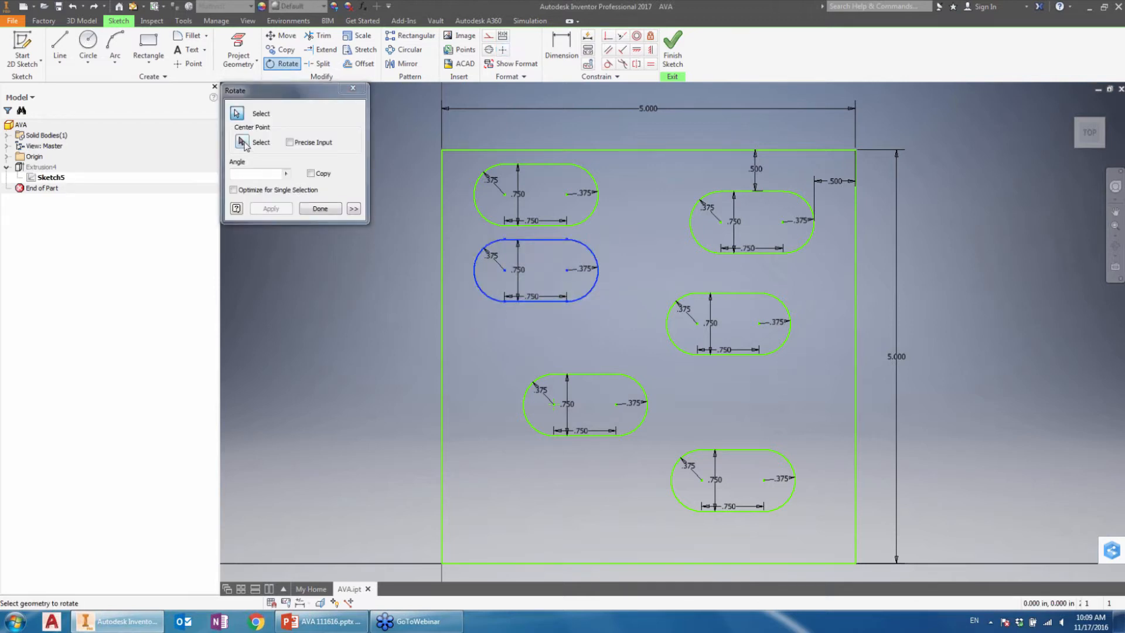
left_click(568, 271)
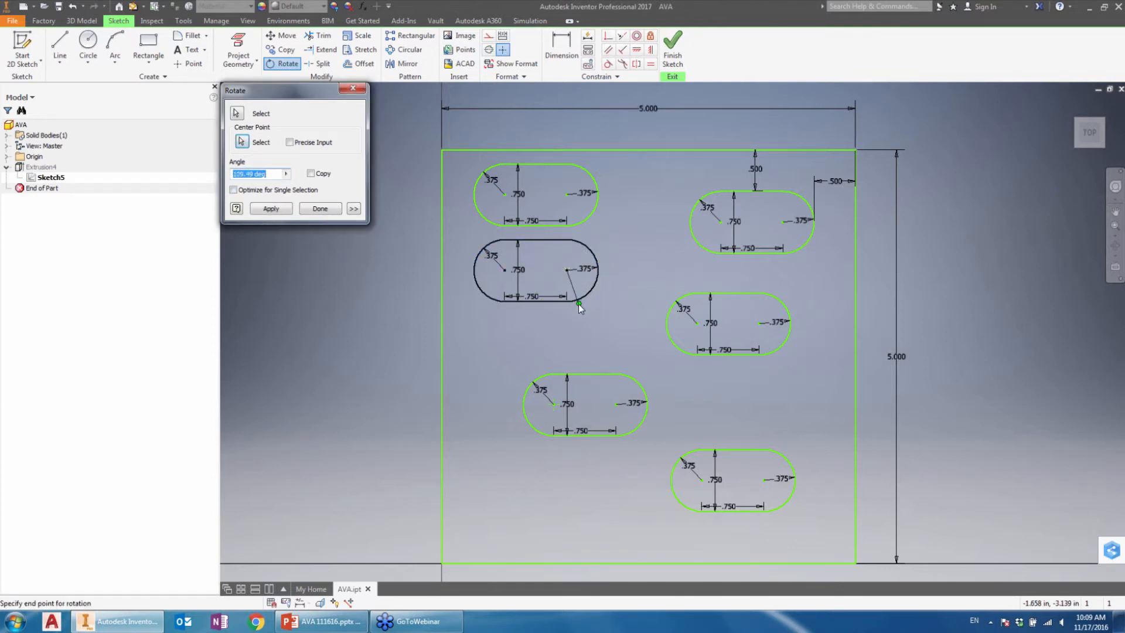
key("Escape")
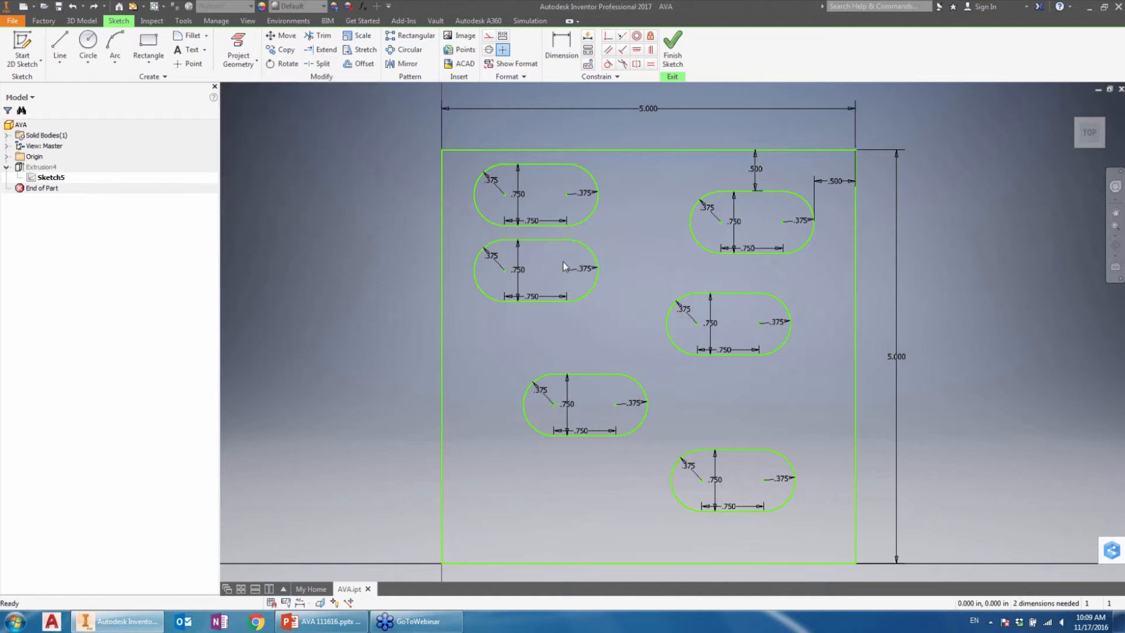
Step: Delete the radius, height and centre-distance dimensions of the second slot down in the square's upper-left area
left_click_drag(579, 256, 495, 290)
key("Delete")
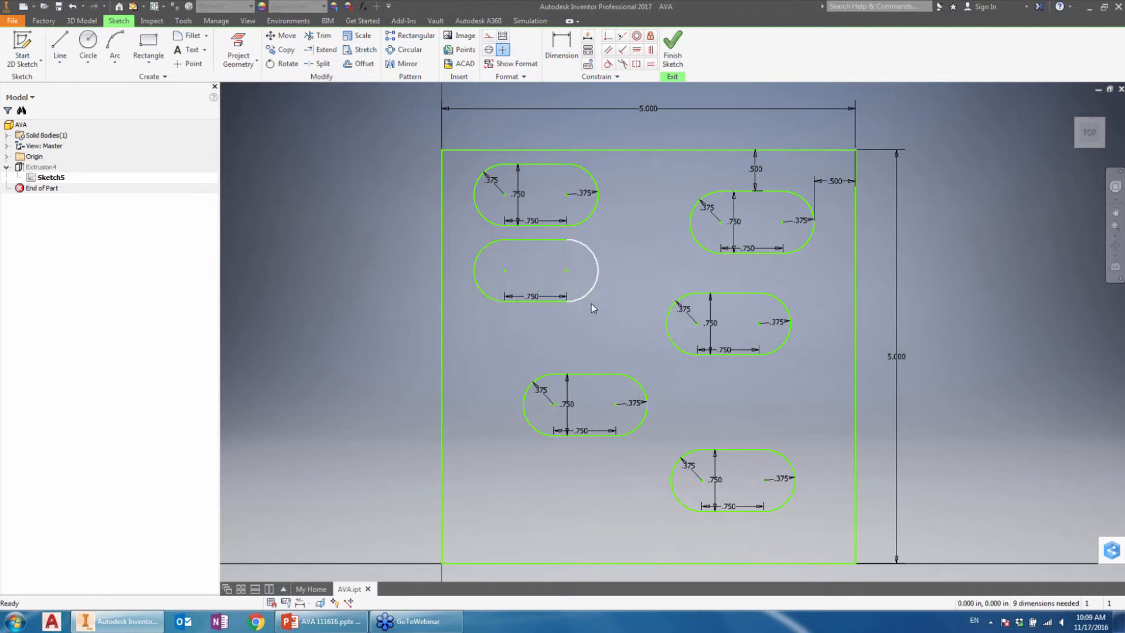
left_click(550, 296)
key("Delete")
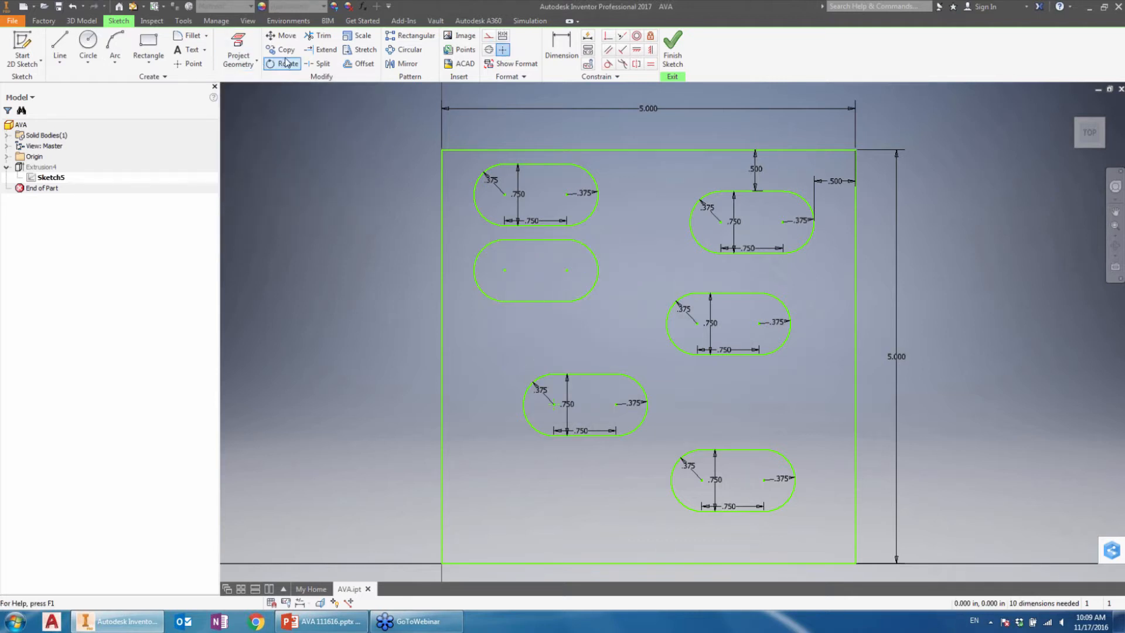
Step: Rotate the undimensioned slot about its right arc's centre so it tilts up to the right on that centre's other side
left_click(287, 62)
left_click_drag(599, 235, 482, 307)
left_click(246, 145)
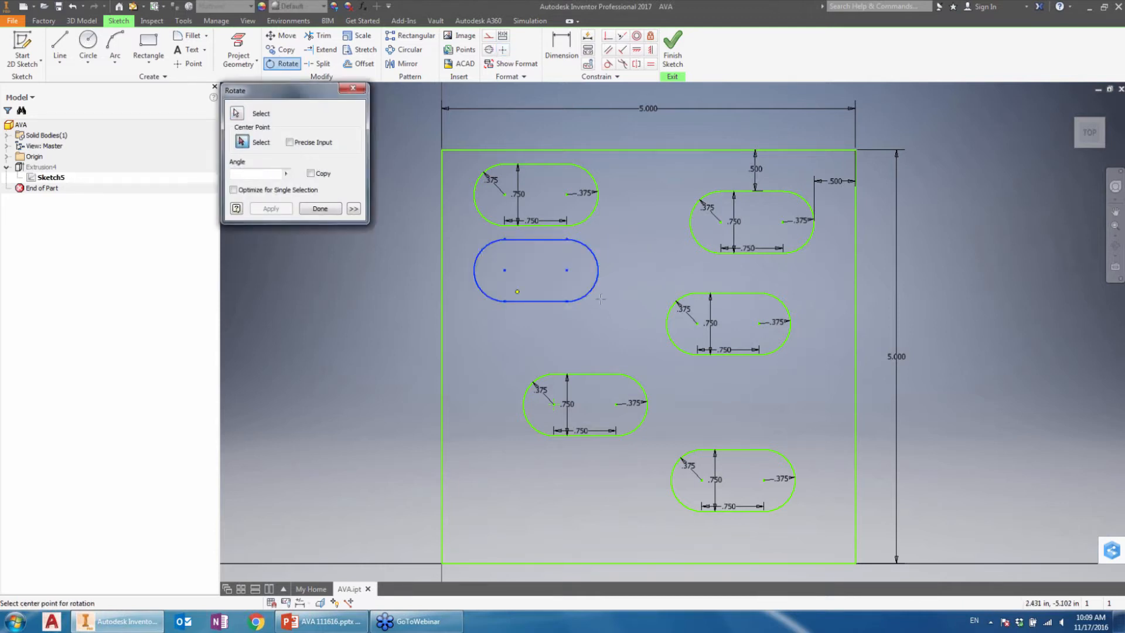
left_click(567, 268)
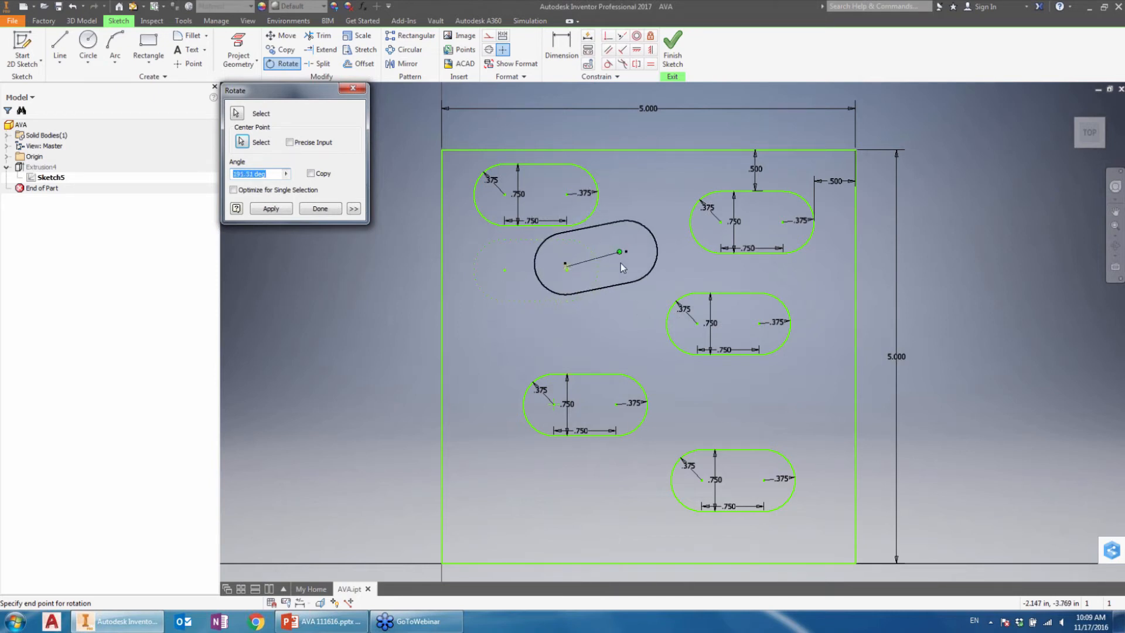
left_click(631, 239)
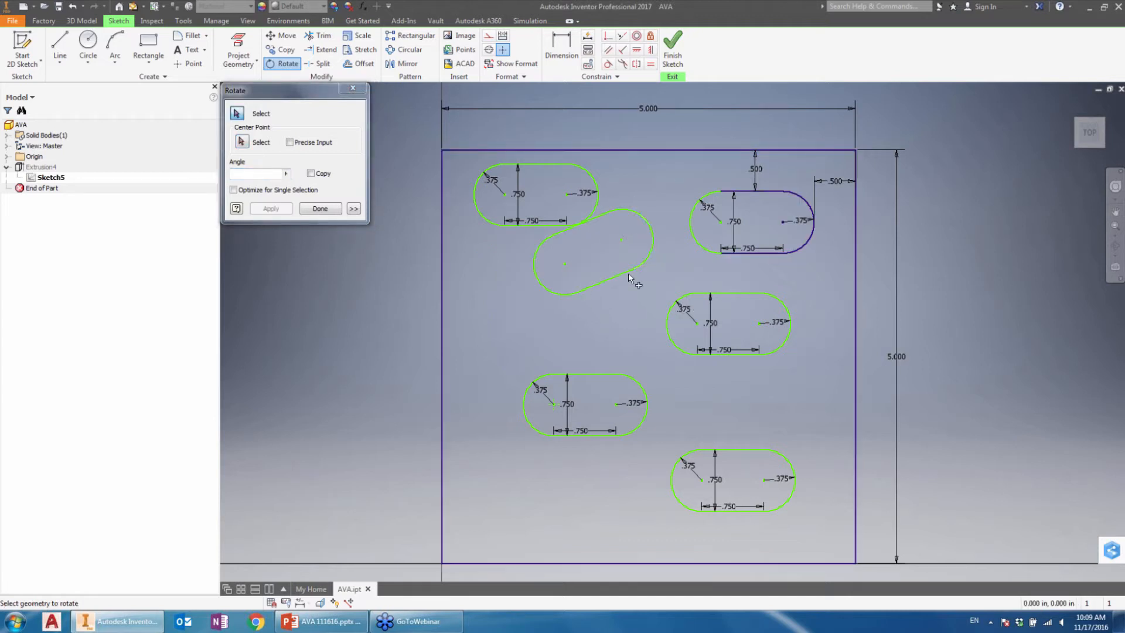
left_click(240, 171)
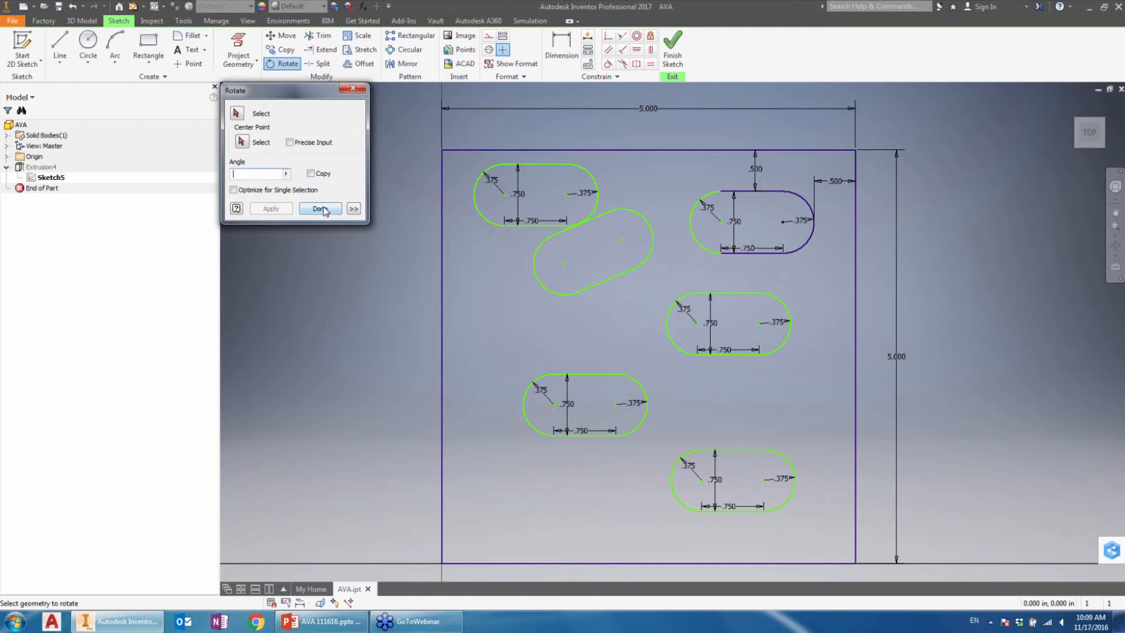
left_click(268, 191)
left_click(269, 191)
left_click_drag(662, 202, 612, 289)
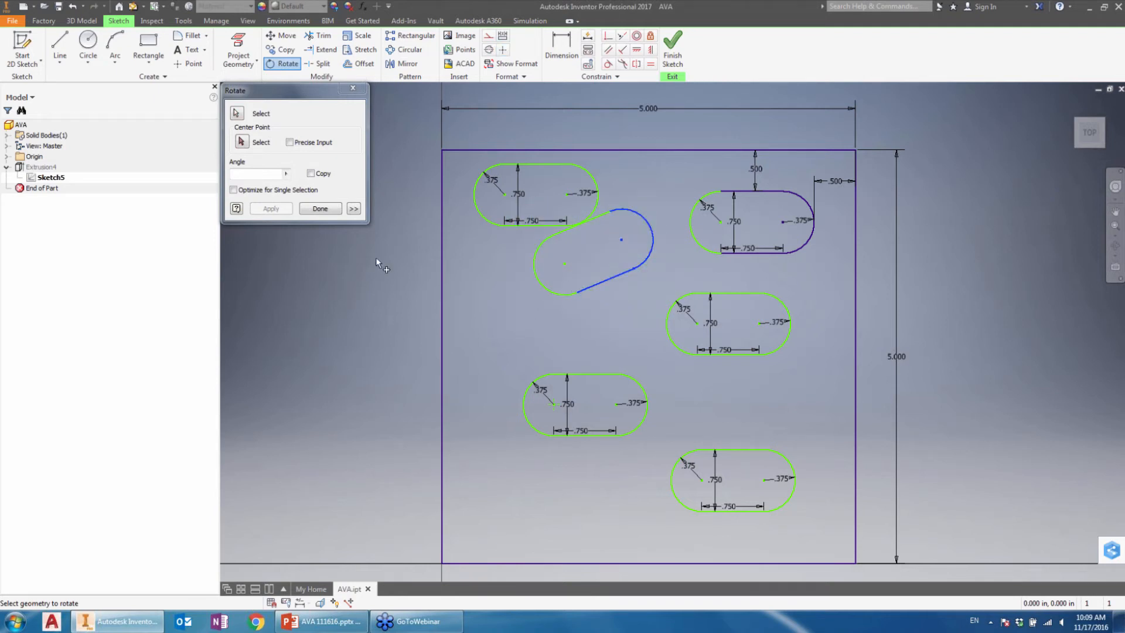
left_click(311, 210)
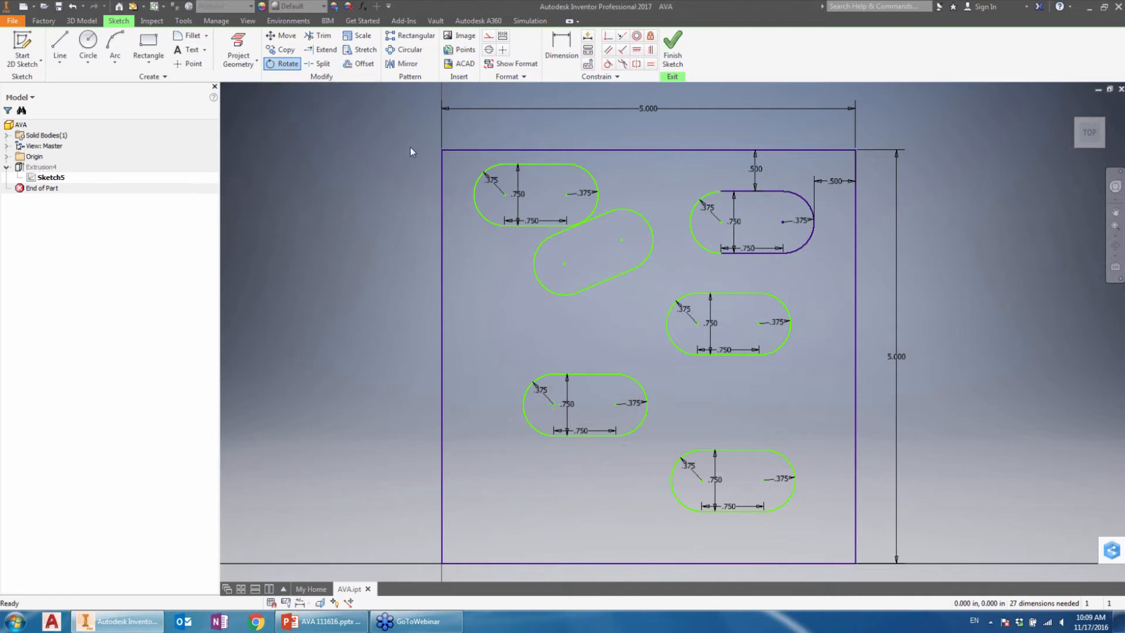
Step: Scale the slot below the upper-right one by 1.5 from its right arc's centre, allowing its dimensions to relax
left_click(363, 39)
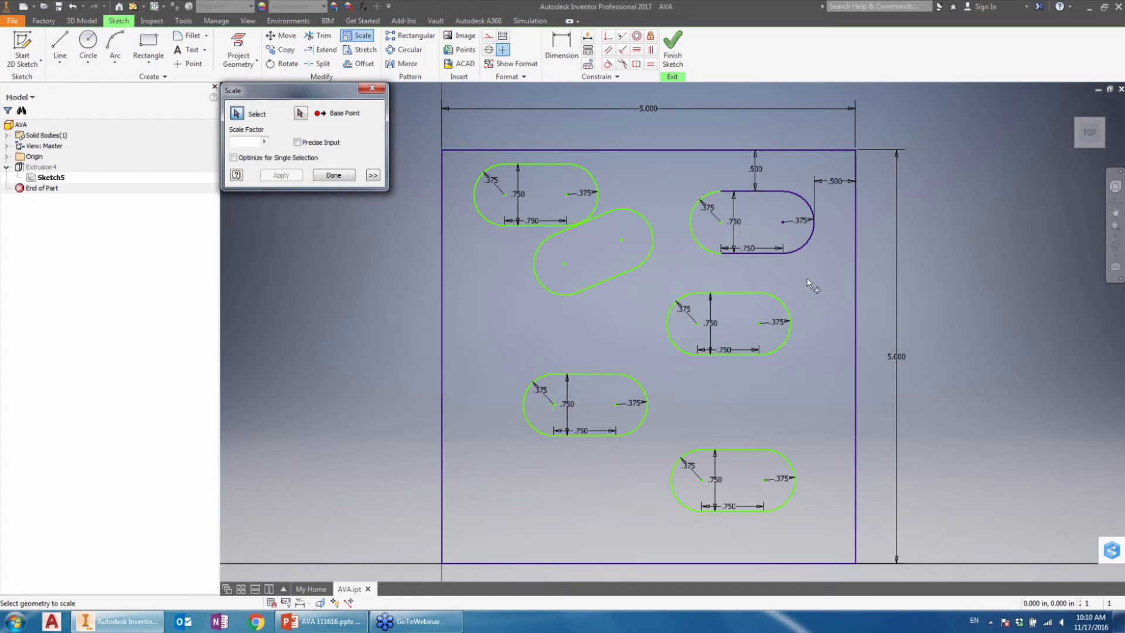
left_click_drag(811, 286, 662, 372)
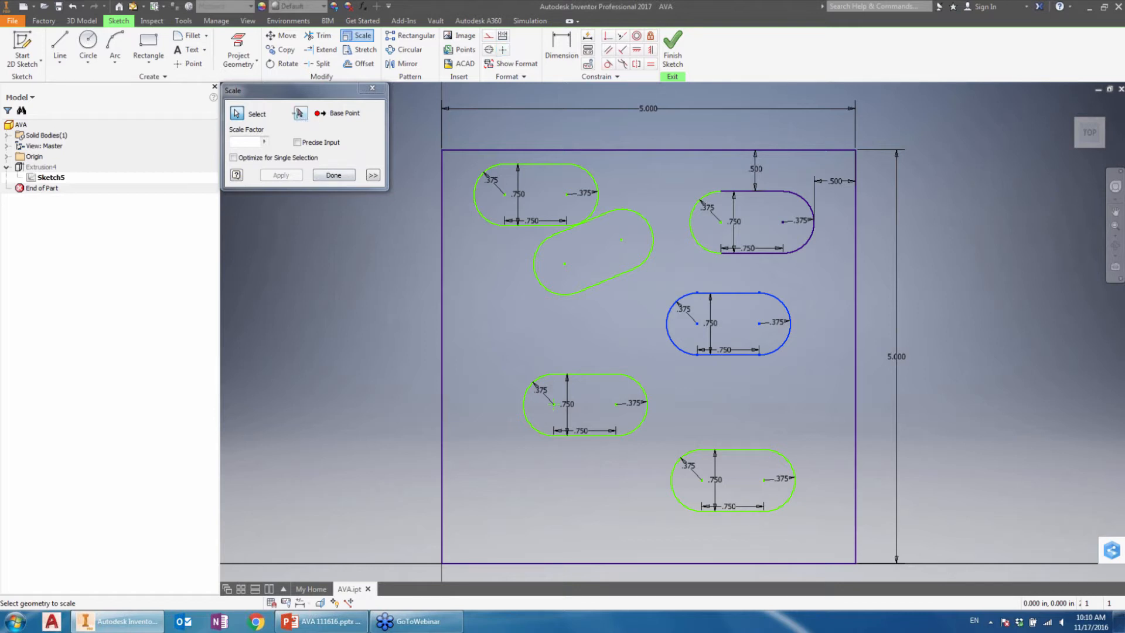
left_click(301, 116)
left_click(759, 323)
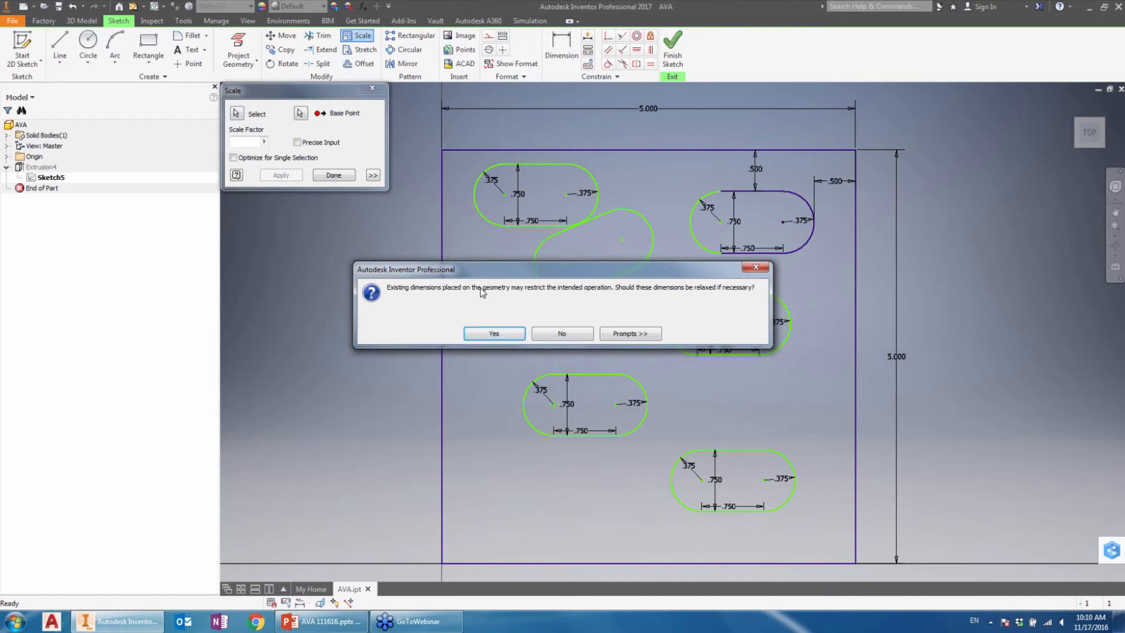
left_click(493, 334)
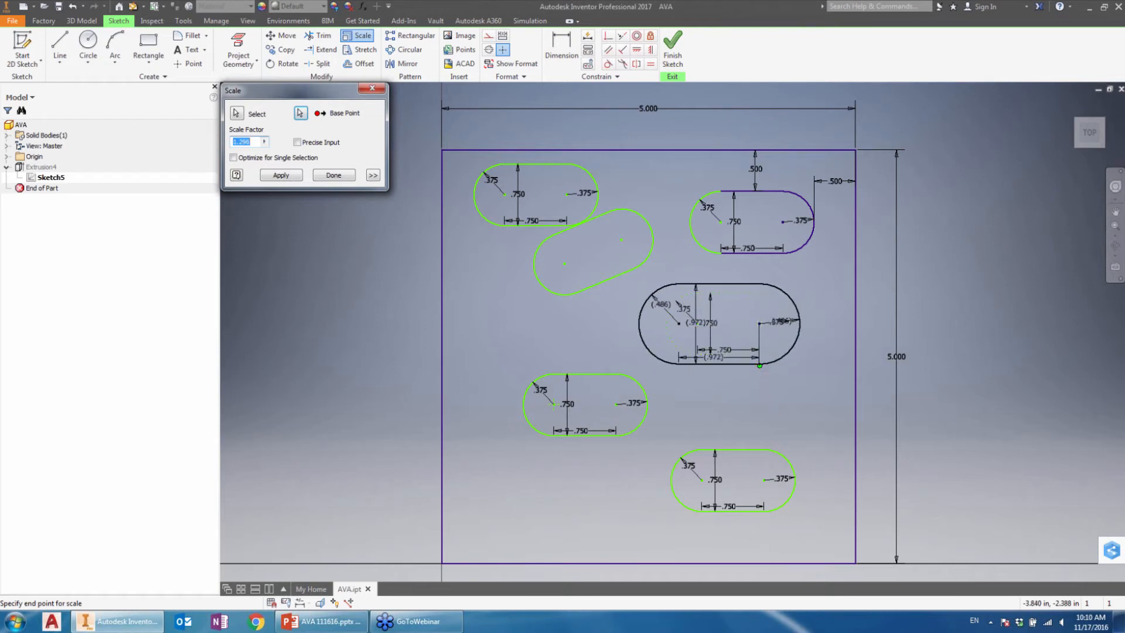
type("1.5")
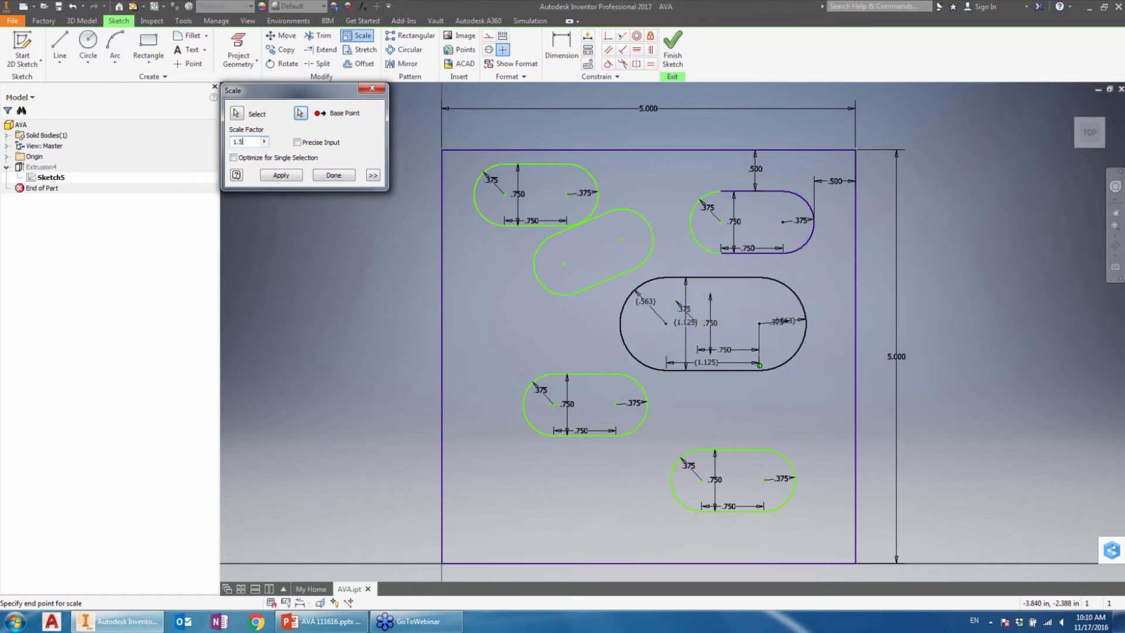
key("Return")
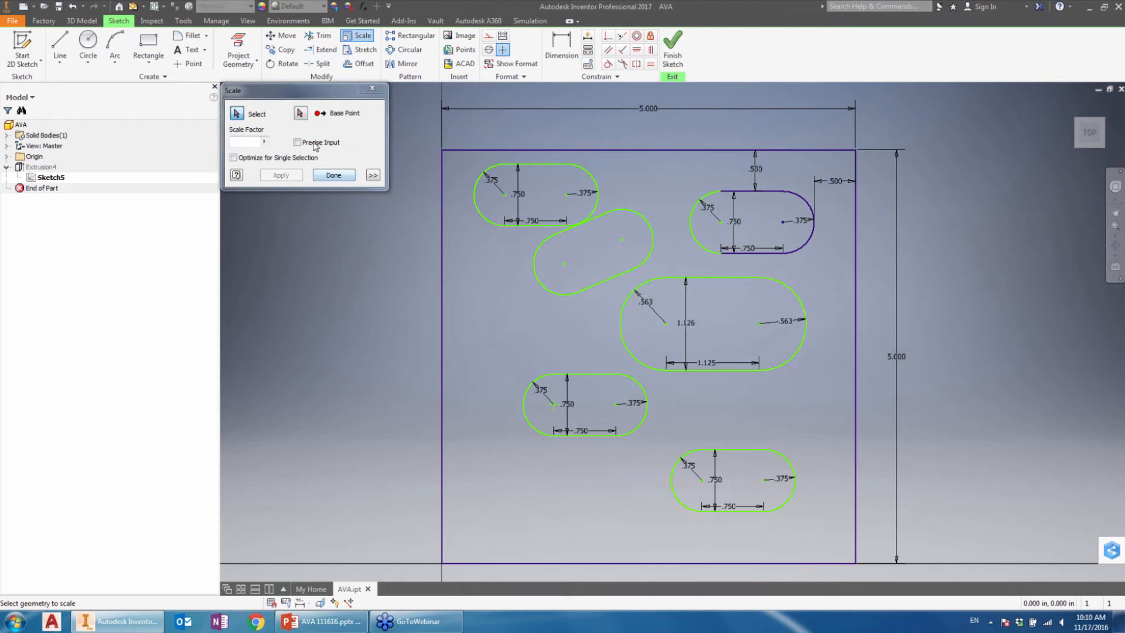
left_click(344, 176)
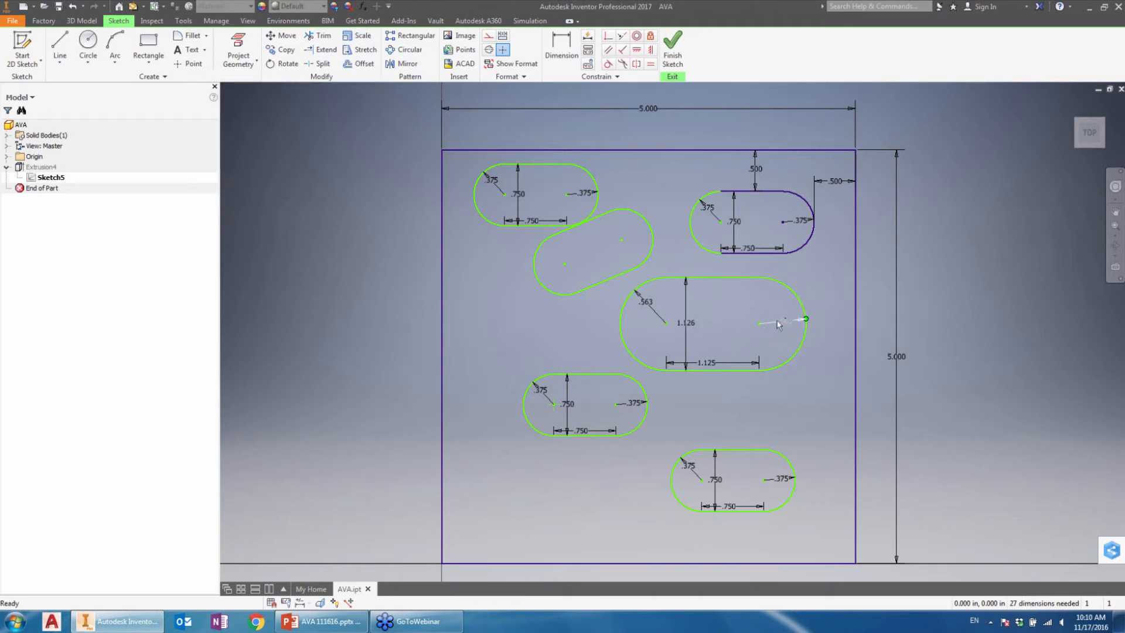
left_click_drag(783, 303, 651, 357)
left_click(649, 302)
left_click_drag(813, 270, 617, 379)
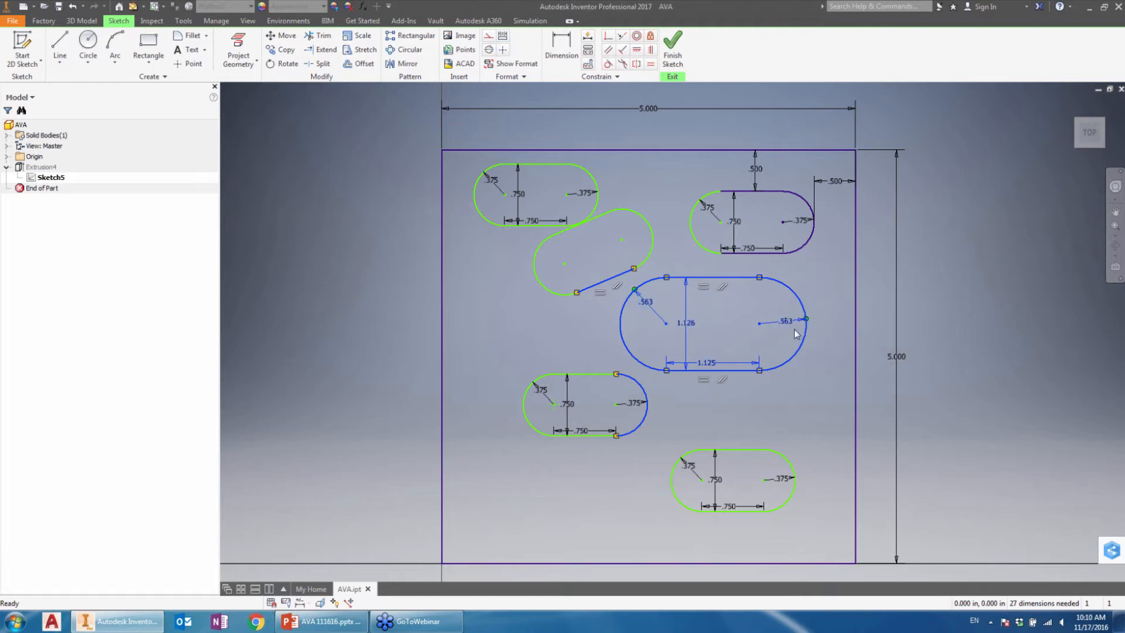
left_click(796, 334)
left_click_drag(820, 284, 619, 376)
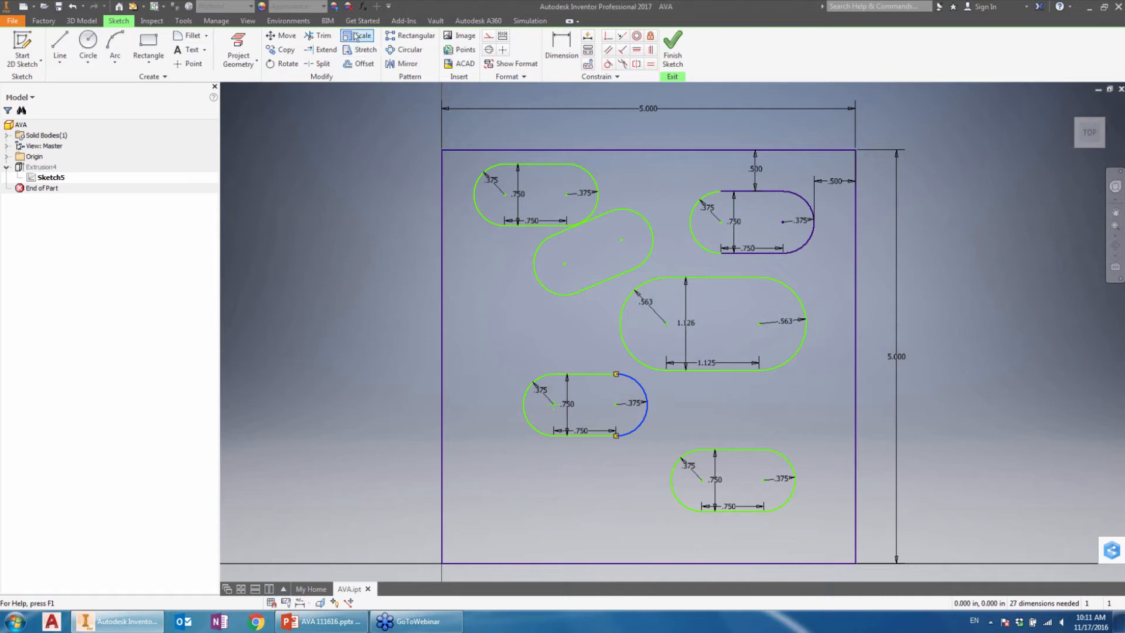
left_click_drag(654, 375, 691, 429)
Step: Stretch the lower-left slot's right end inward to about 0.41 in between arc centres, relaxing its dimensions and removing the interfering constraints
left_click(359, 52)
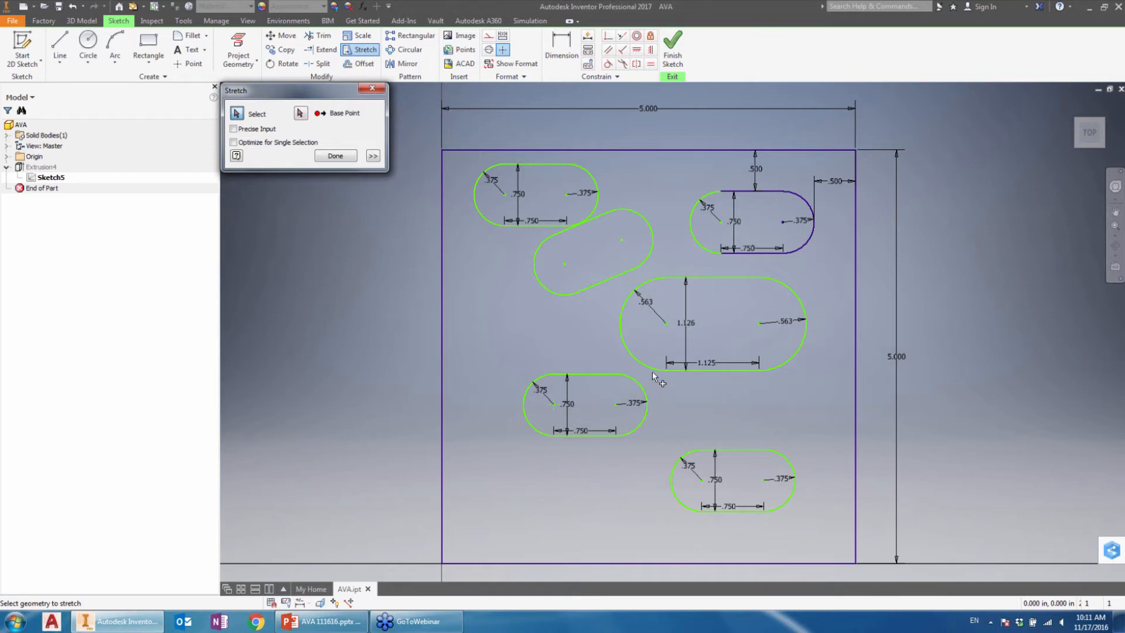
left_click_drag(652, 371, 578, 443)
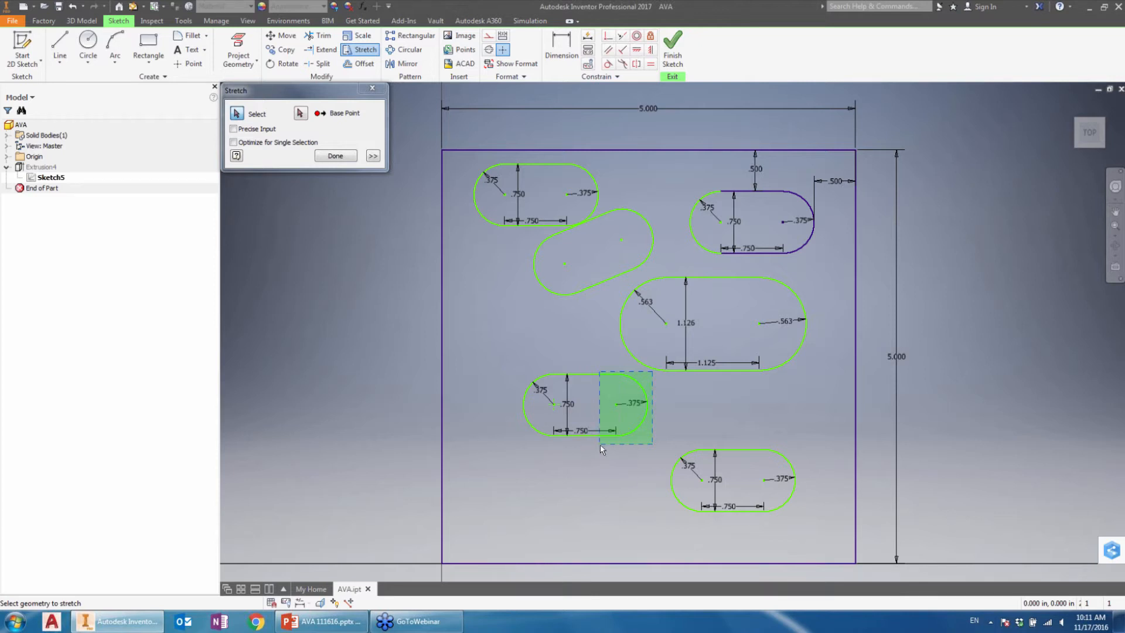
left_click_drag(621, 443, 599, 445)
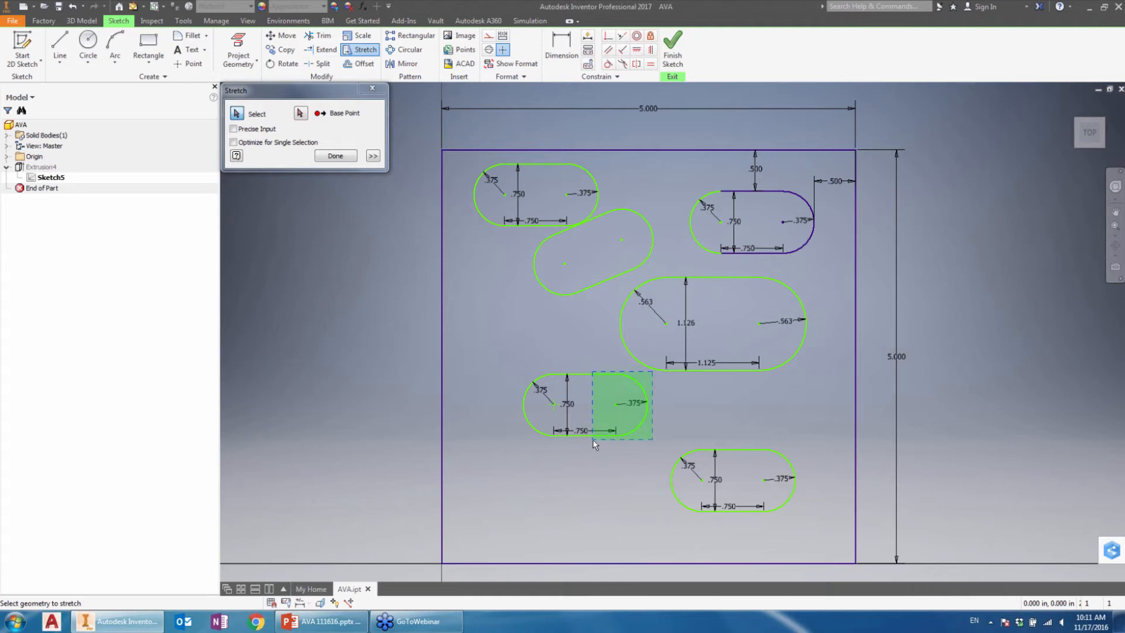
left_click_drag(582, 437, 579, 441)
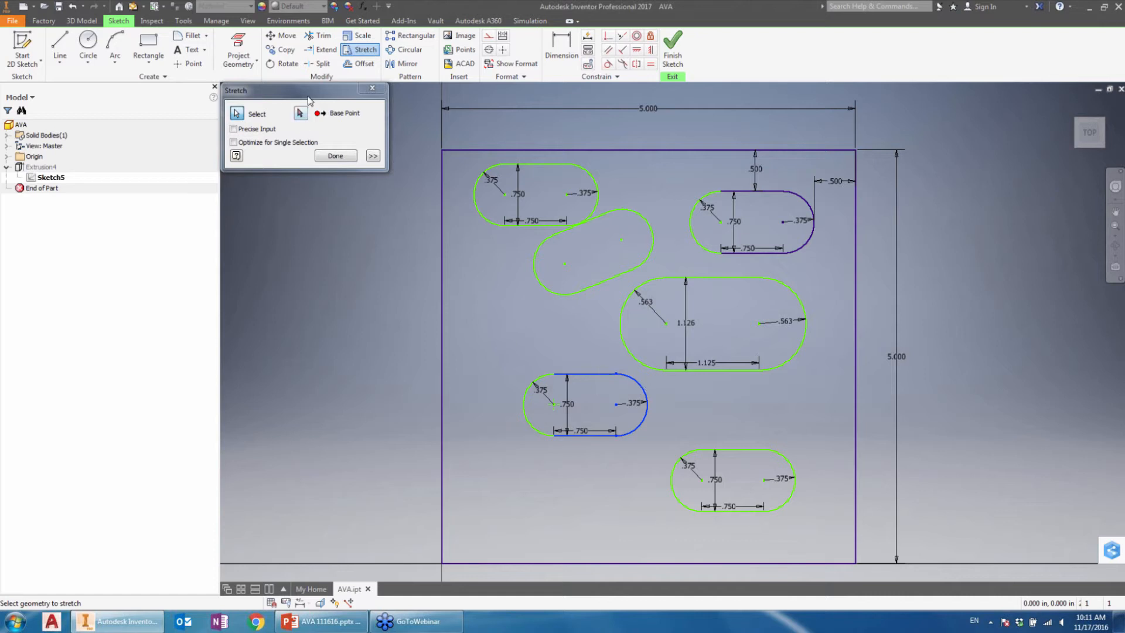
left_click(300, 113)
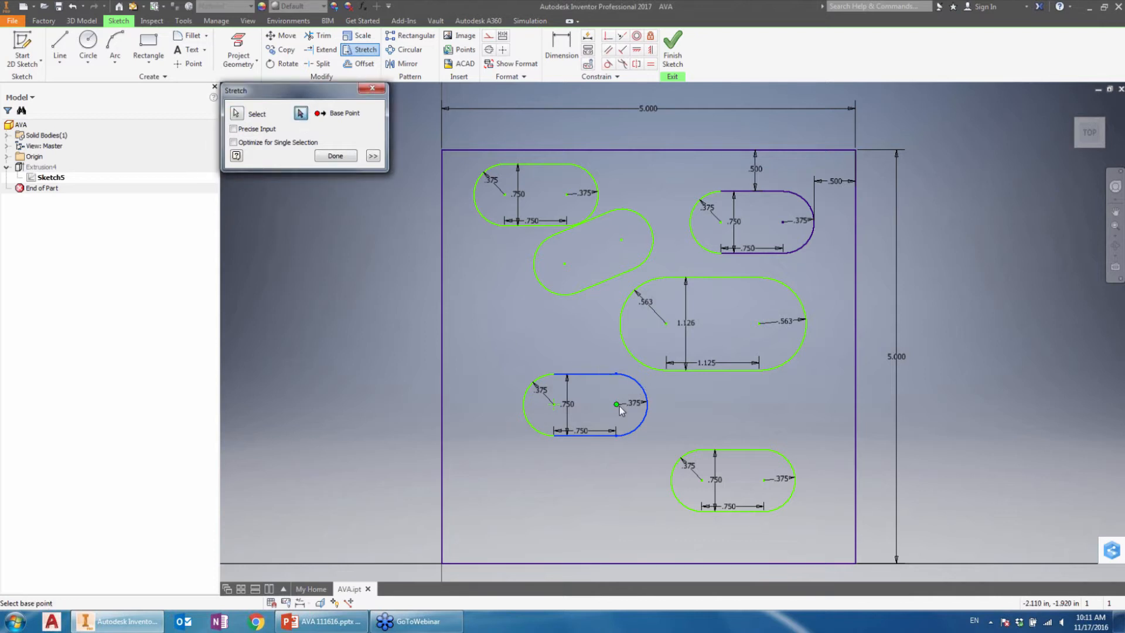
left_click(613, 403)
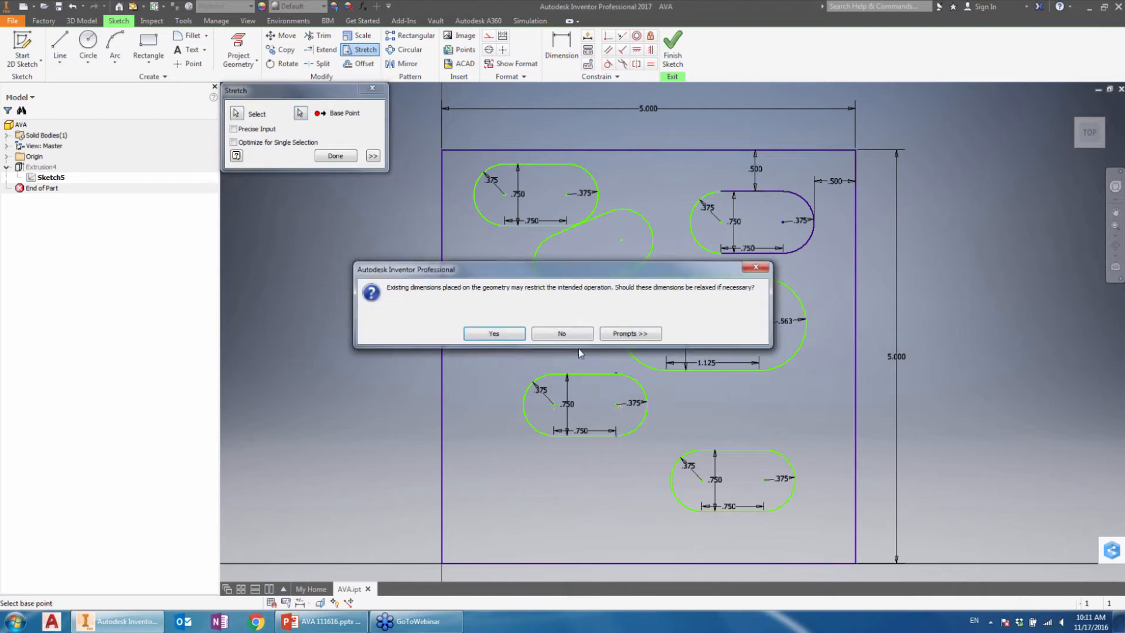
left_click(501, 337)
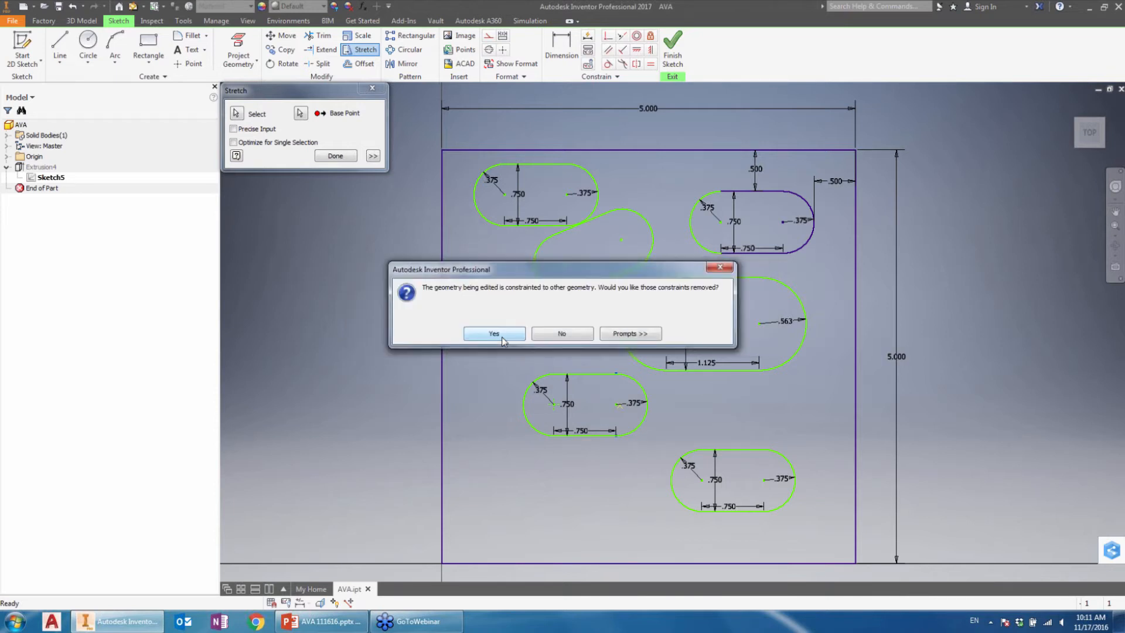
left_click(501, 336)
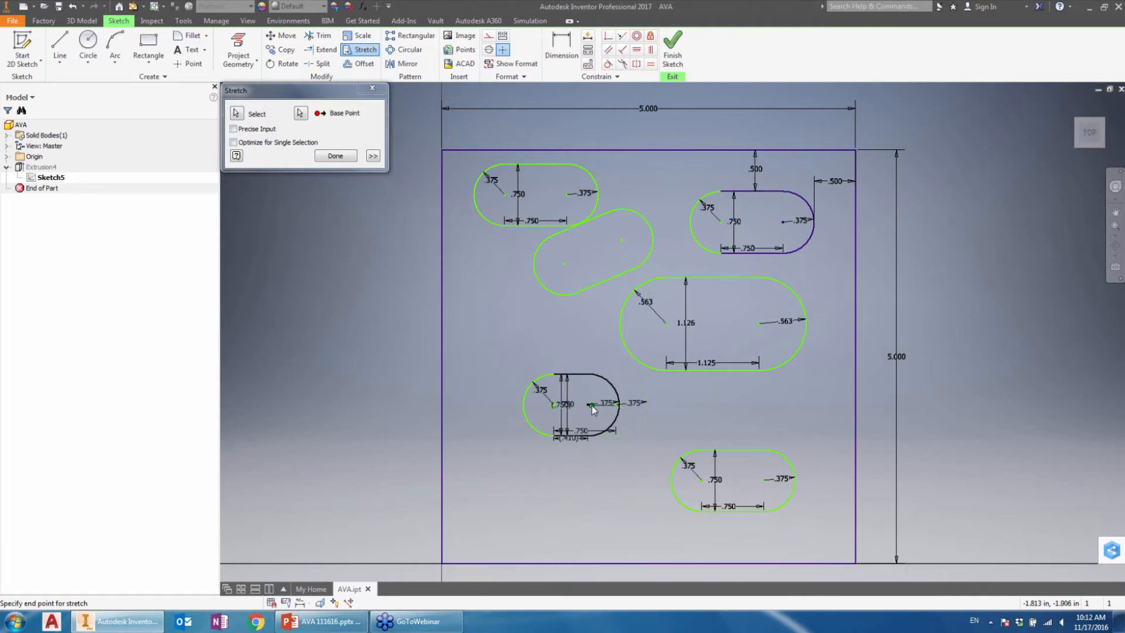
left_click(586, 403)
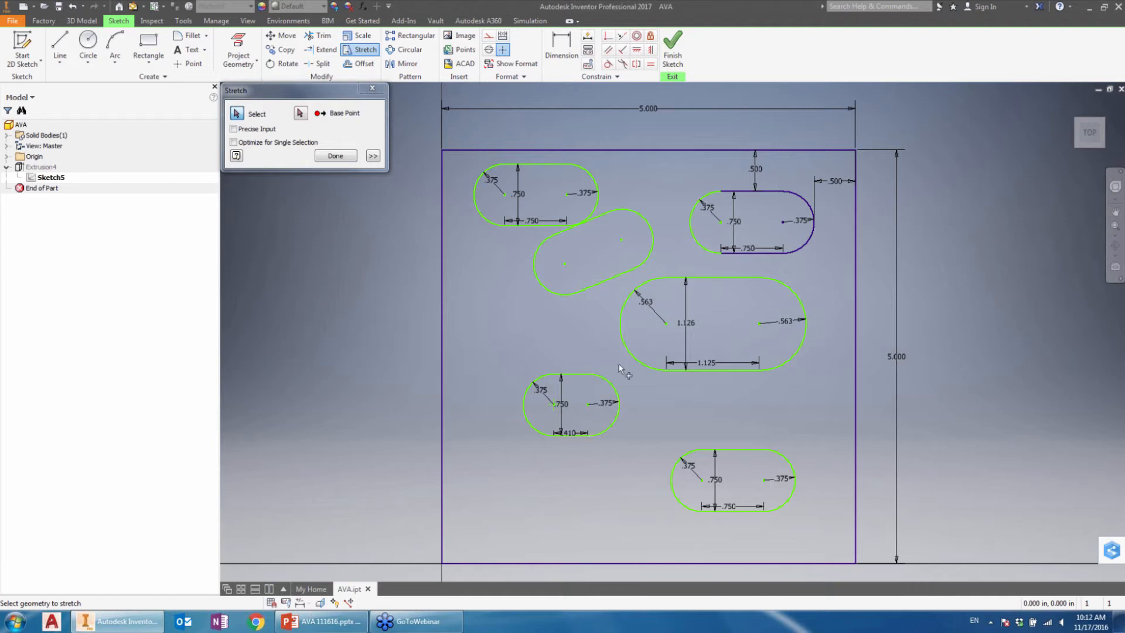
left_click(335, 155)
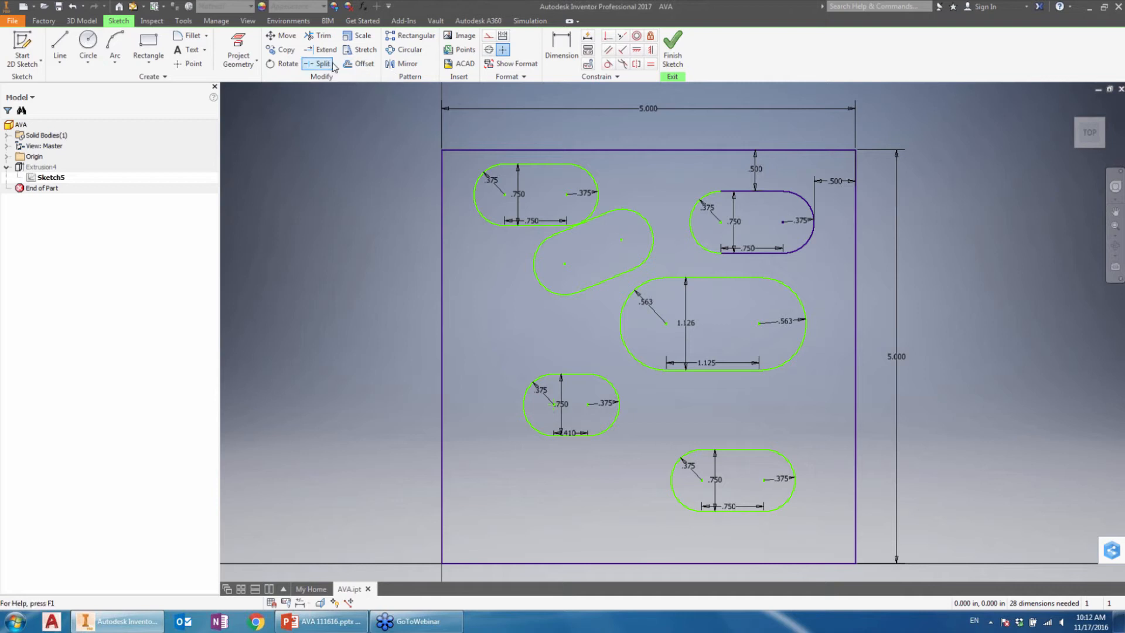
Step: Offset the lower-right slot outward by 0.5 in, and undo the offset
left_click(359, 63)
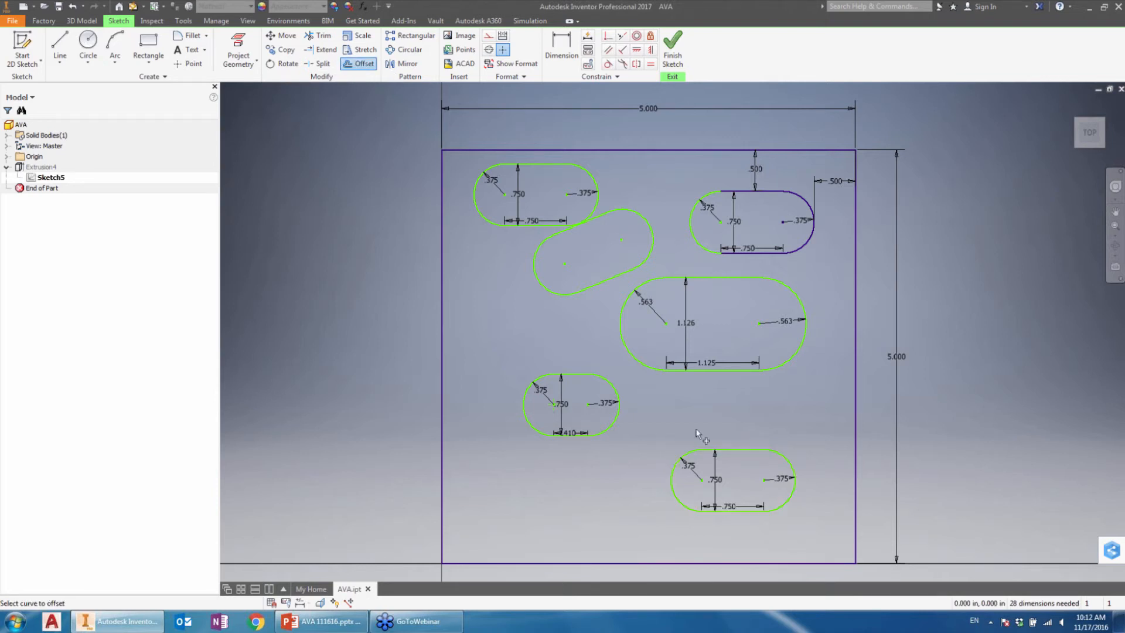
left_click(742, 451)
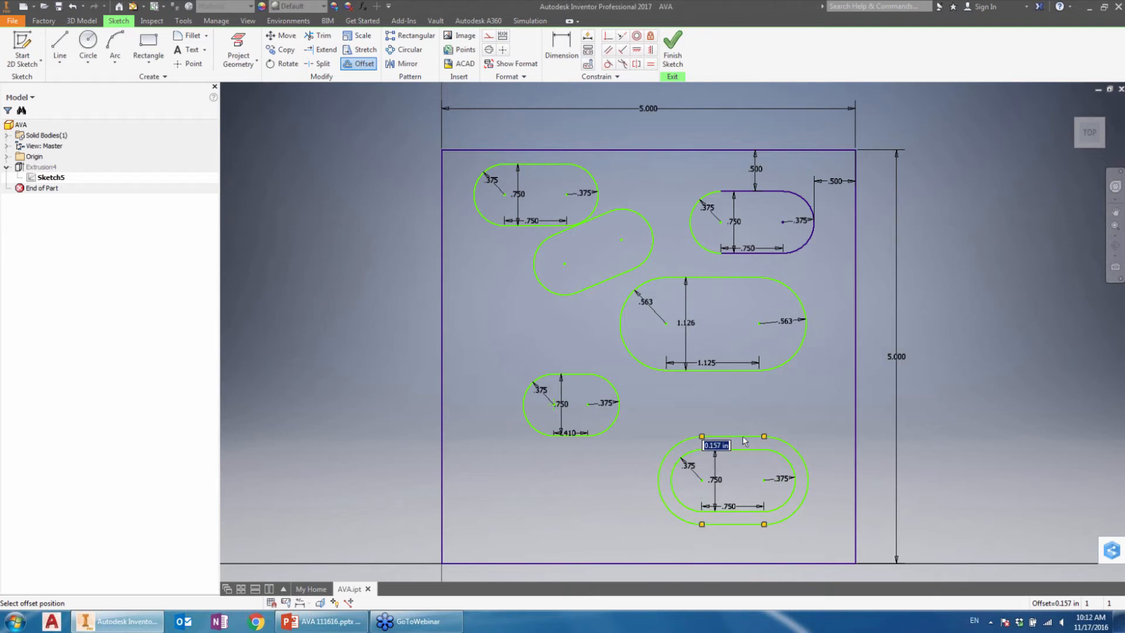
type(".5")
key("Return")
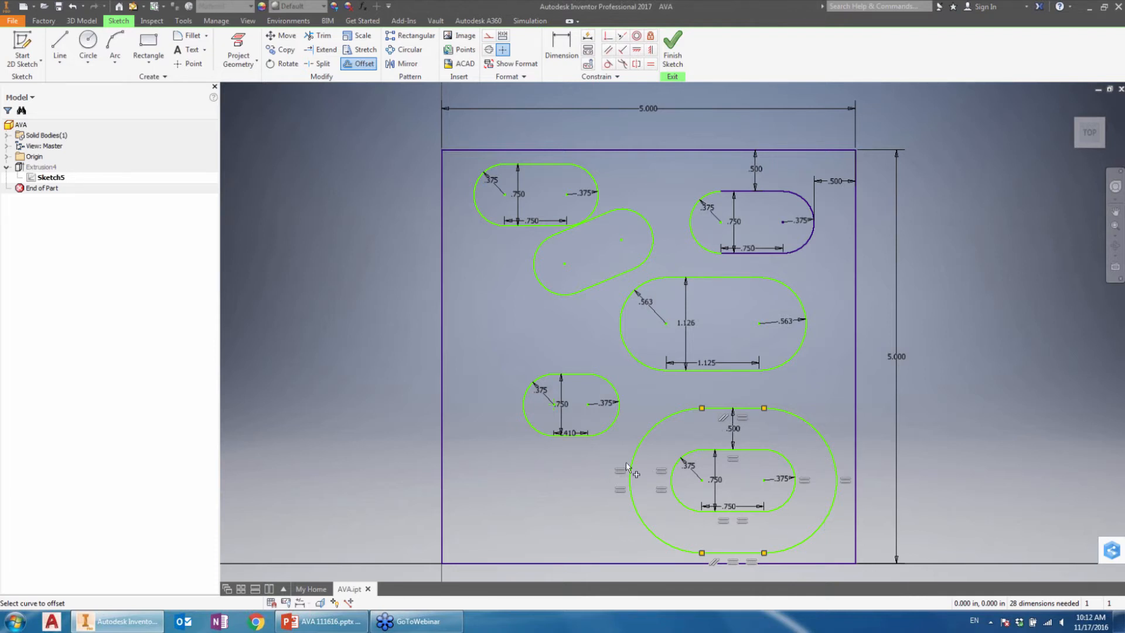
key("ctrl+z")
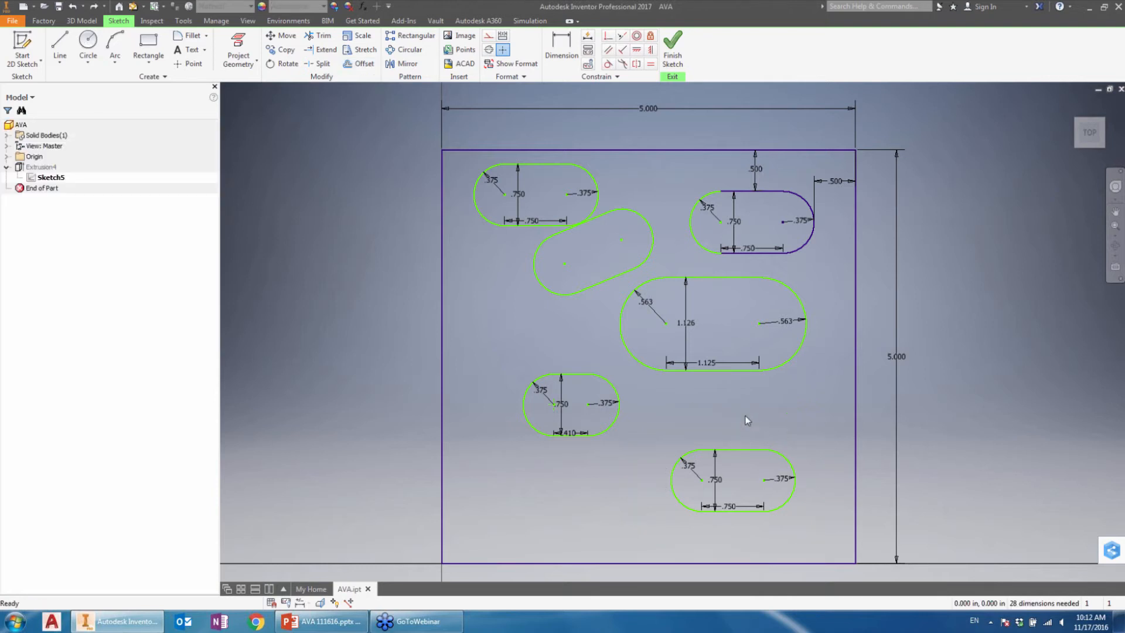
Step: Turn off Loop Select for the Offset command so individual curves can be picked
key("o")
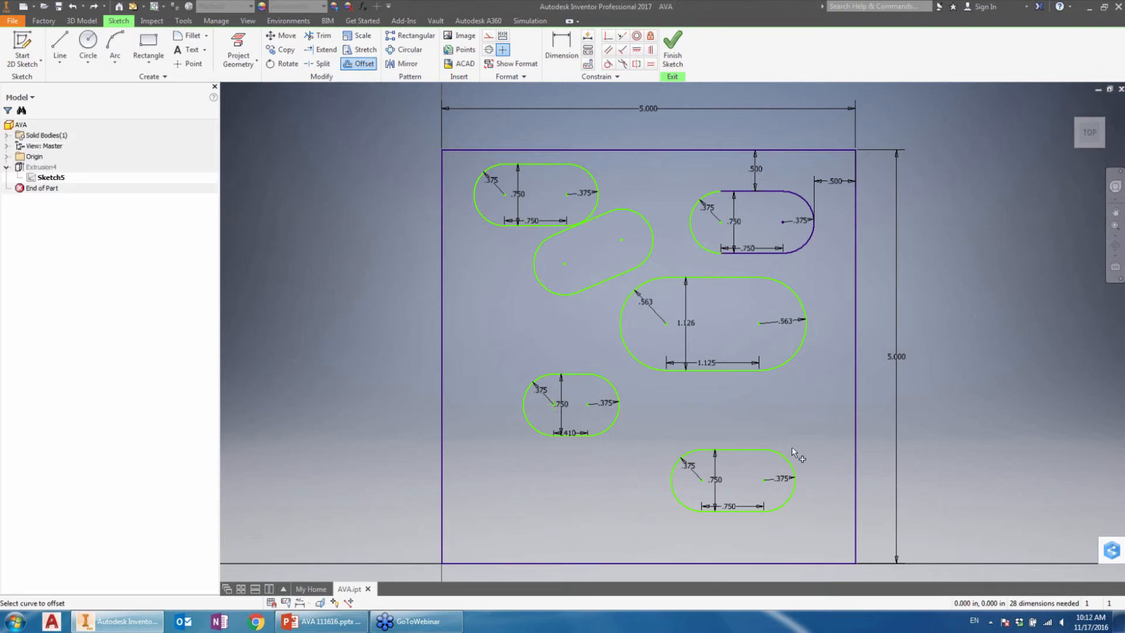
right_click(727, 396)
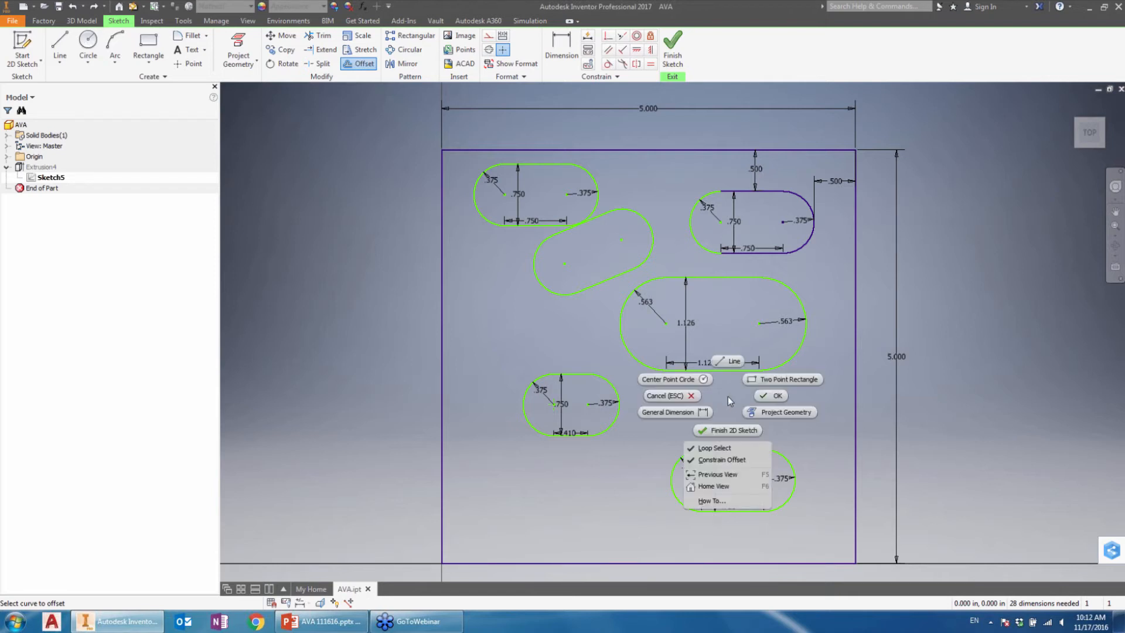
left_click(721, 451)
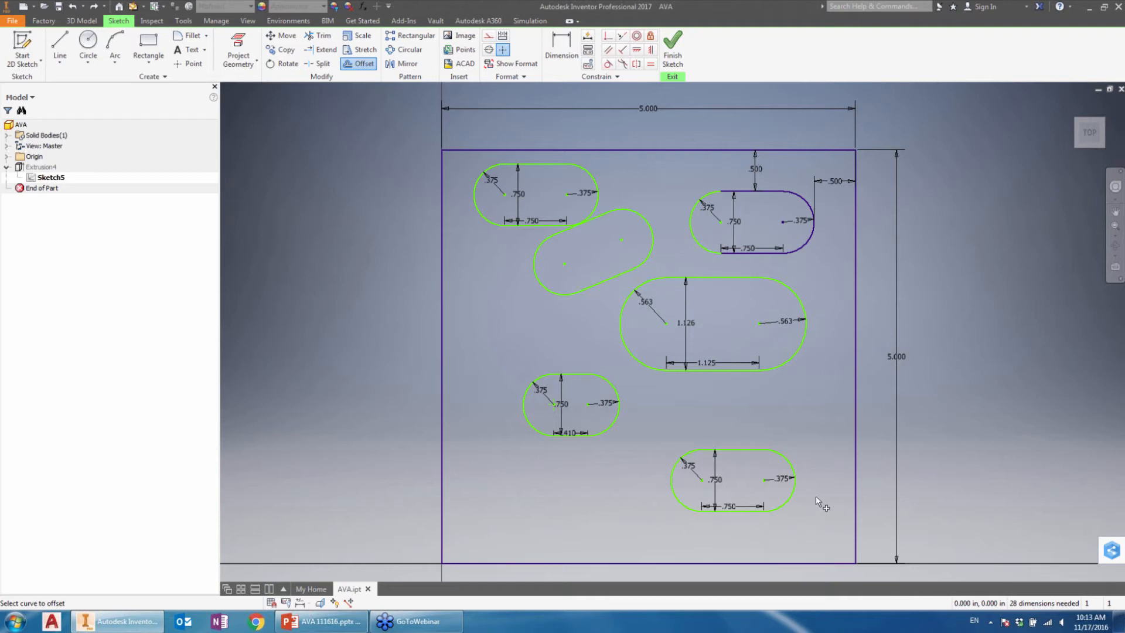
left_click(733, 449)
left_click(673, 477)
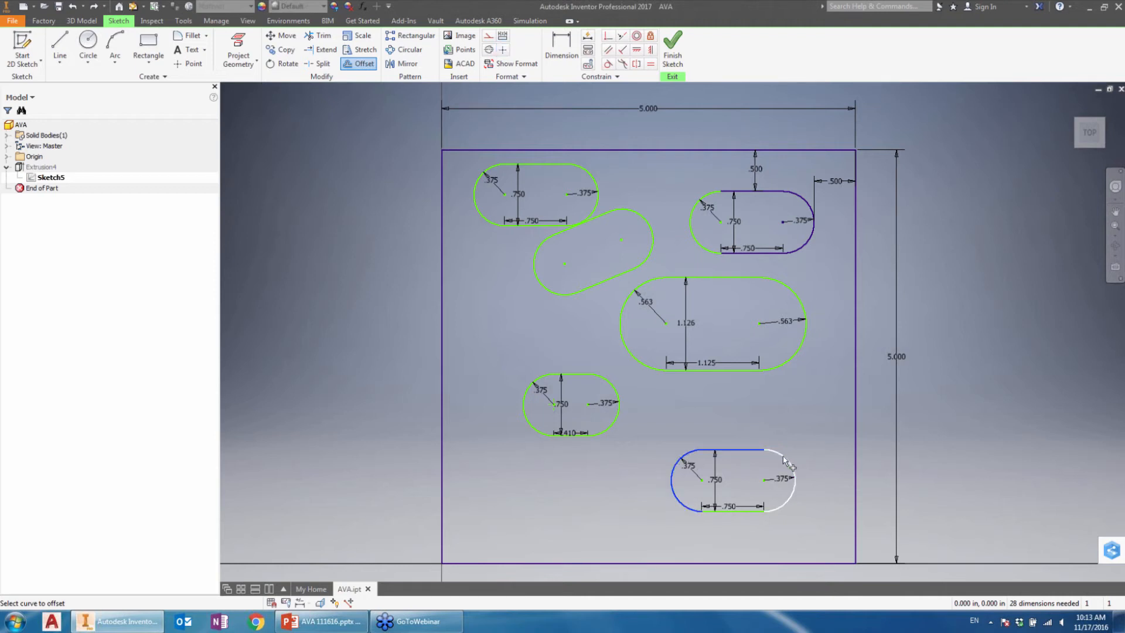
left_click(783, 457)
key("Escape")
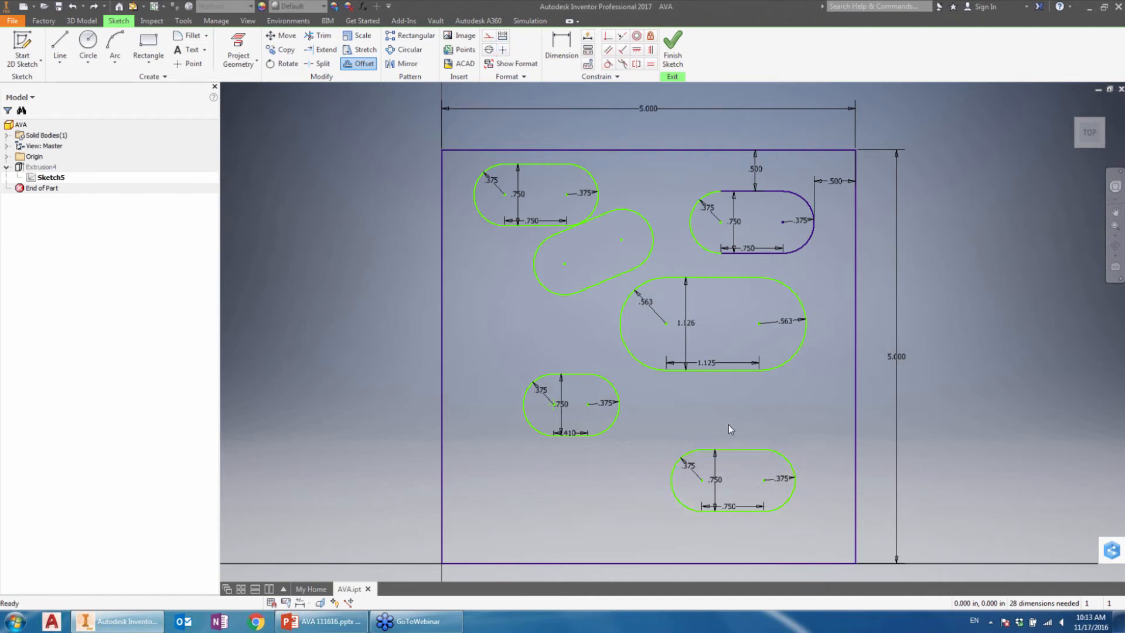
key("Escape")
left_click(732, 449)
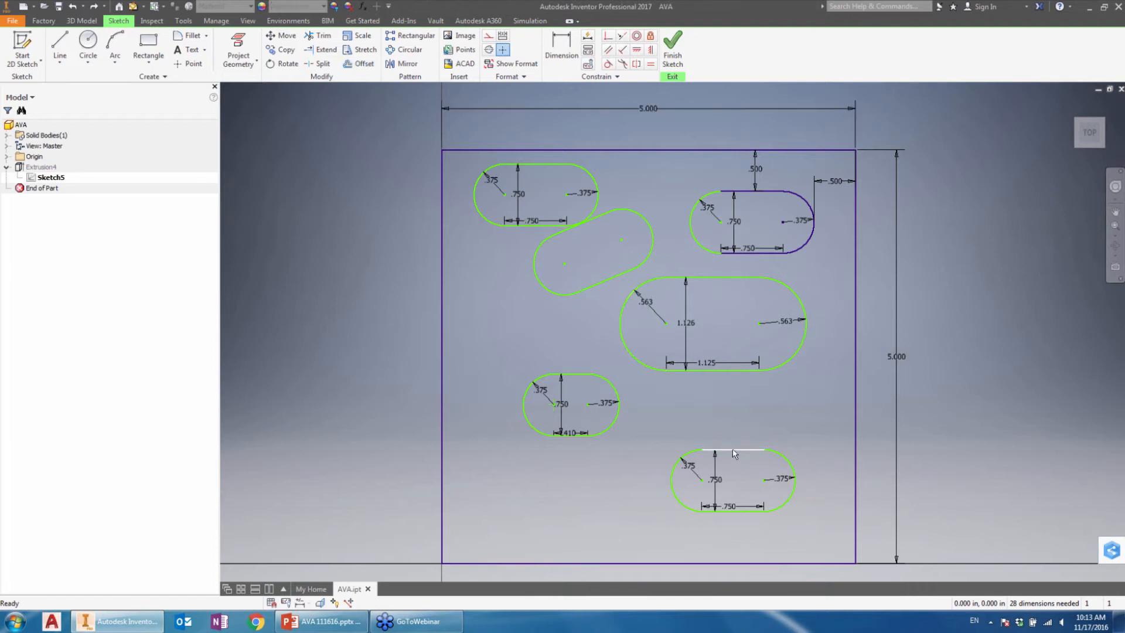
left_click(689, 453)
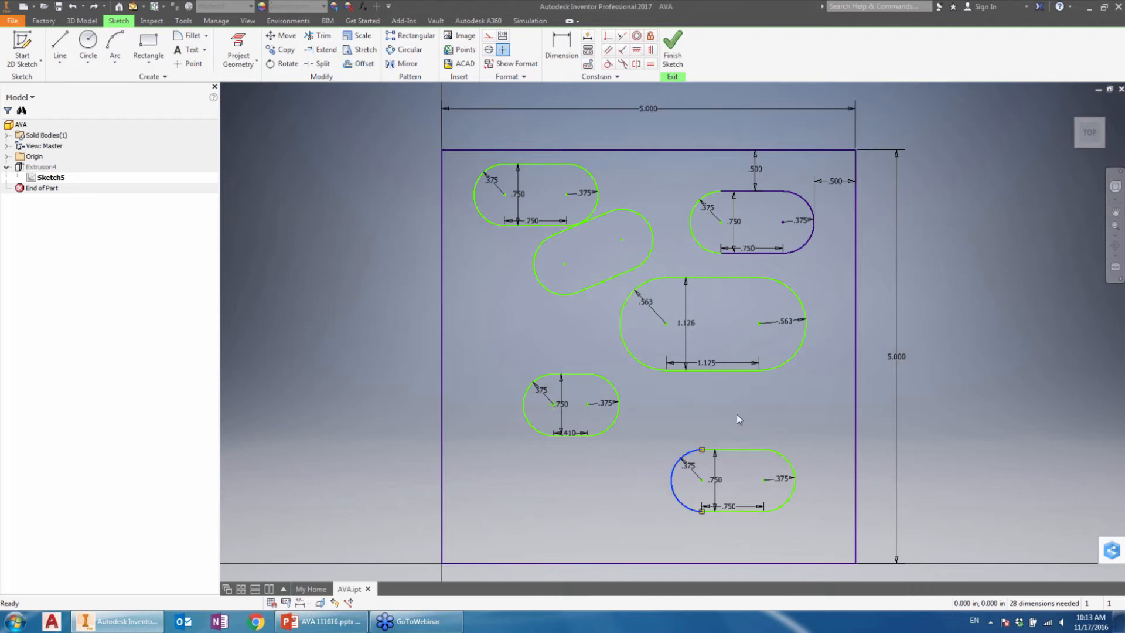
Step: Offset only the upper line and left arc of the lower-right slot outward, and undo the offset
left_click(362, 63)
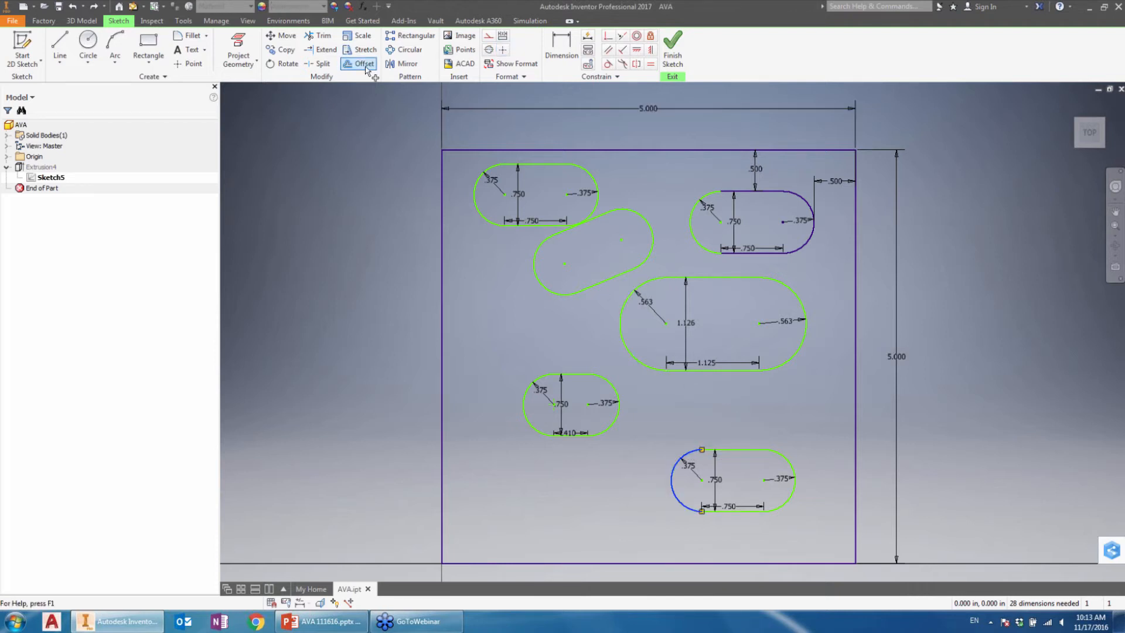
left_click(693, 452)
right_click(706, 416)
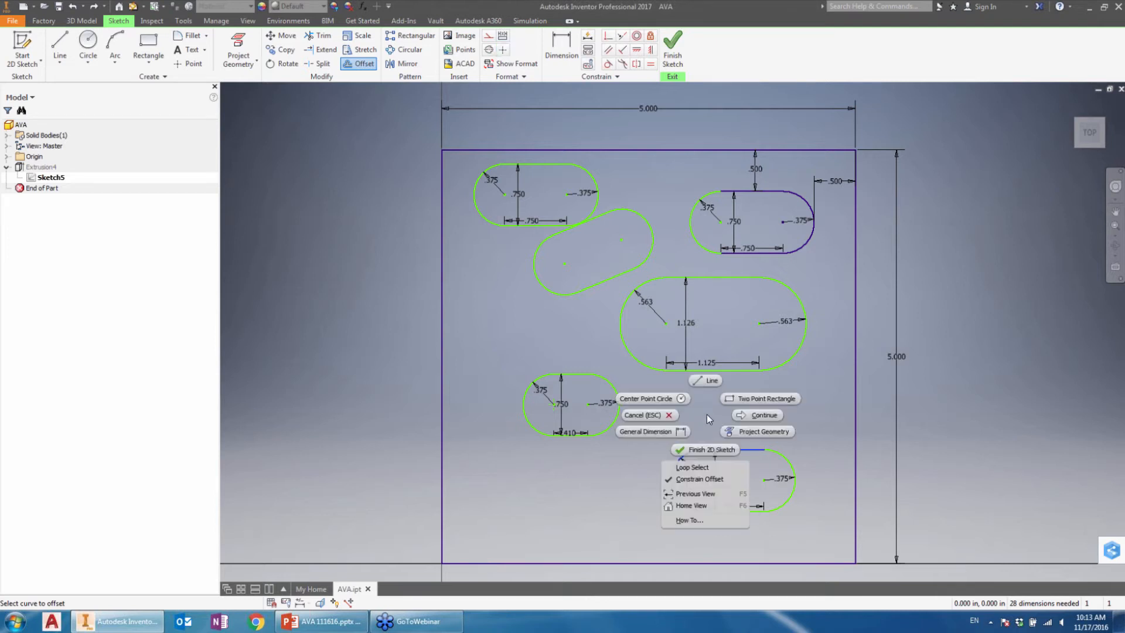
left_click(765, 415)
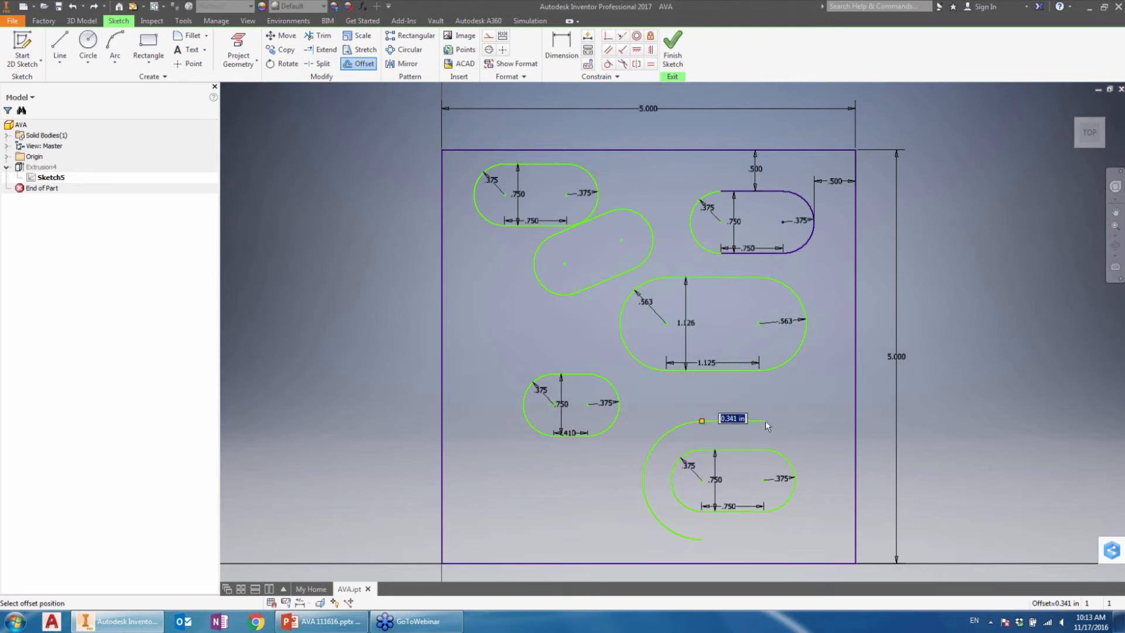
left_click(698, 431)
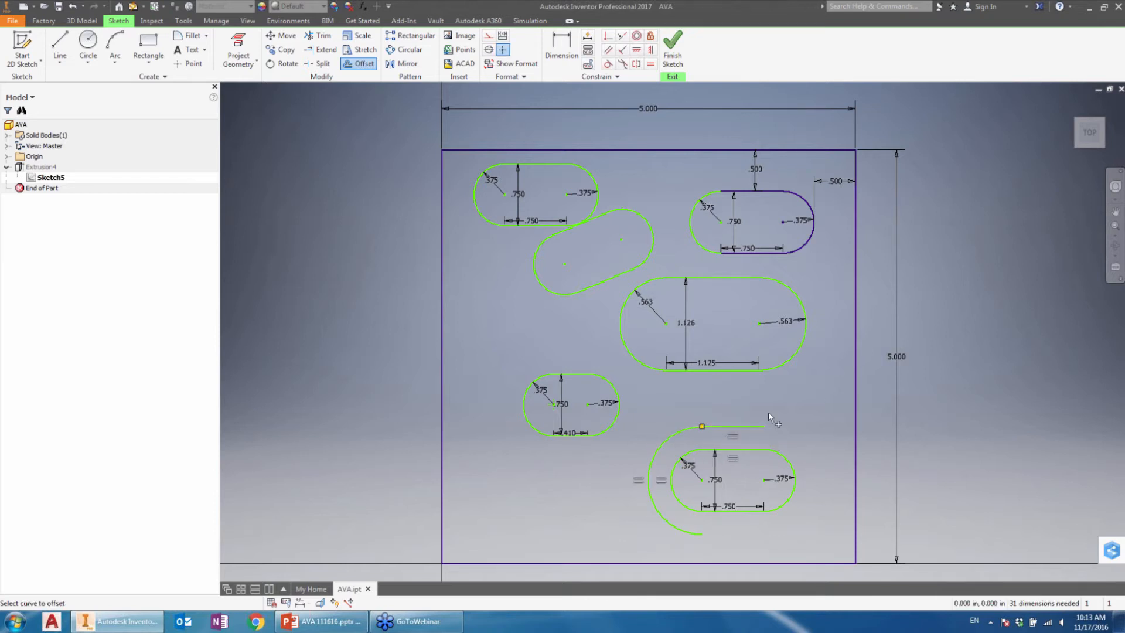
key("ctrl+z")
Step: Offset the whole lower-right slot outward by about 0.28 in, with Loop Select on and Constrain Offset off
right_click(725, 384)
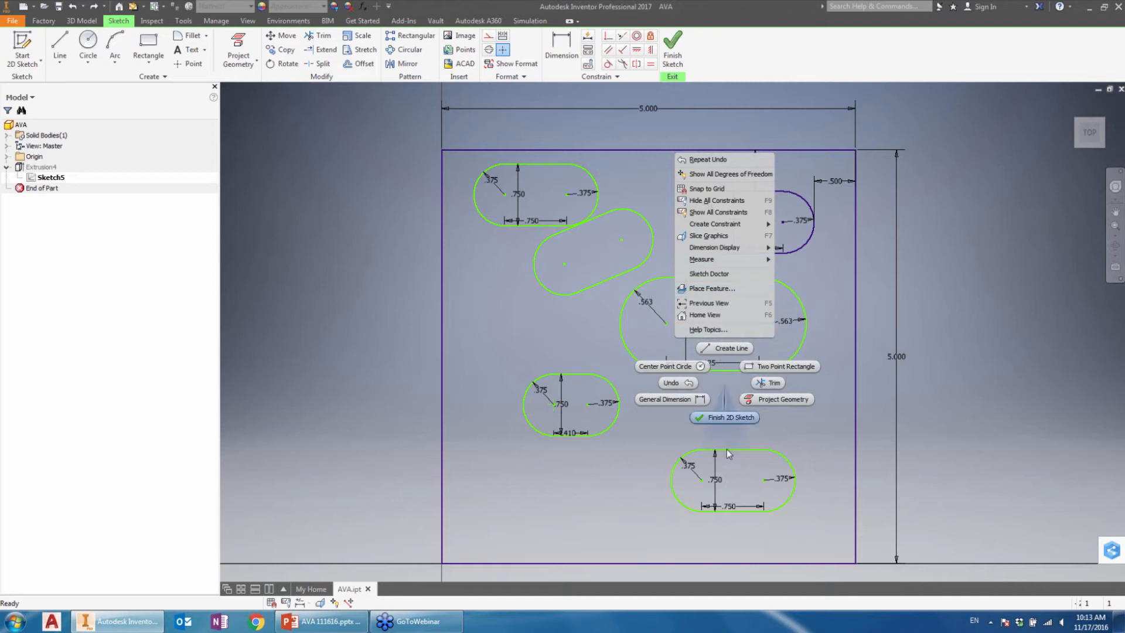
key("Escape")
left_click(358, 64)
right_click(709, 402)
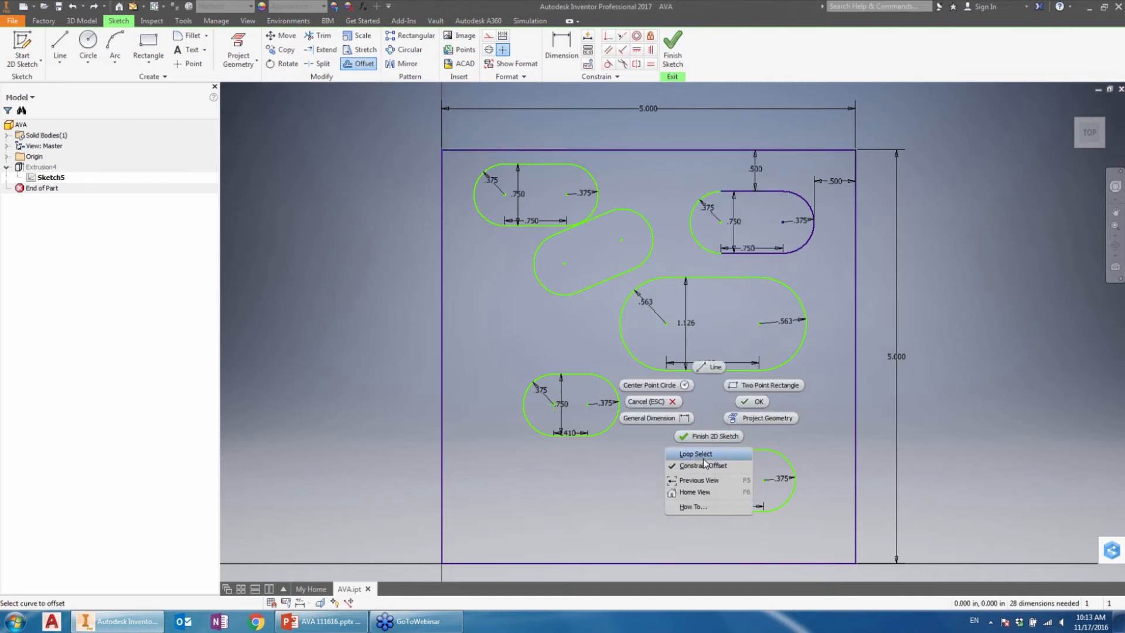
left_click(703, 455)
right_click(723, 409)
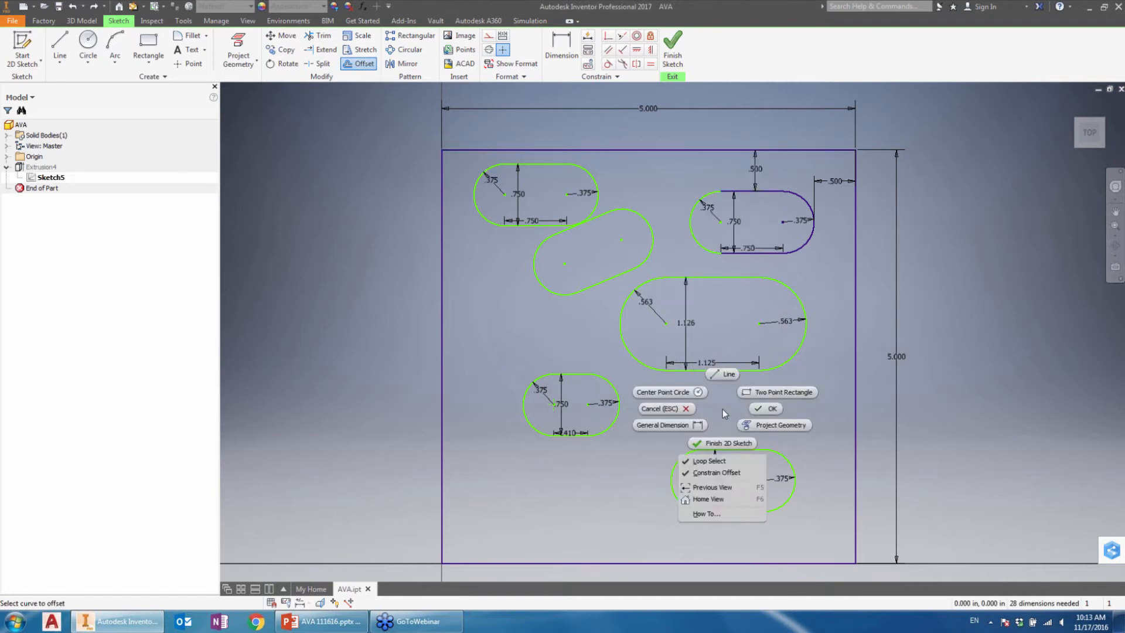
left_click(729, 472)
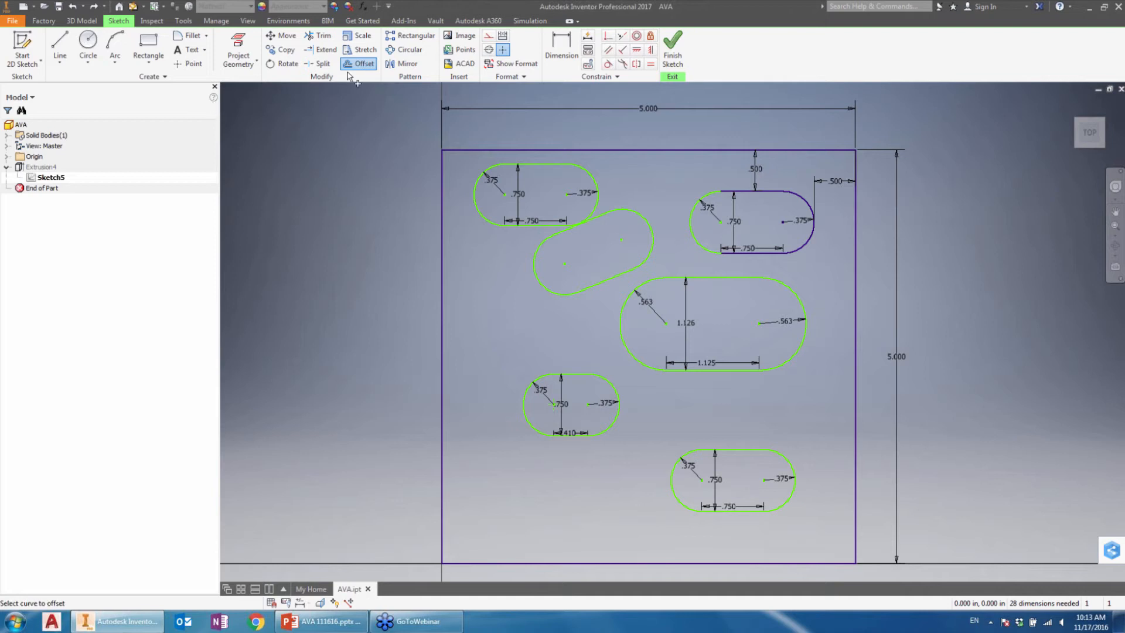
left_click(748, 451)
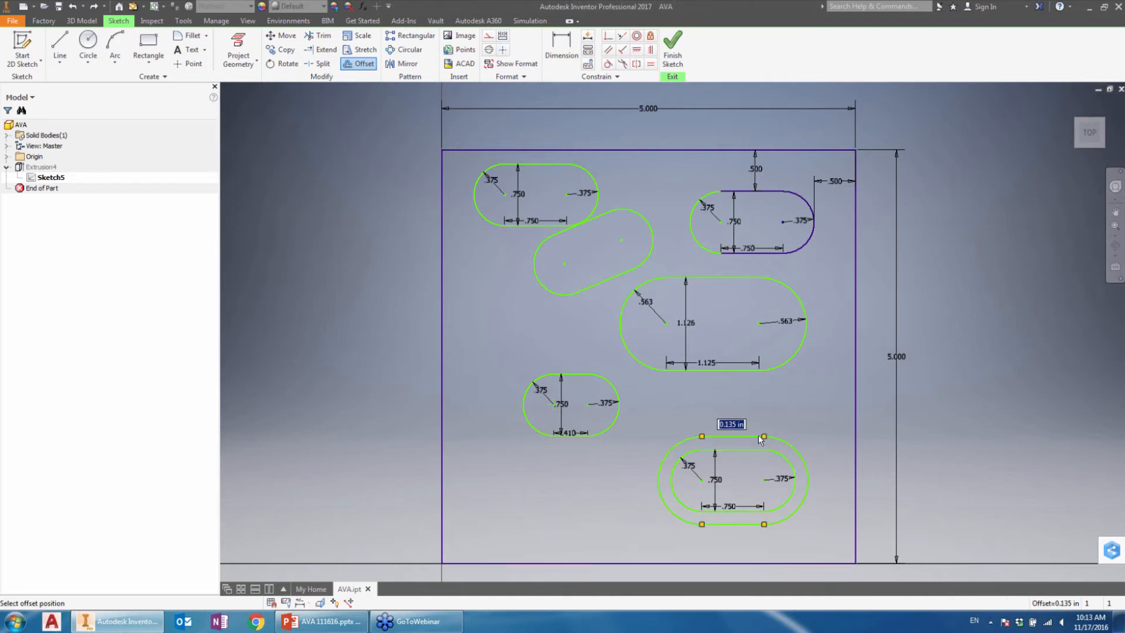
left_click(776, 432)
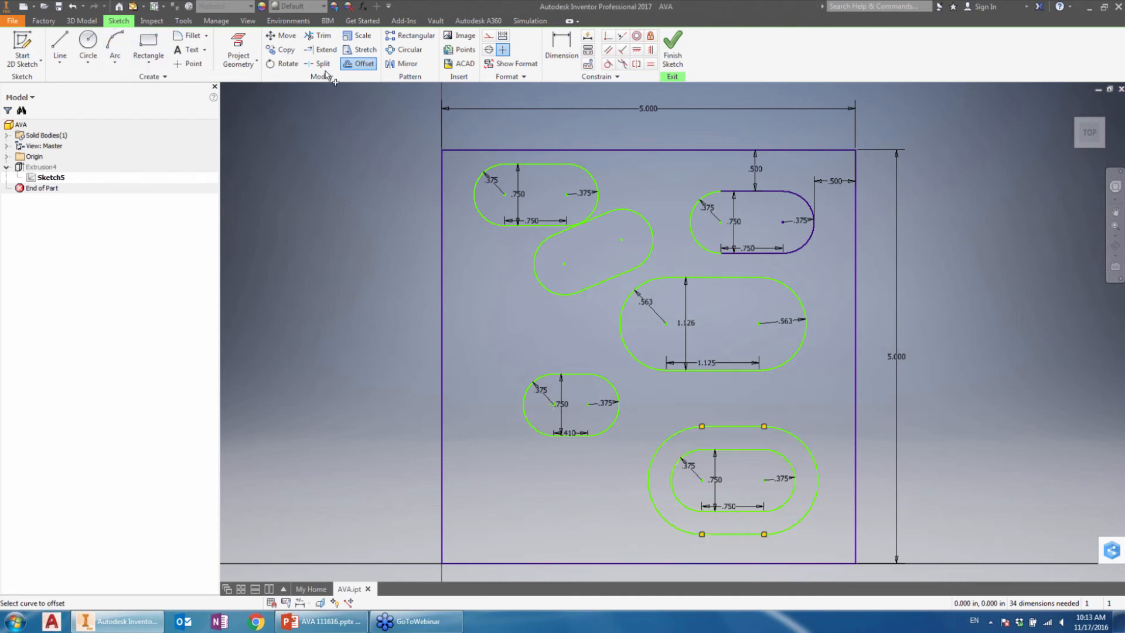
Step: Dimension the gap between the upper lines of the lower-right slot and its offset loop as 0.25 in
key("d")
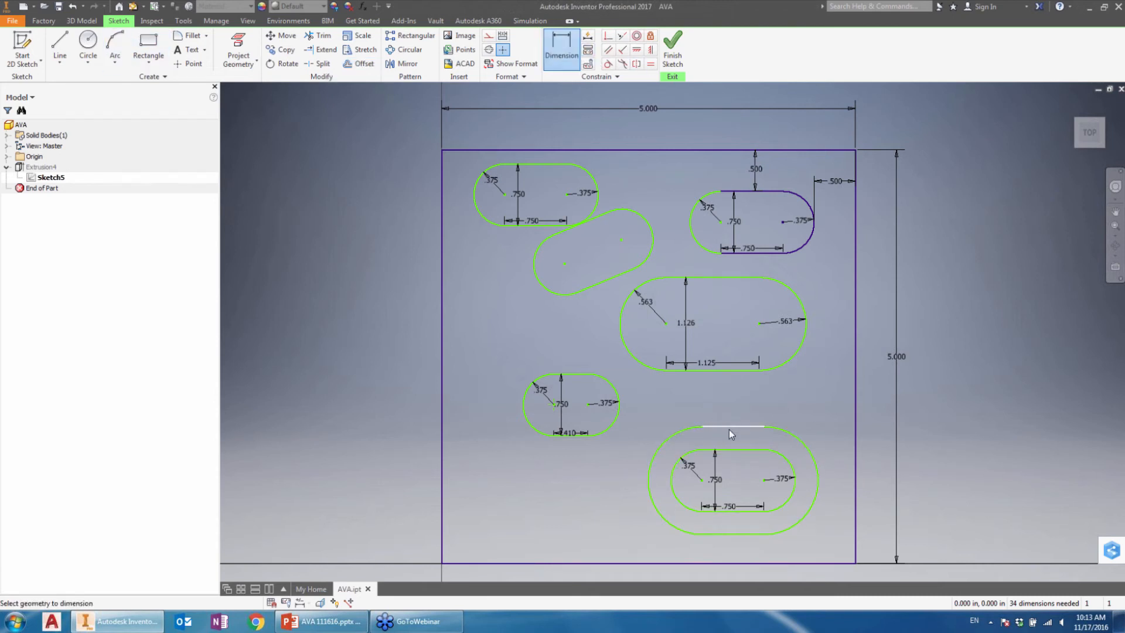
left_click(736, 449)
left_click(734, 443)
type(".")
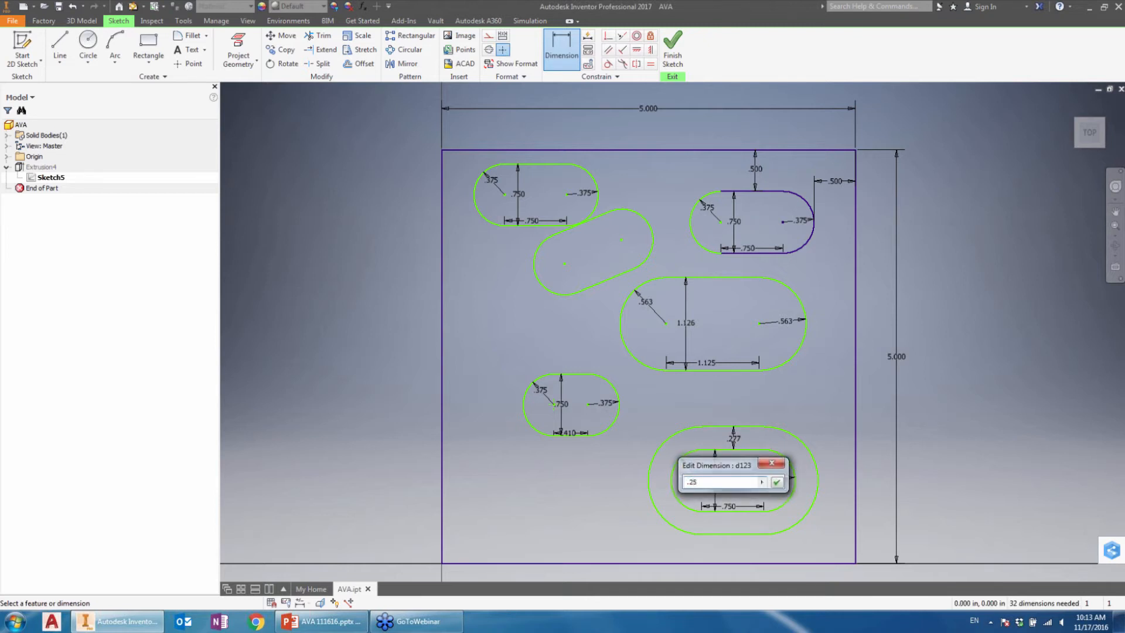
type("25")
key("Return")
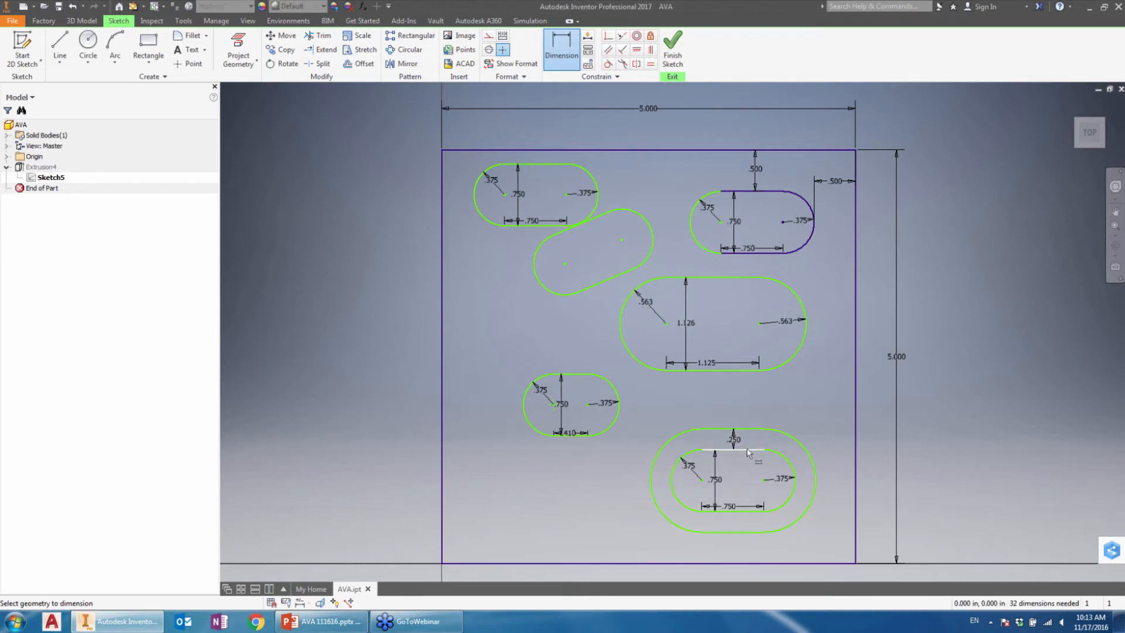
left_click(748, 437)
right_click(745, 454)
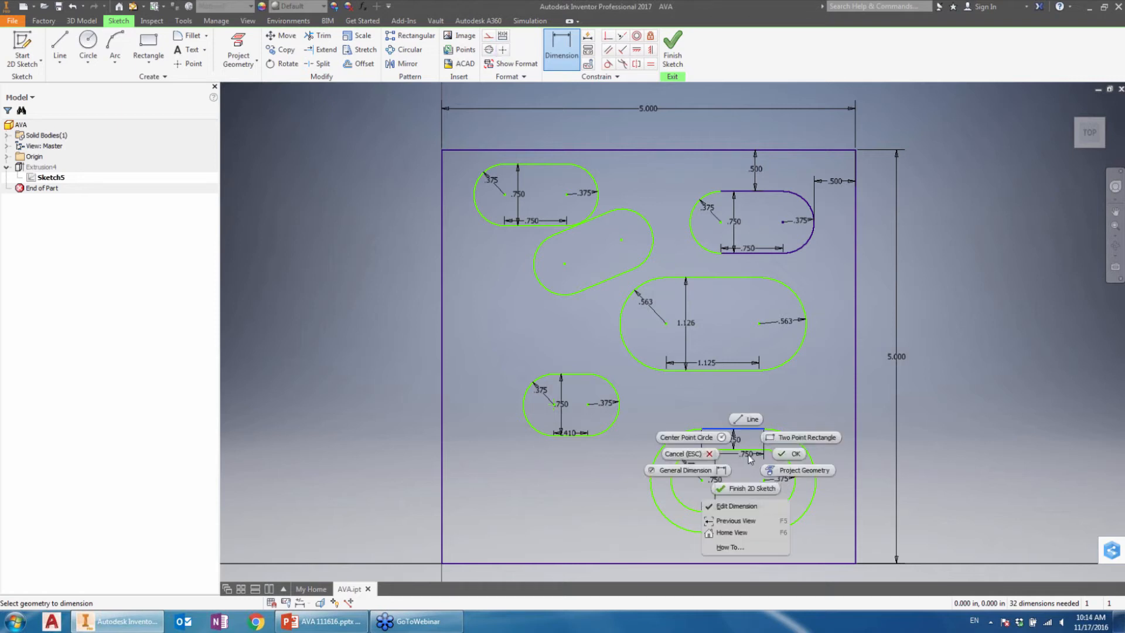
left_click(793, 454)
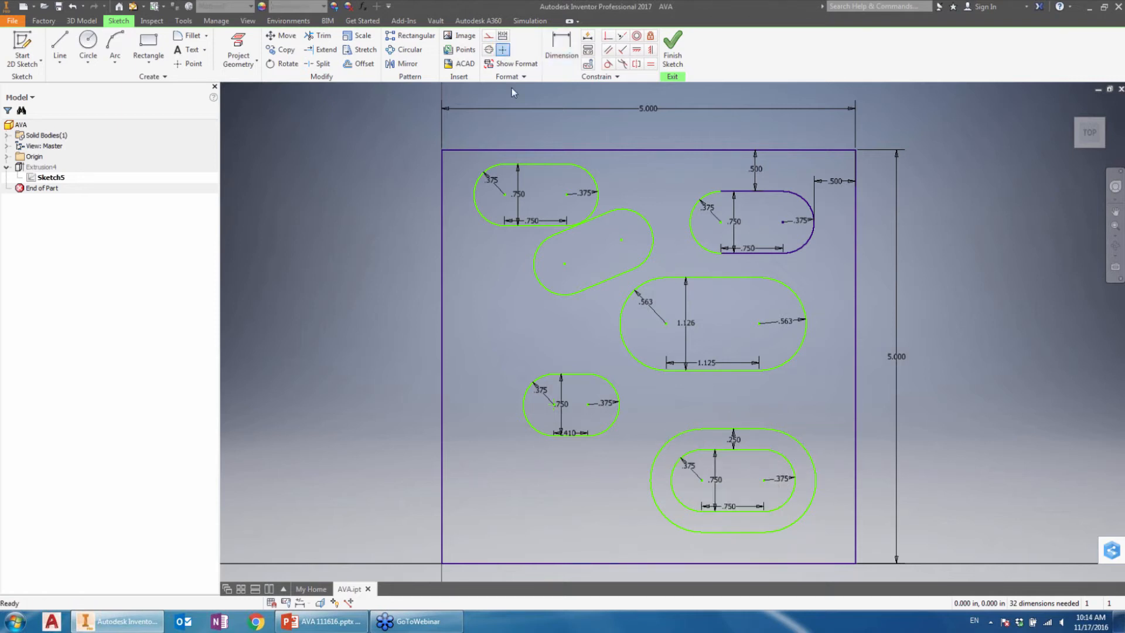
key("d")
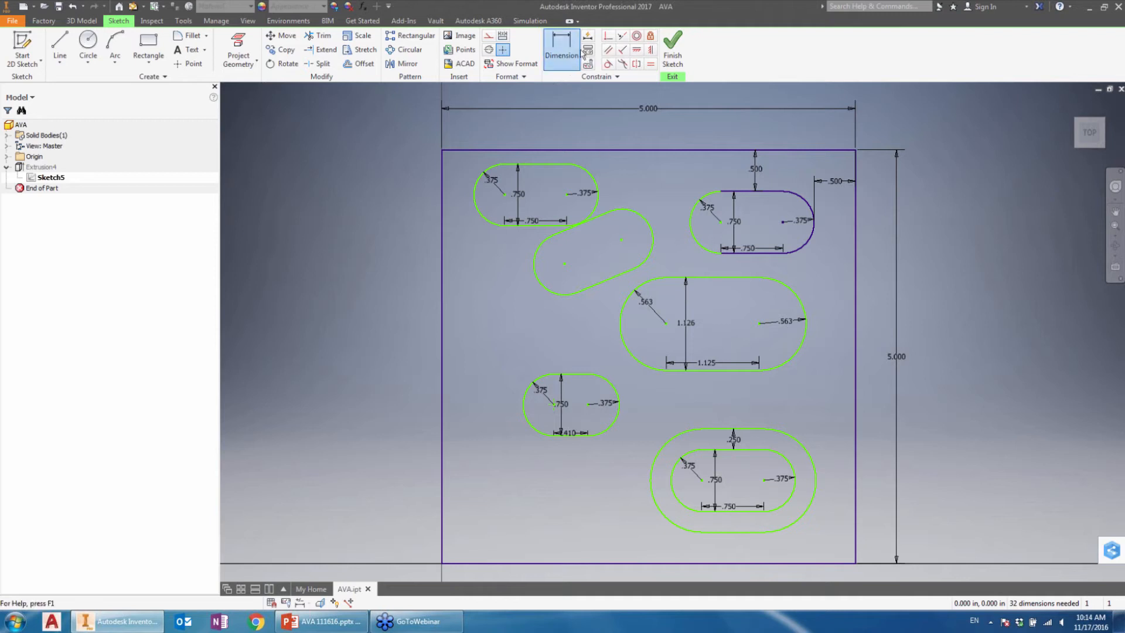
left_click(816, 481)
left_click(794, 480)
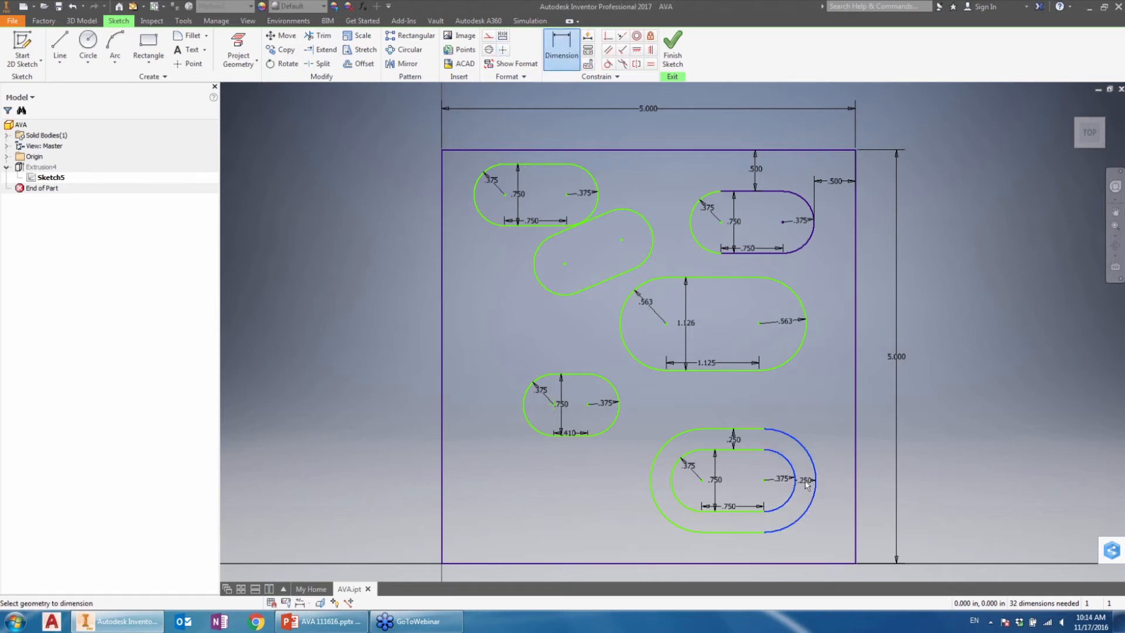
key("Escape")
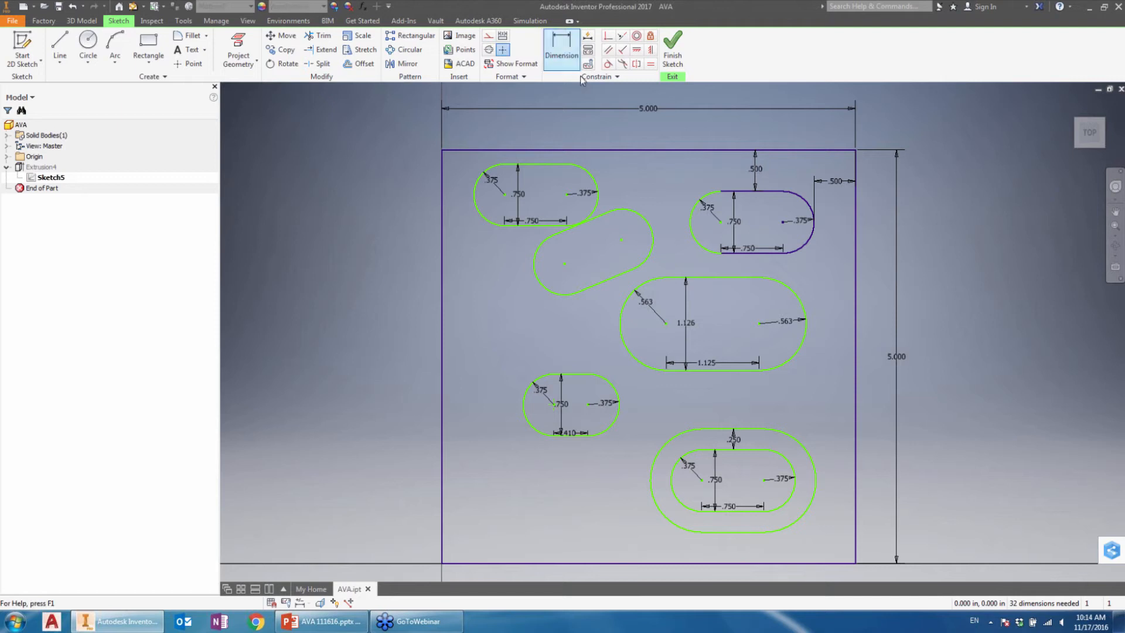
Step: Dimension the gap between the lower-right slot's and offset loop's lower lines, set it to 0.5 in, and undo that value change
left_click(753, 511)
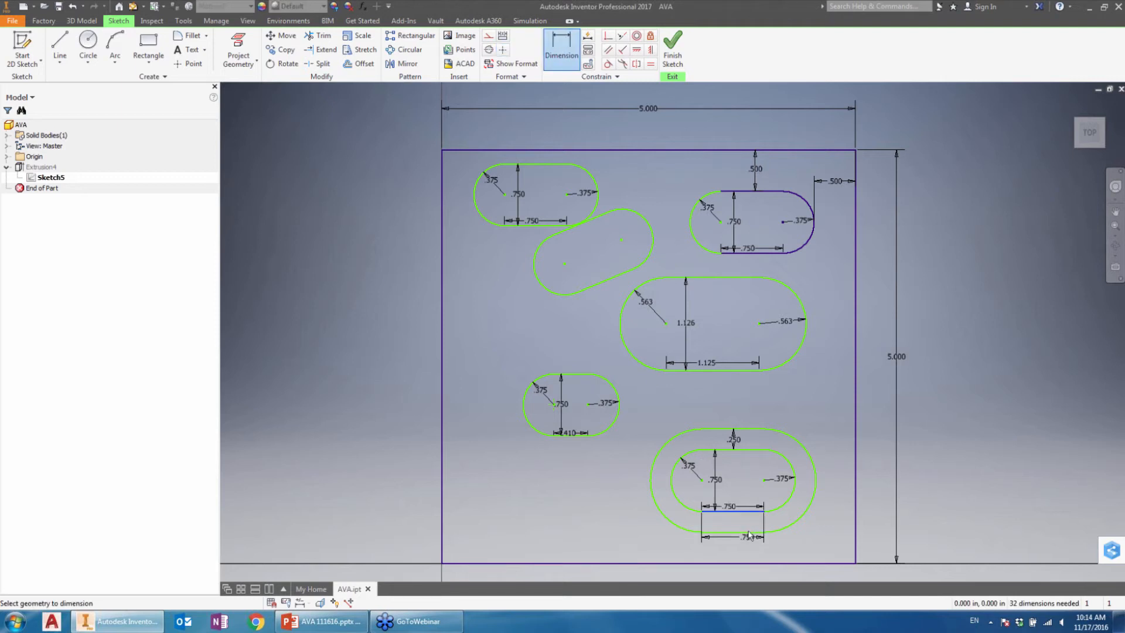
left_click(749, 533)
left_click(741, 520)
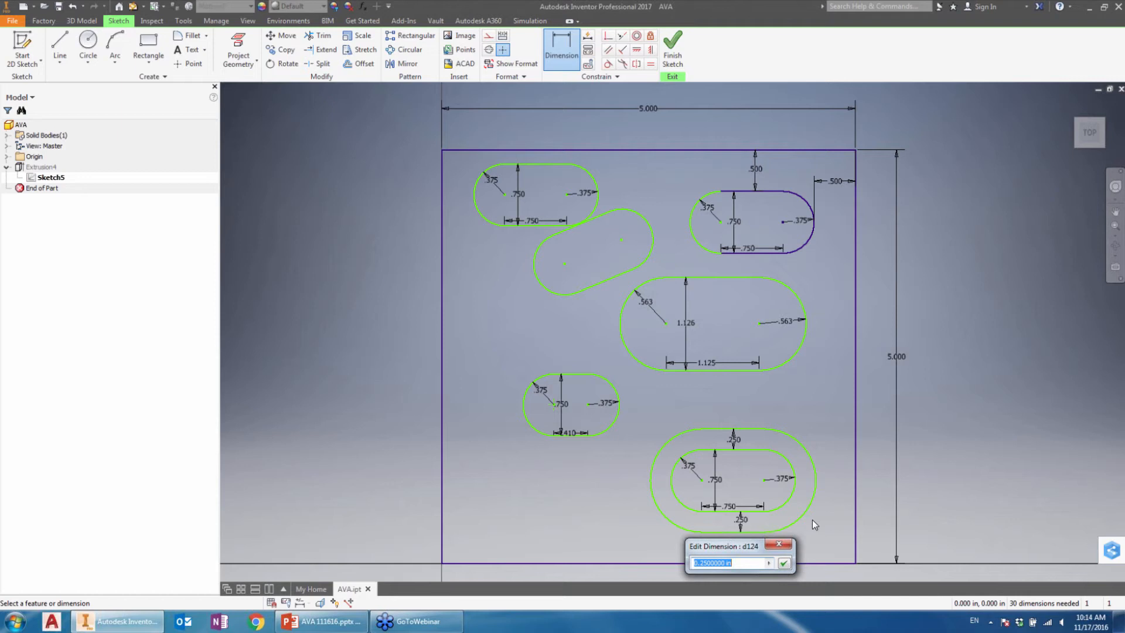
type(".5")
key("Return")
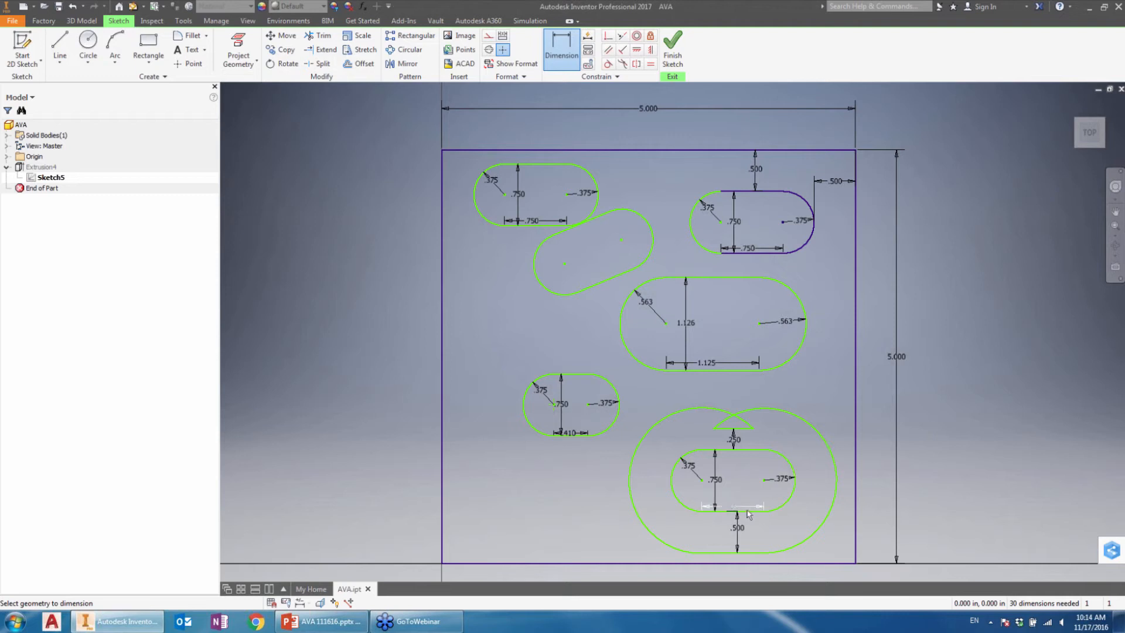
key("ctrl+z")
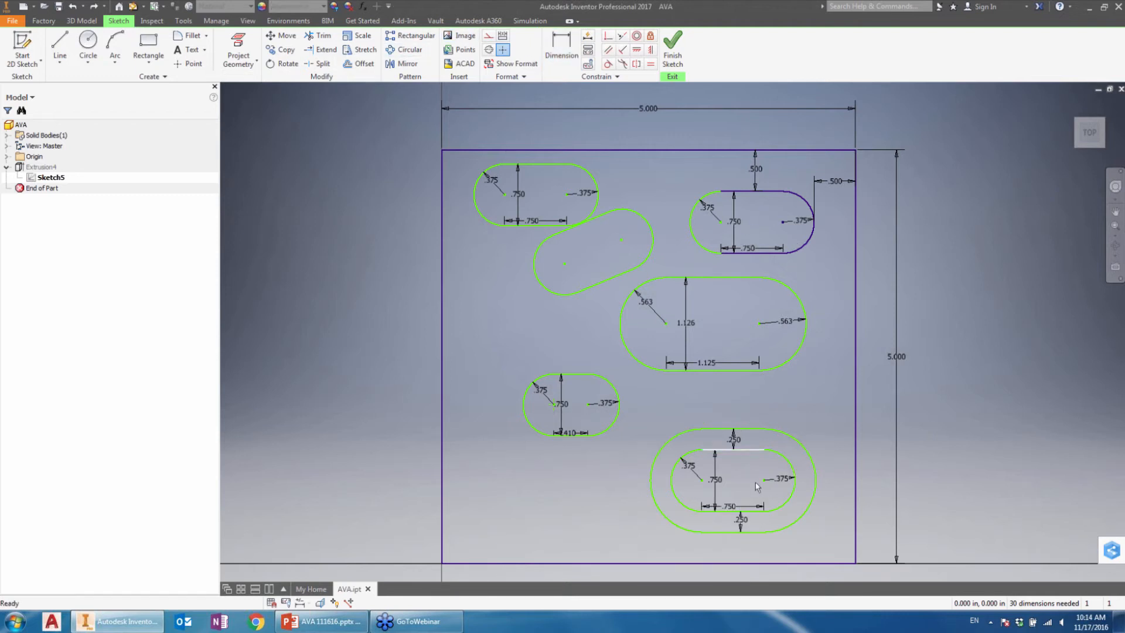
Step: Turn Constrain Offset back on for the Offset command
right_click(747, 402)
left_click(358, 65)
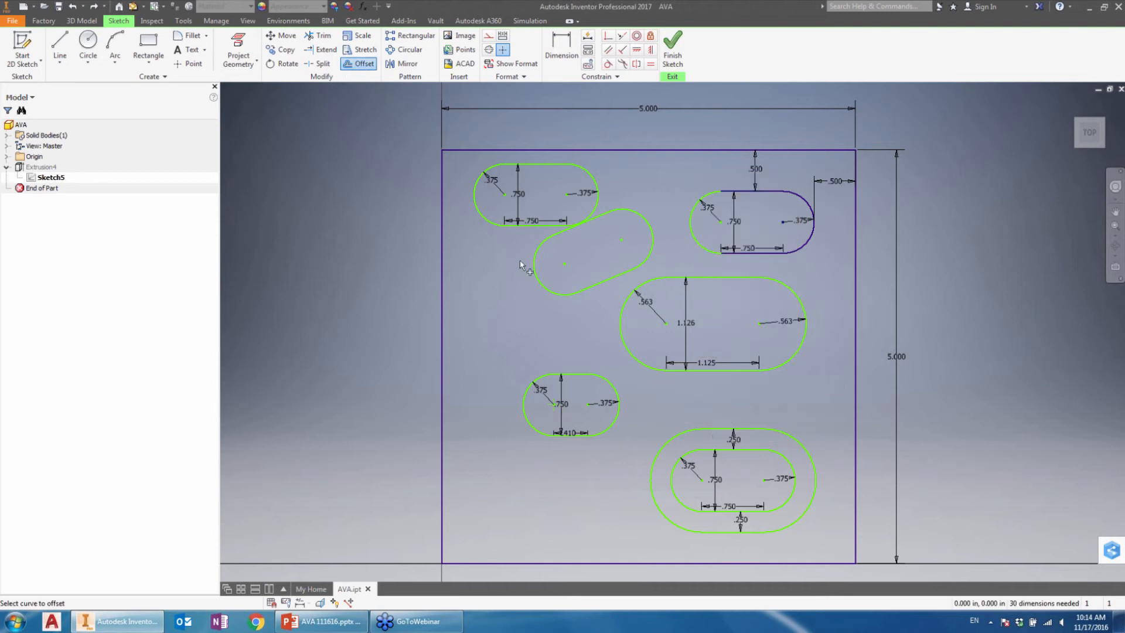
right_click(719, 378)
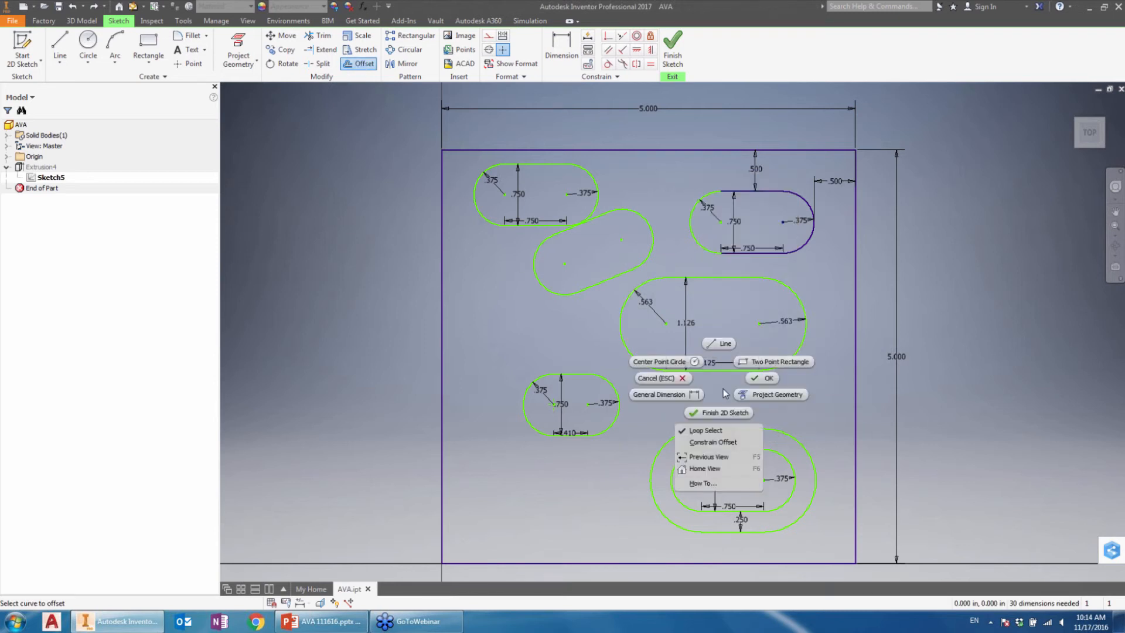
left_click(713, 443)
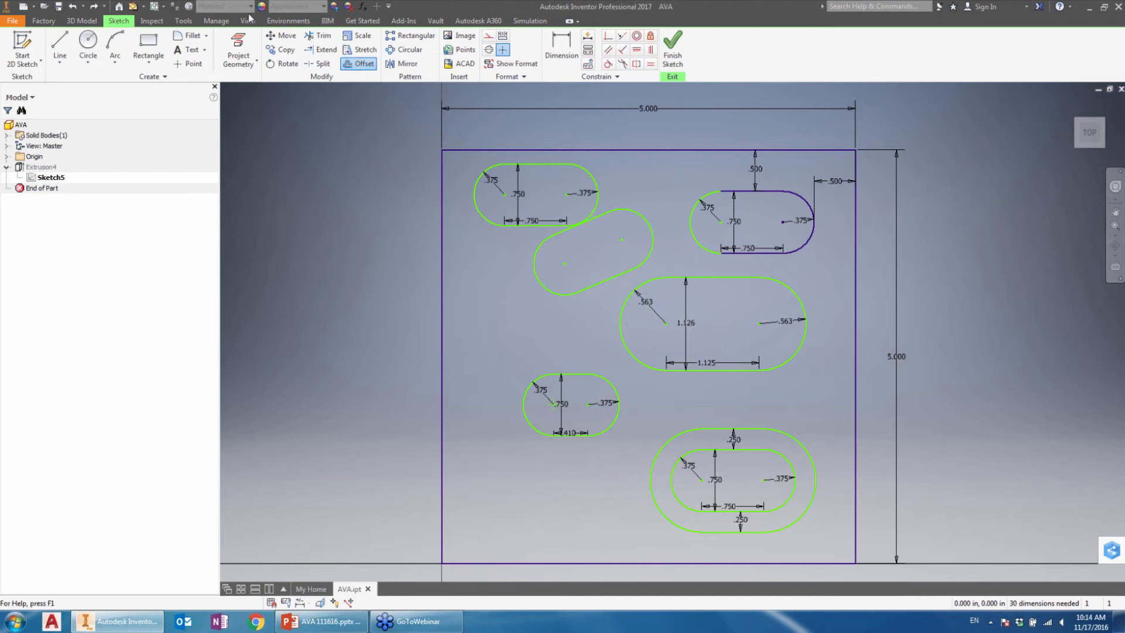
Step: Draw a diagonal line from the lower-right slot's right centre point outward past its offset loop
left_click(60, 47)
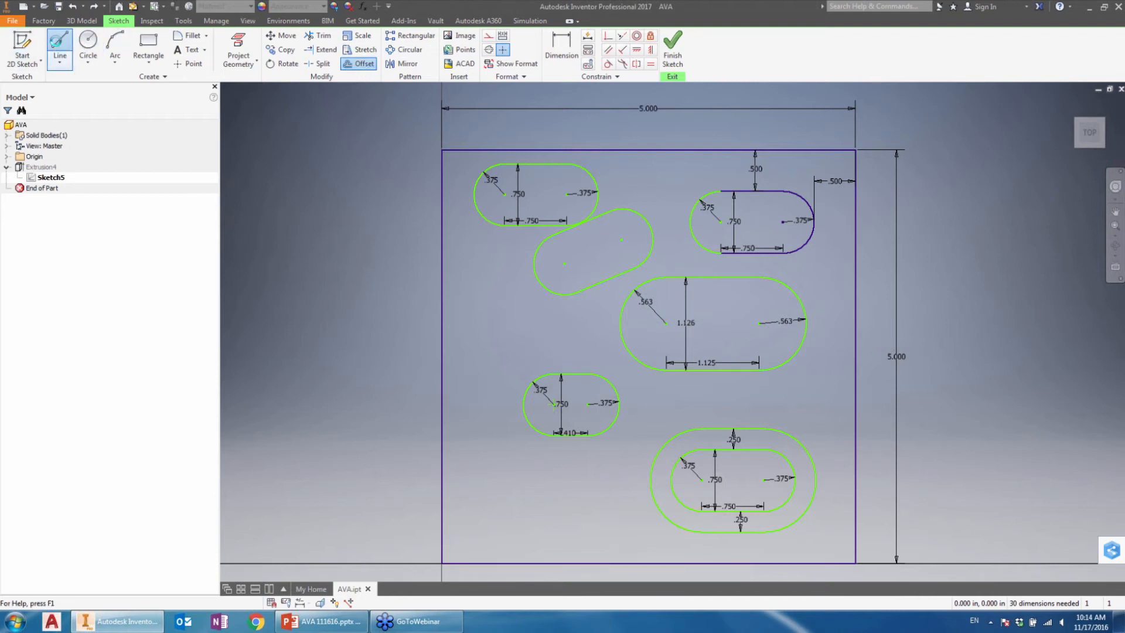
left_click(763, 479)
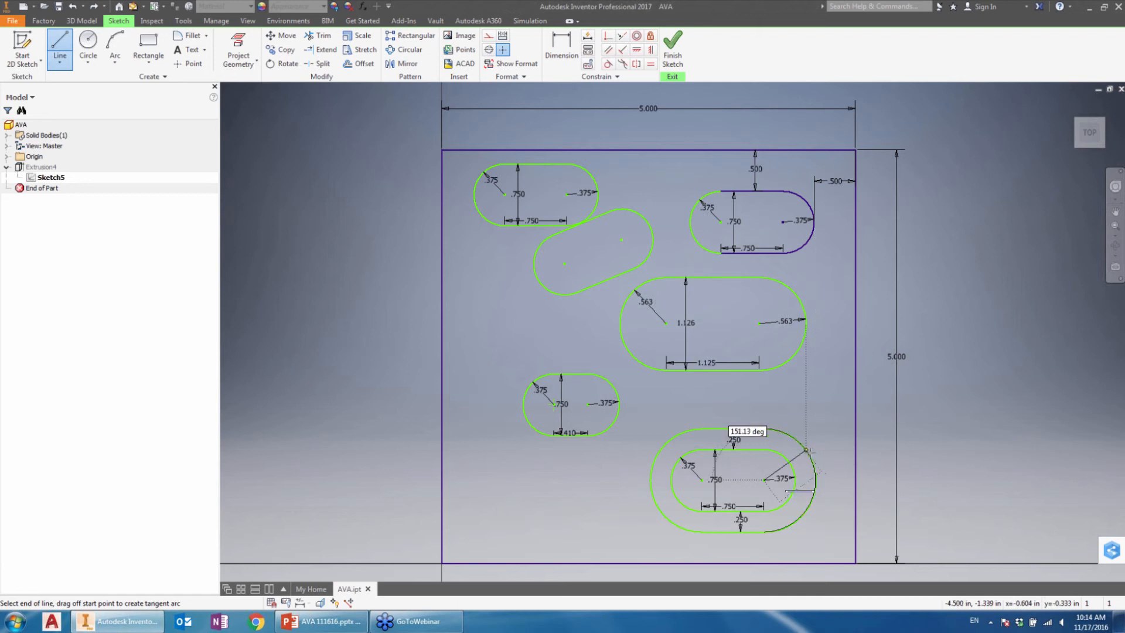
left_click(833, 436)
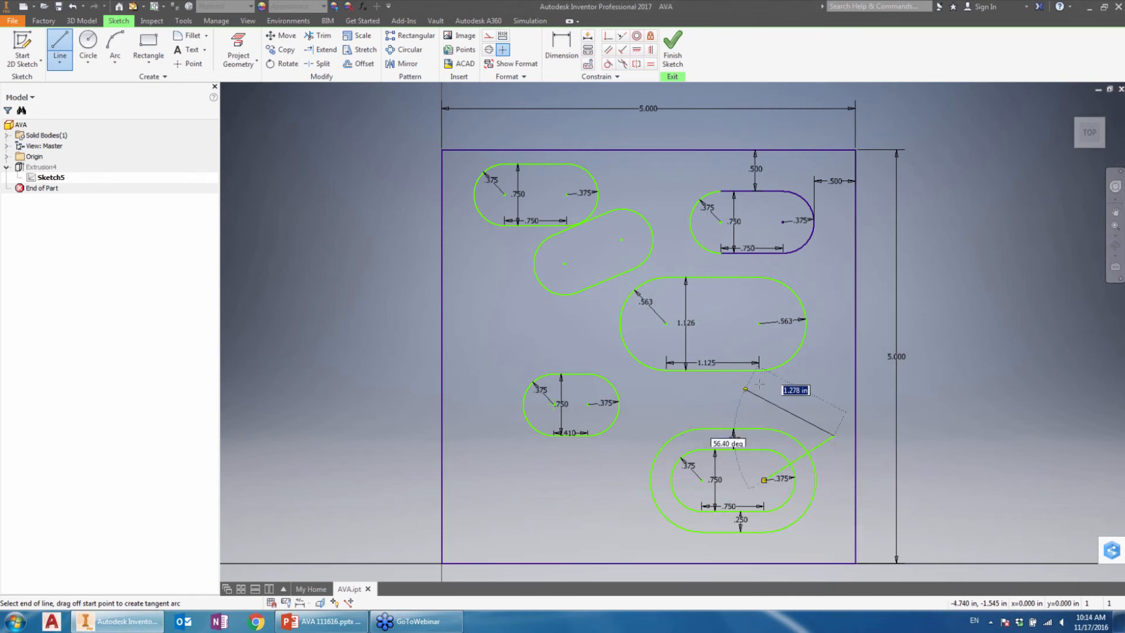
right_click(798, 367)
left_click(844, 368)
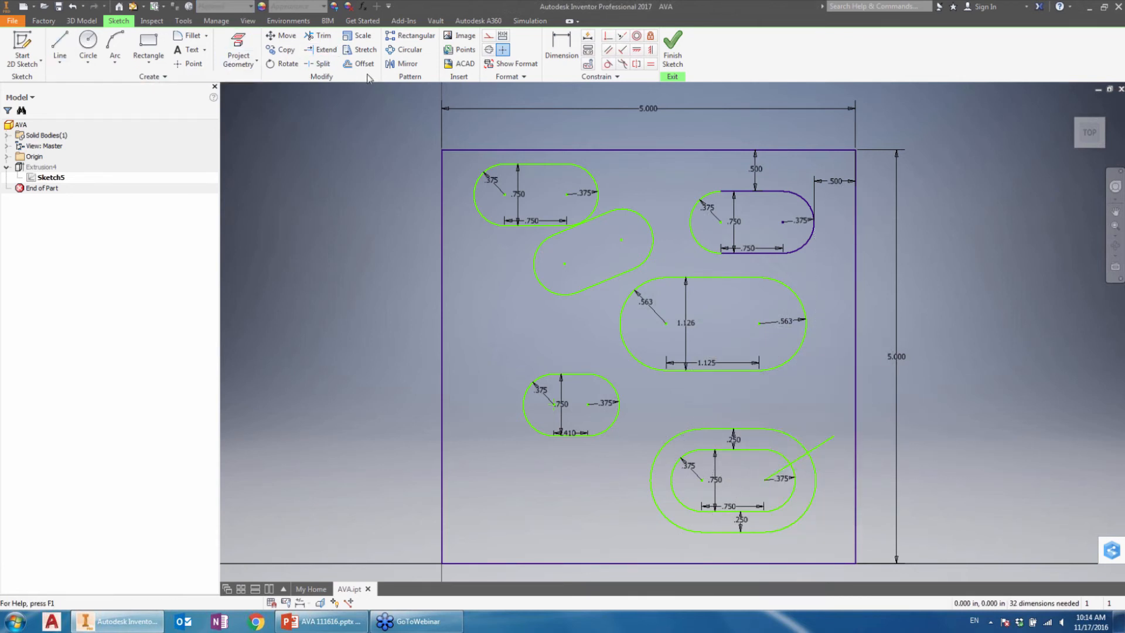
Step: Split the offset loop's right arc, the diagonal line and the lower-right slot's right arc where they cross
left_click(319, 64)
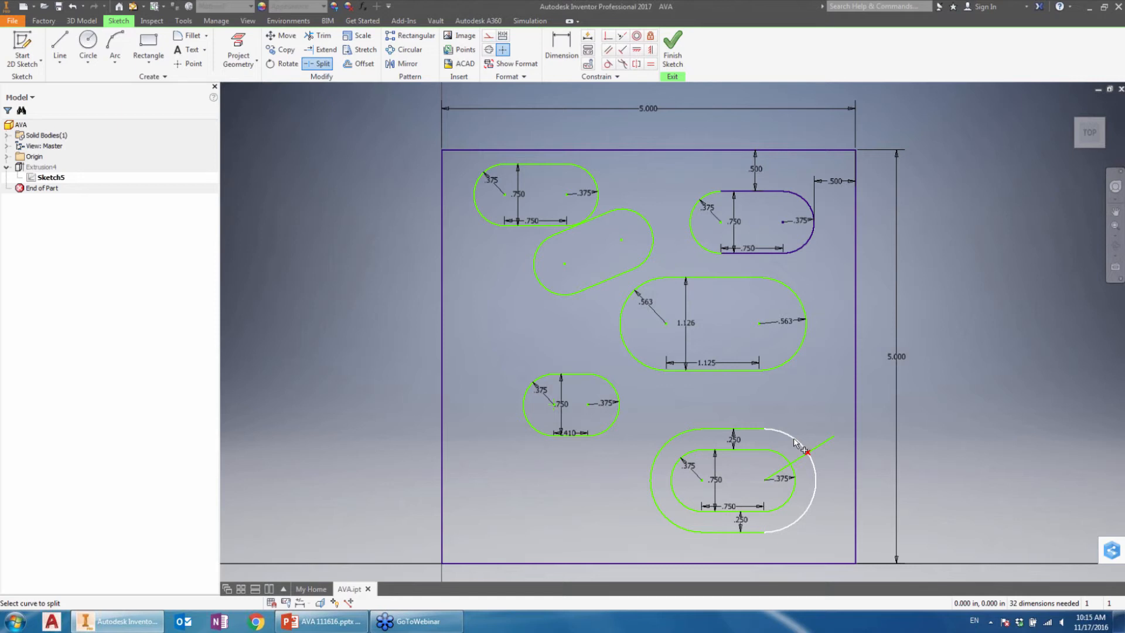
left_click(813, 473)
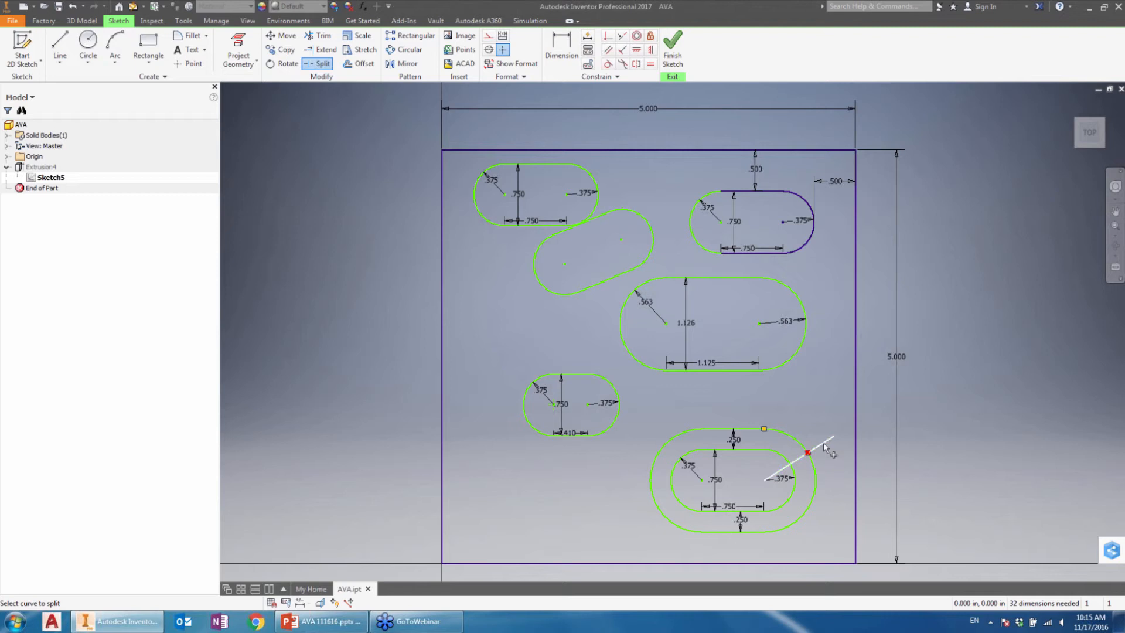
left_click(824, 444)
left_click(791, 473)
right_click(649, 247)
left_click(660, 194)
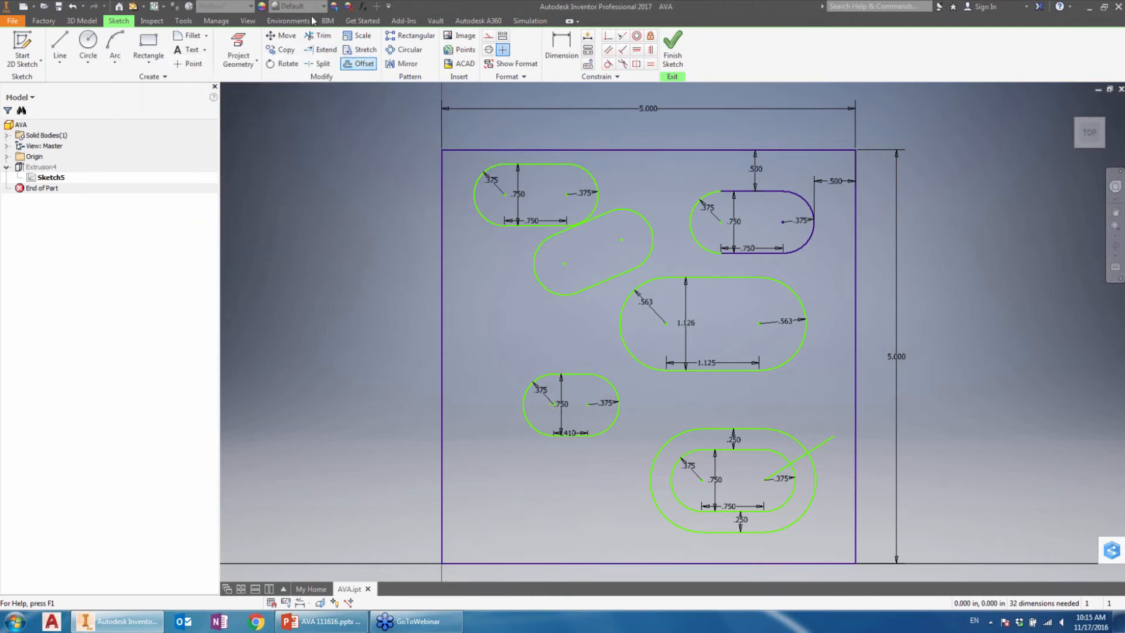
Step: Extend the diagonal line in both directions to the plate's right and lower edges
left_click(322, 49)
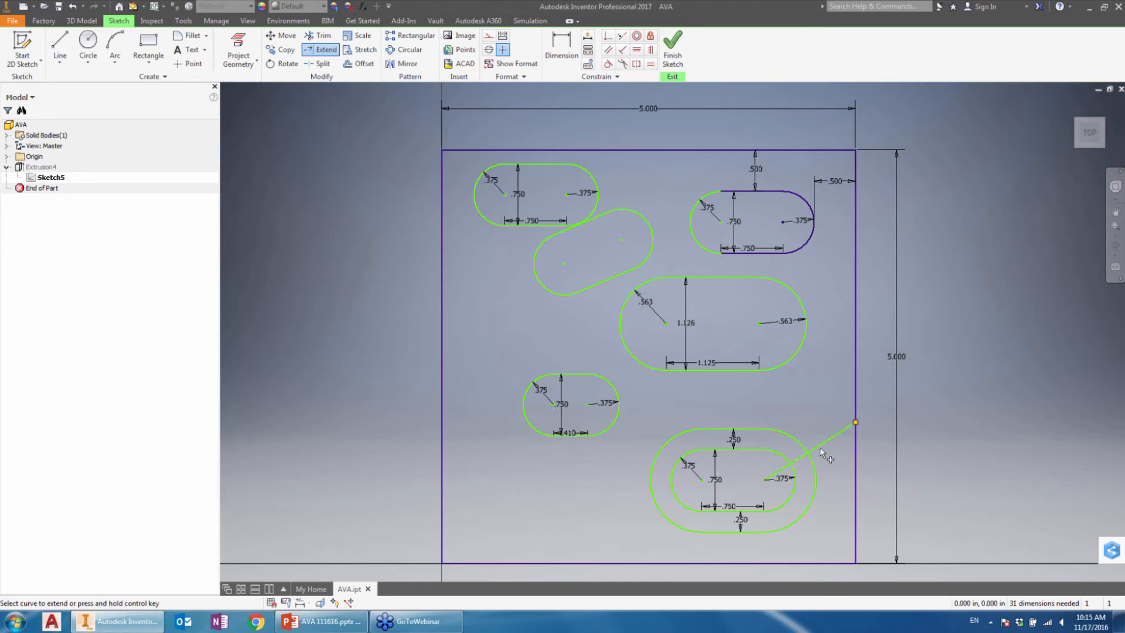
left_click(807, 460)
left_click(737, 499)
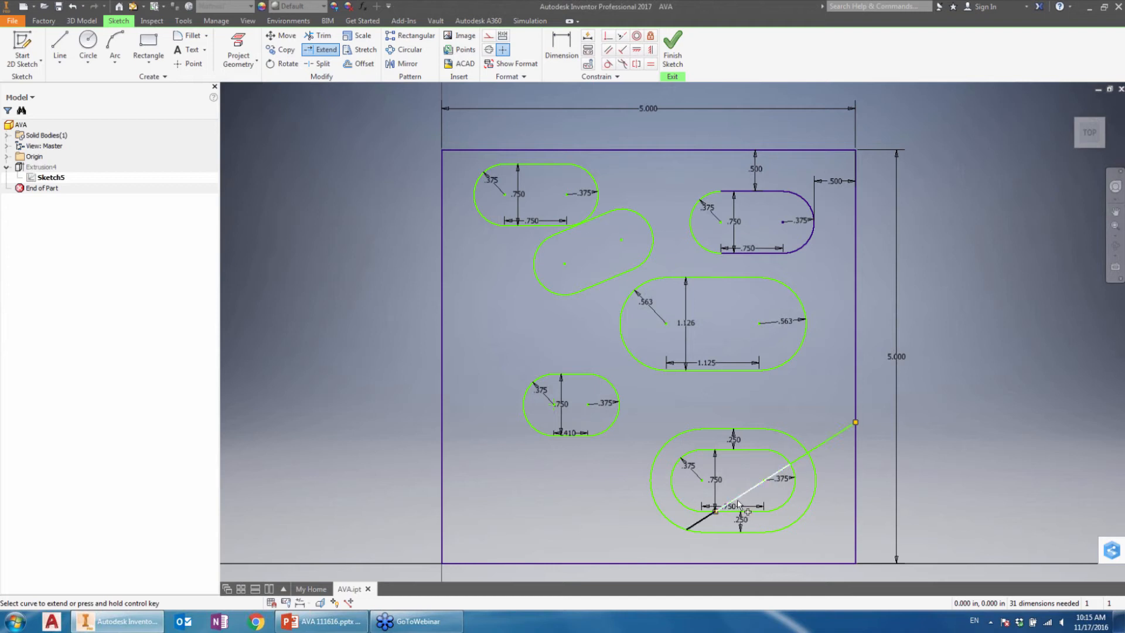
left_click(700, 528)
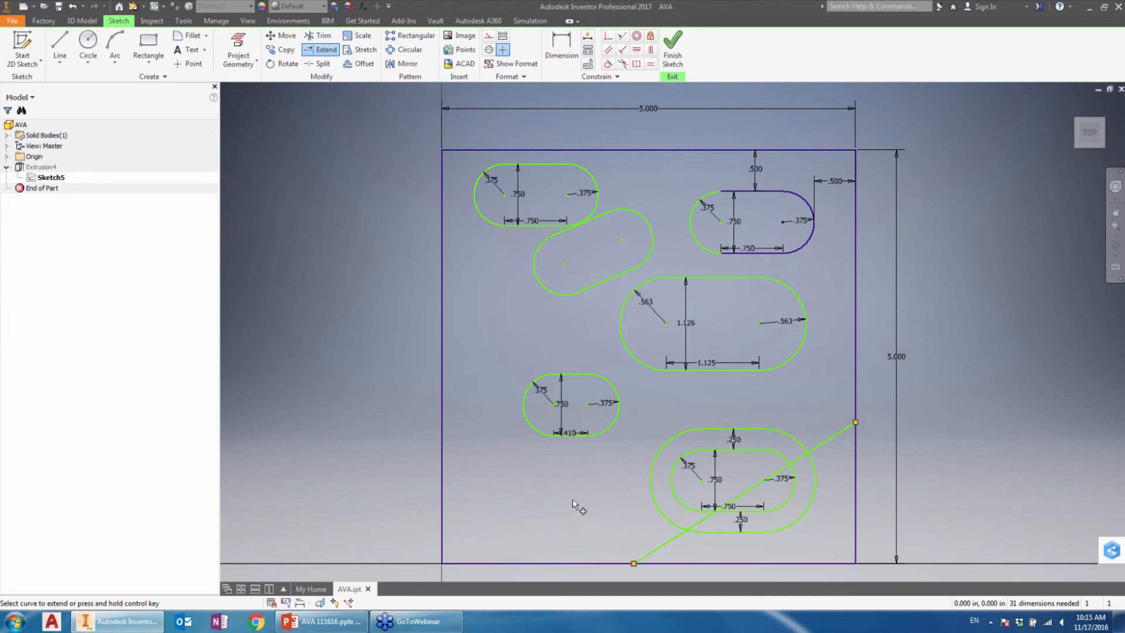
Step: Extend the offset loop's left arc to the diagonal line and on around until it closes the circle
left_click(664, 447)
left_click(753, 480)
right_click(494, 324)
left_click(555, 322)
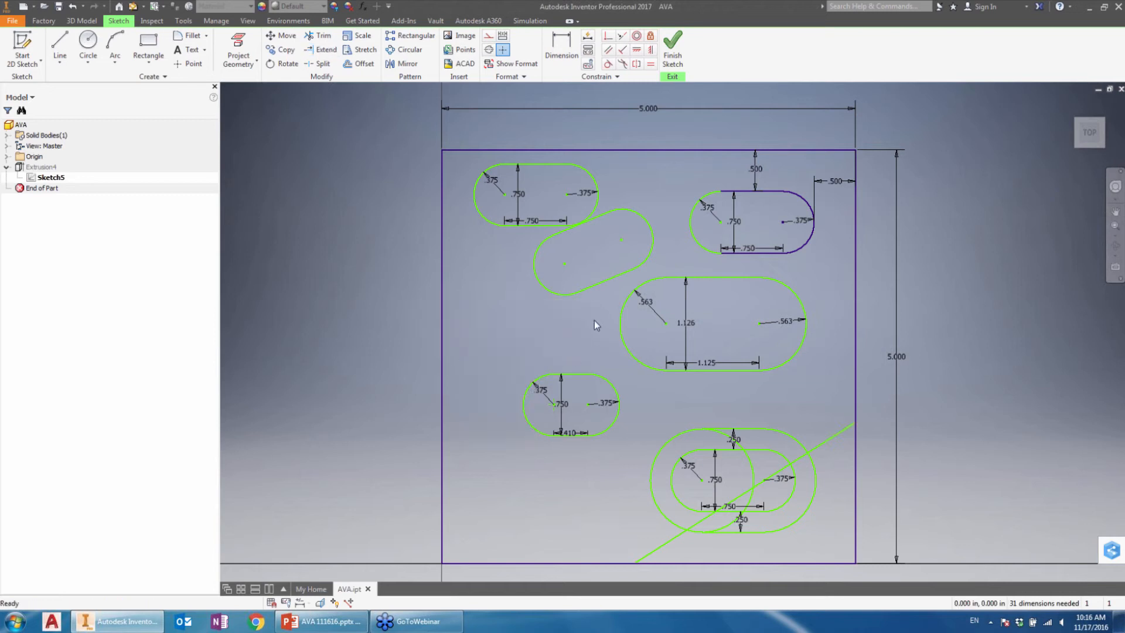
Step: Trim the diagonal line's end outside the offset loop and the extended arc's portion below the line
key("x")
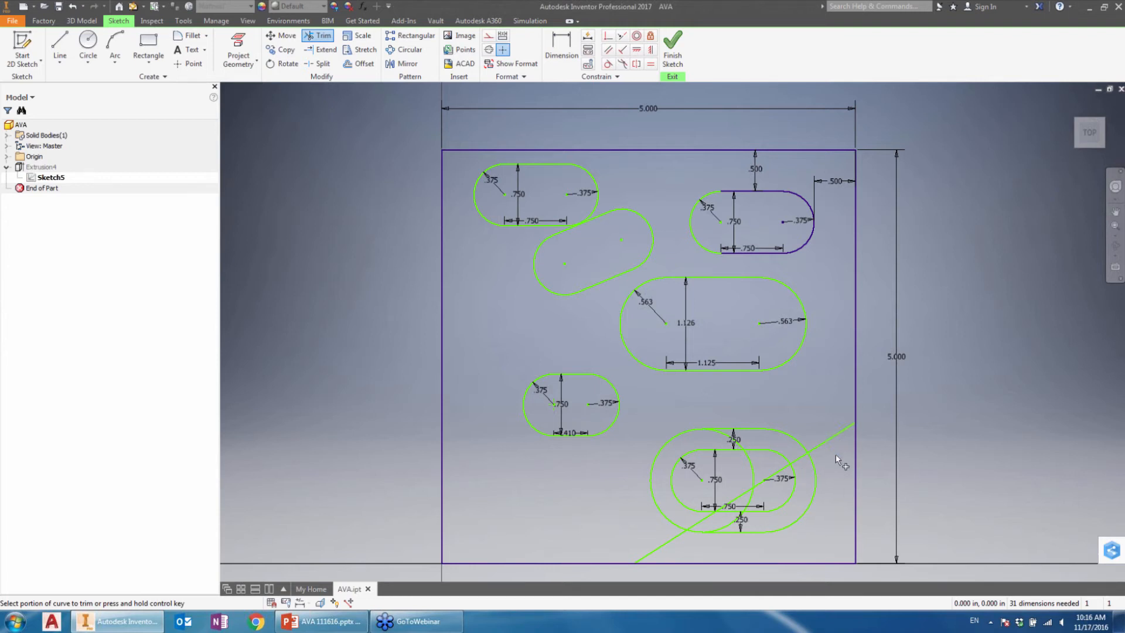
left_click(821, 440)
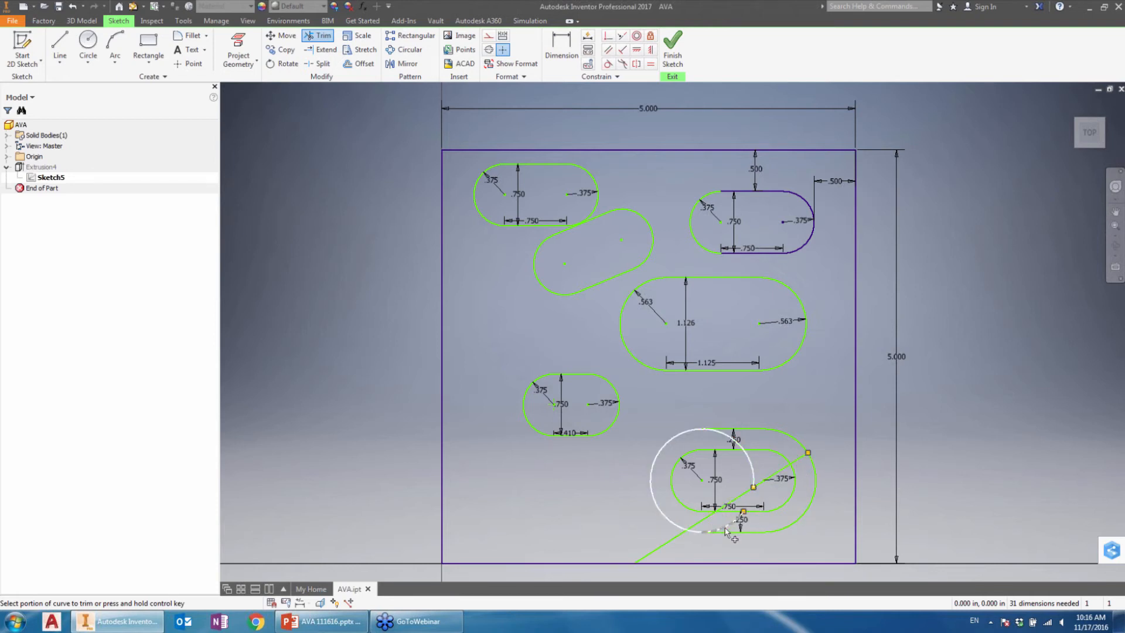
left_click(741, 514)
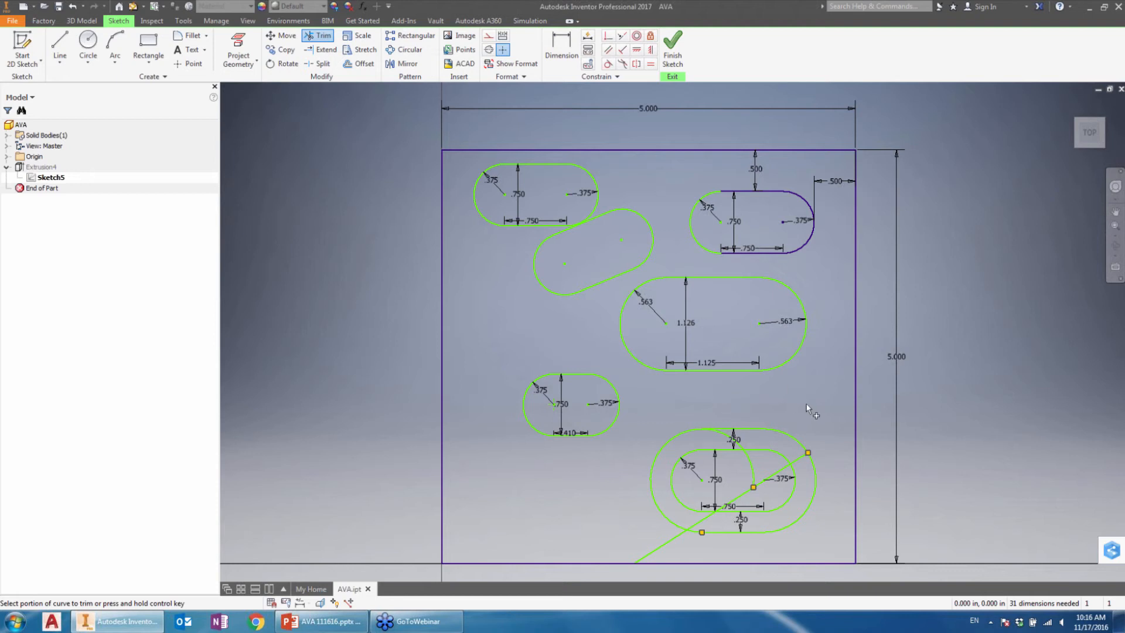
Step: Trim several arc and diagonal-line segments inside the lower-right offset loop with one freehand sweep across them
left_click_drag(813, 405, 790, 409)
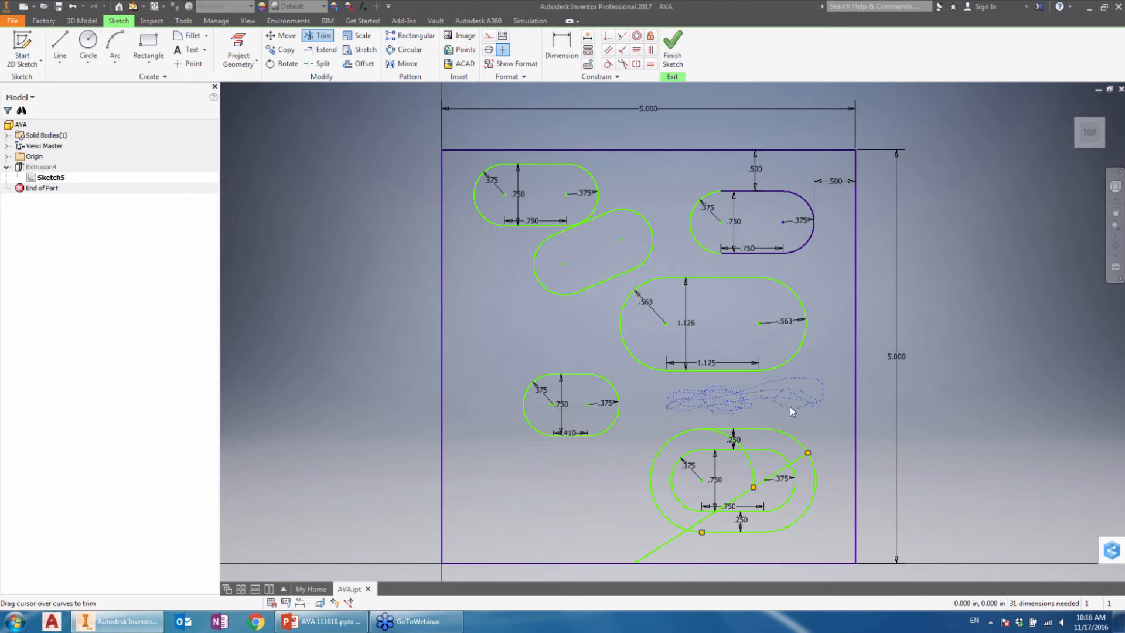
left_click_drag(790, 406, 793, 405)
mouse_move(767, 442)
left_mouse_down()
mouse_move(687, 444)
mouse_move(669, 462)
mouse_move(663, 477)
mouse_move(701, 536)
left_mouse_up()
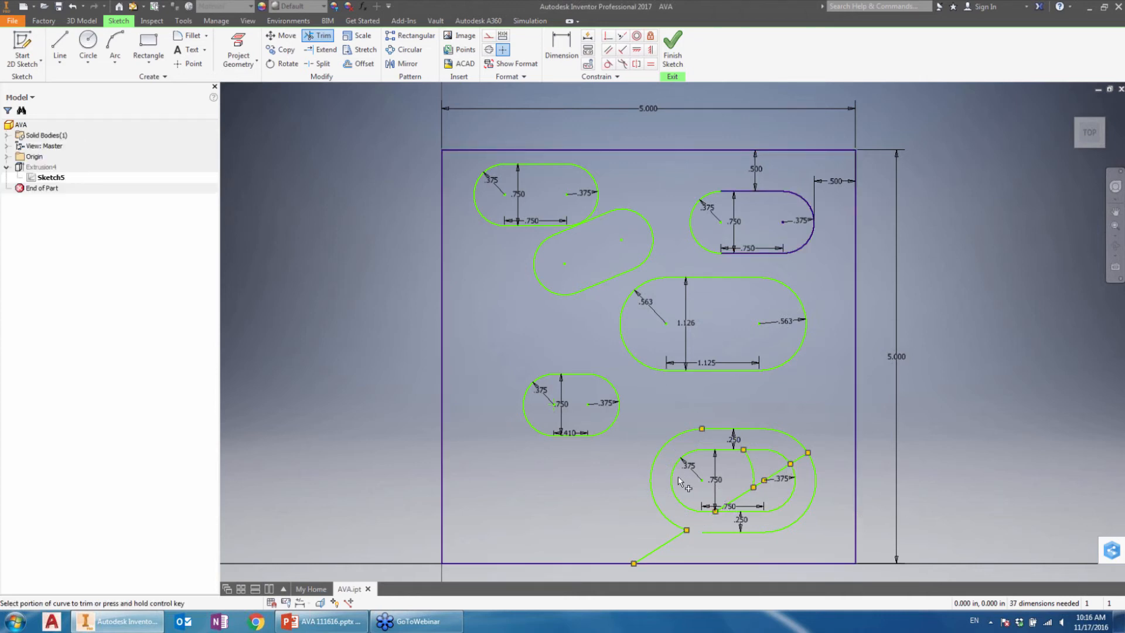
Step: Try to extend the curves of the lower-right slot and its offset loop with a freehand sweep across them
left_click(321, 53)
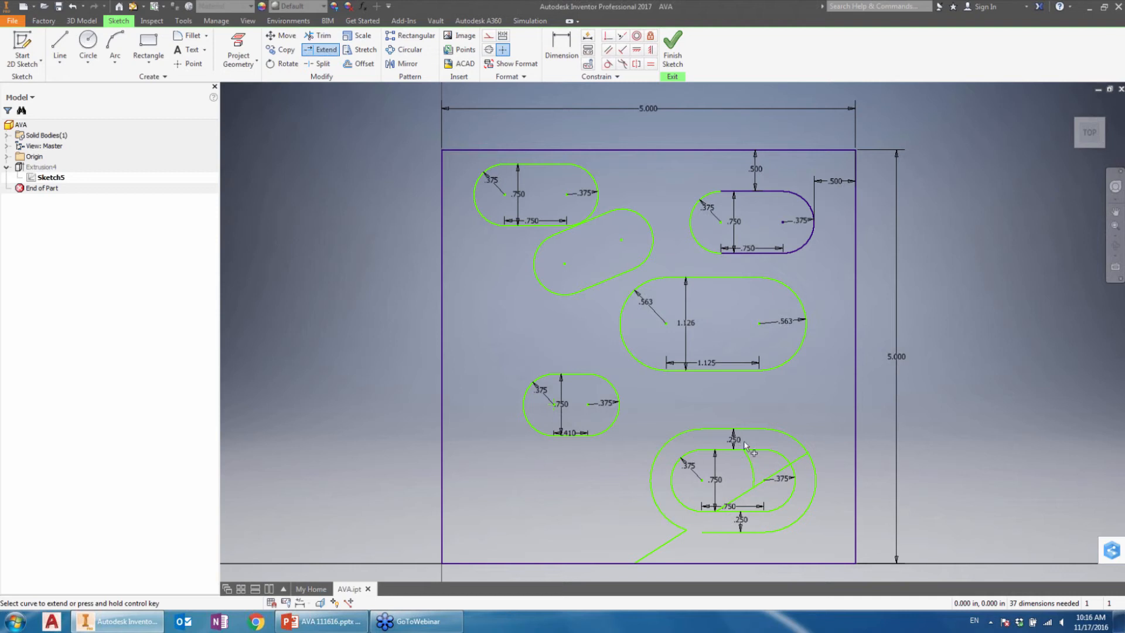
left_click_drag(759, 467, 729, 469)
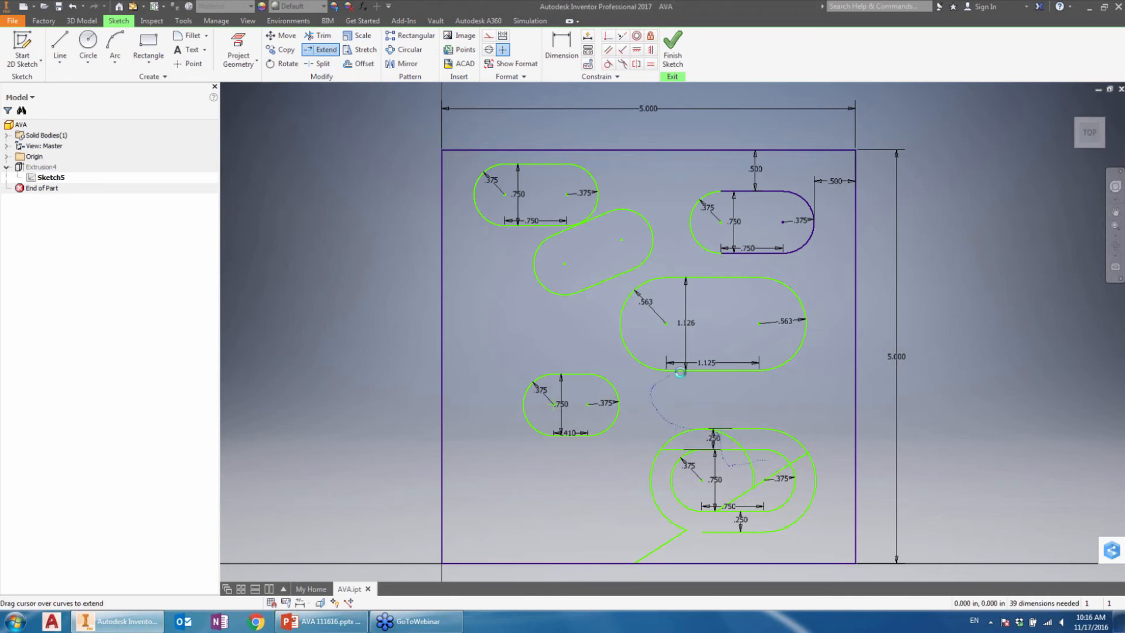
left_click_drag(679, 373, 681, 374)
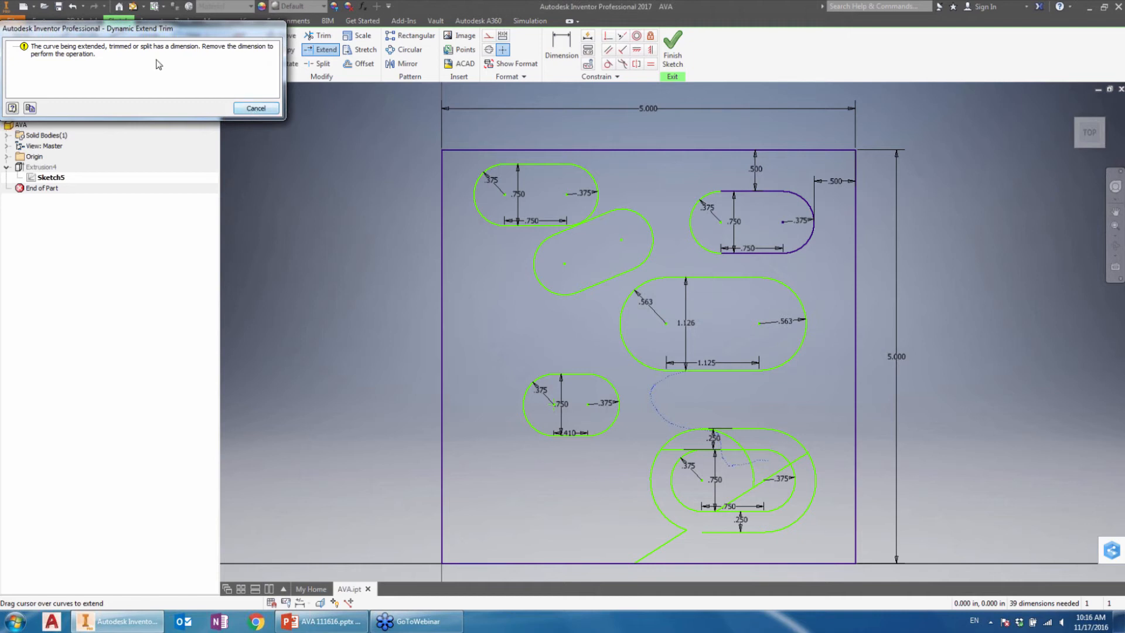
left_click(253, 113)
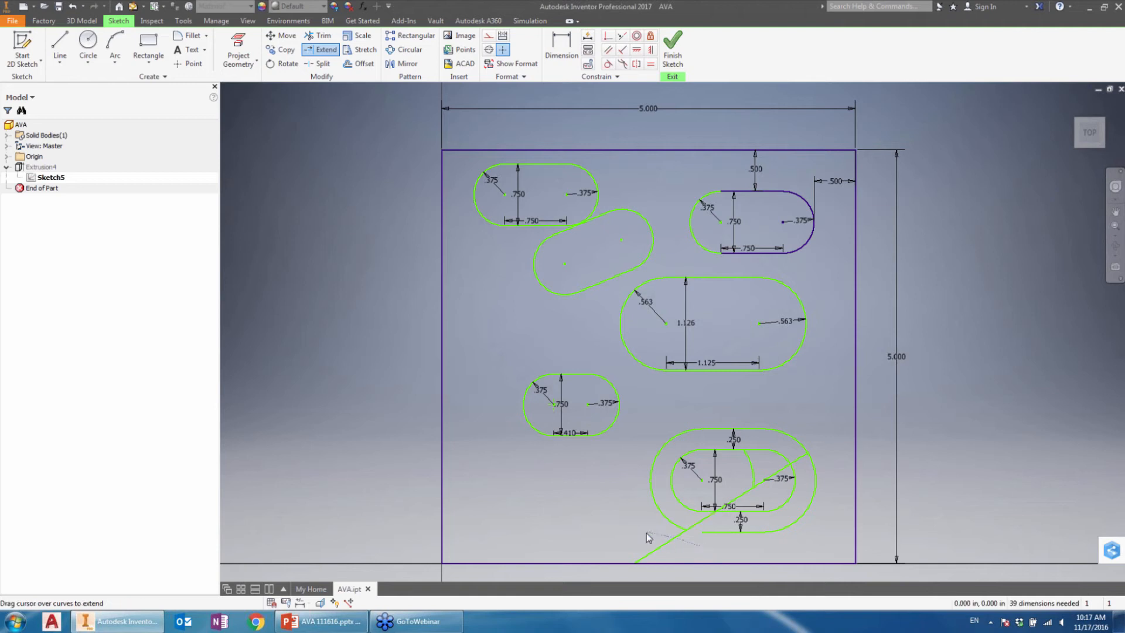
Step: Extend the diagonal line and arc remnants across the gaps around the lower-right slot, and finish the sketch
left_click(662, 545)
mouse_move(719, 542)
left_mouse_down()
mouse_move(723, 532)
mouse_move(609, 489)
left_mouse_up()
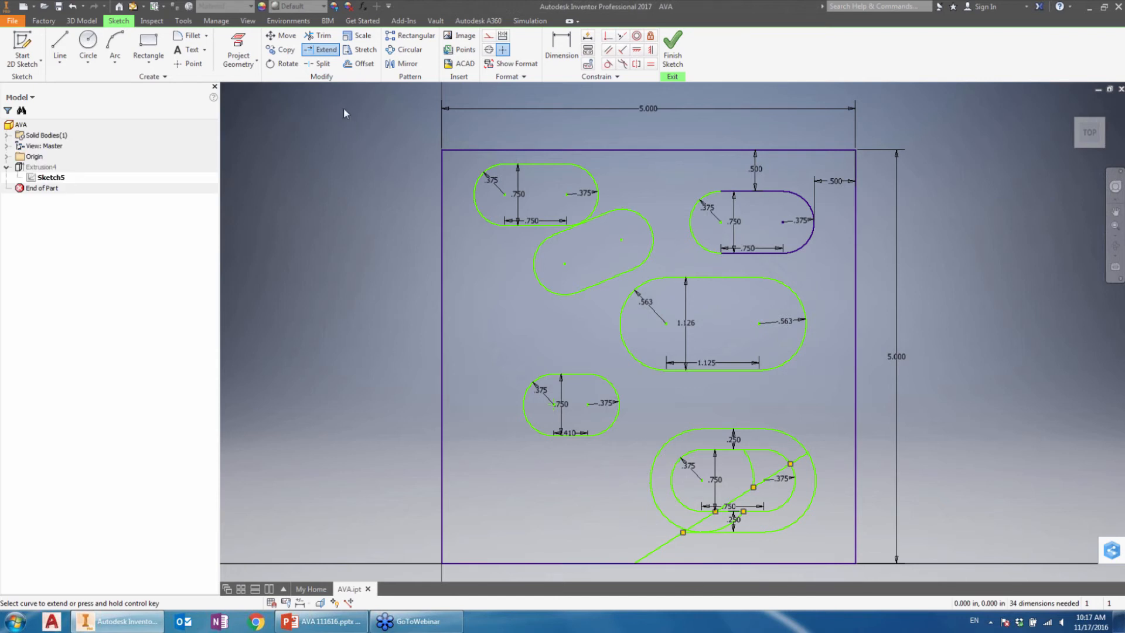
right_click(493, 274)
left_click(542, 272)
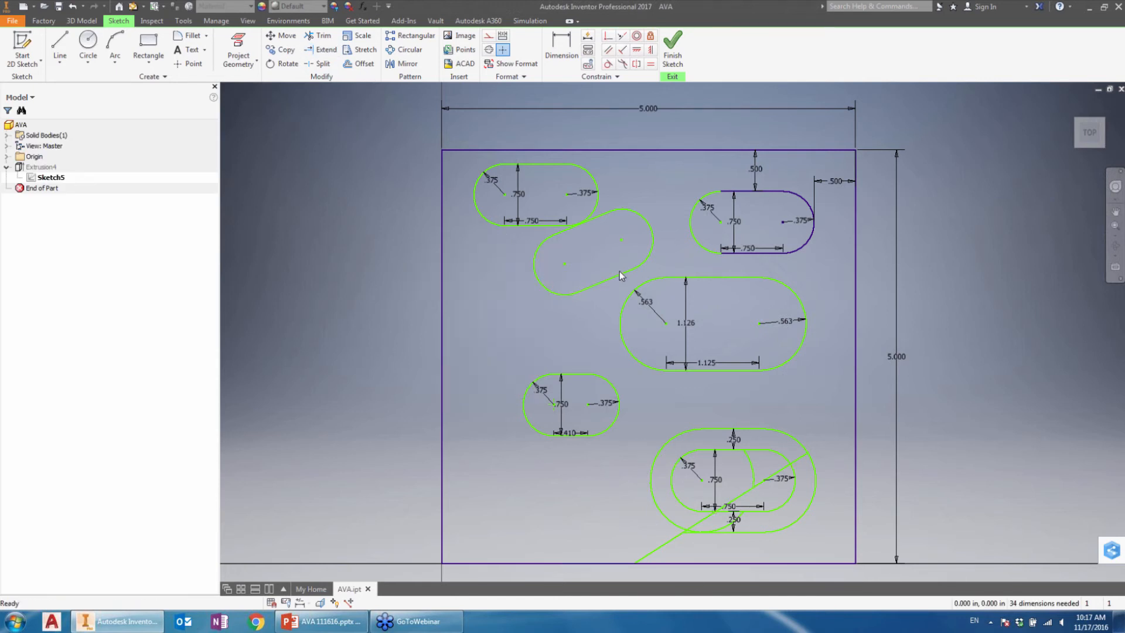
left_click(556, 222)
left_click(673, 47)
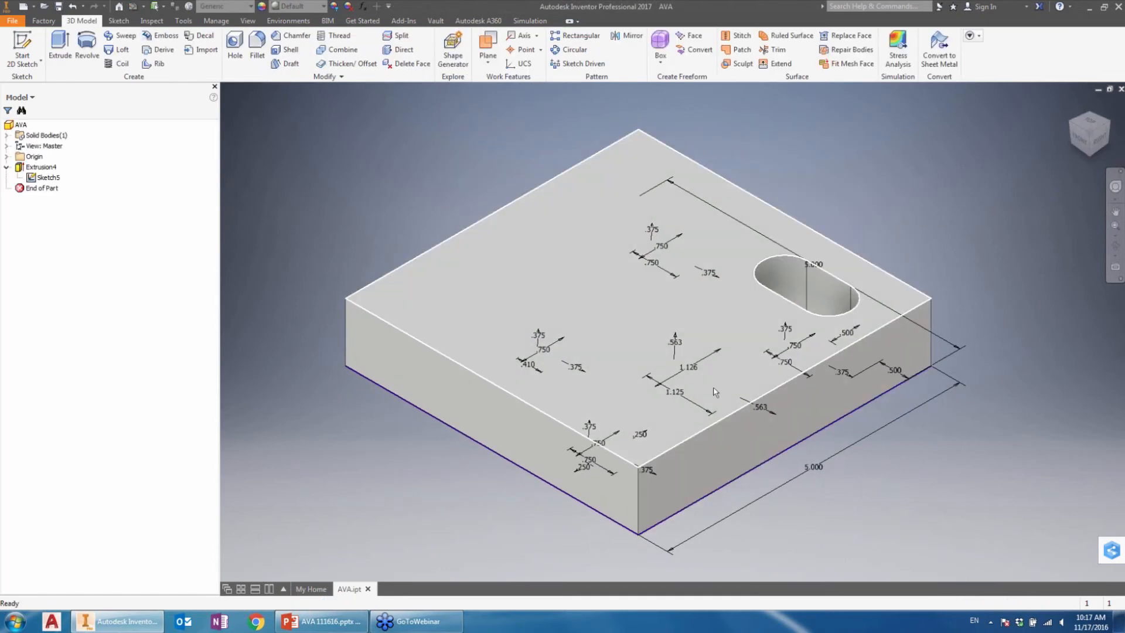
Step: Open Extrusion4 for editing, examine its selected profile regions on the plate's underside, and cancel the edit
left_click(46, 168)
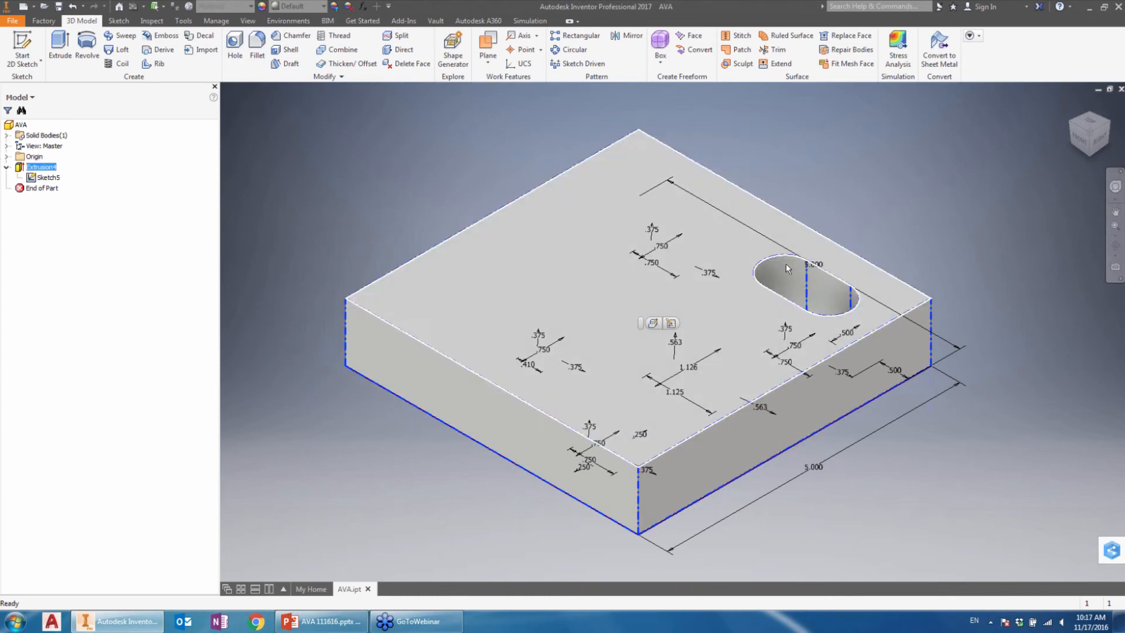
right_click(47, 166)
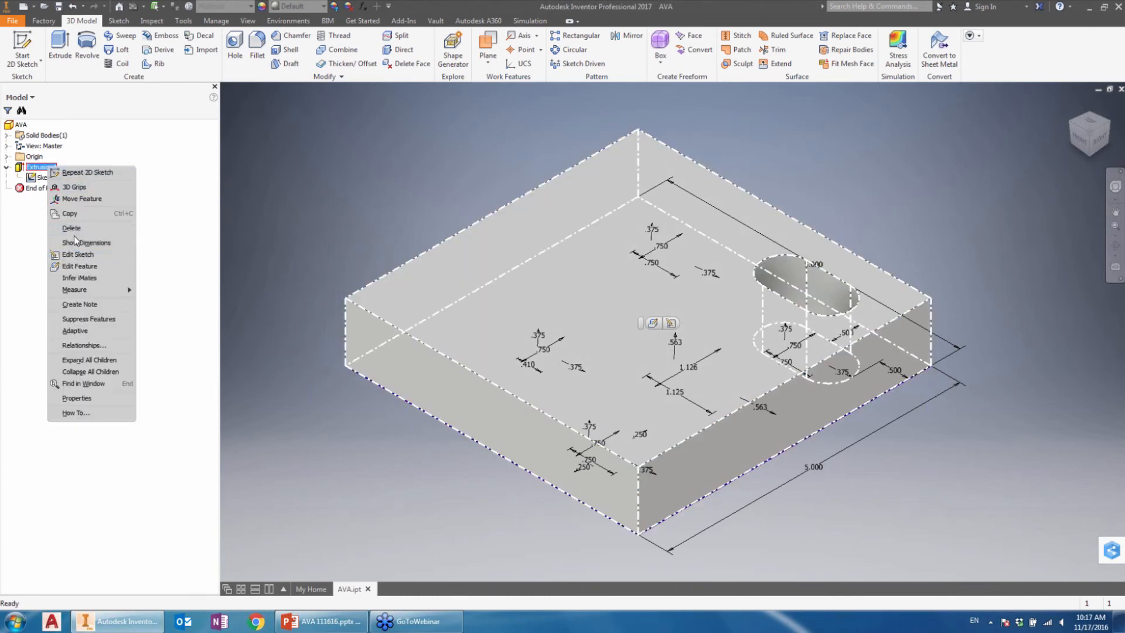
left_click(92, 268)
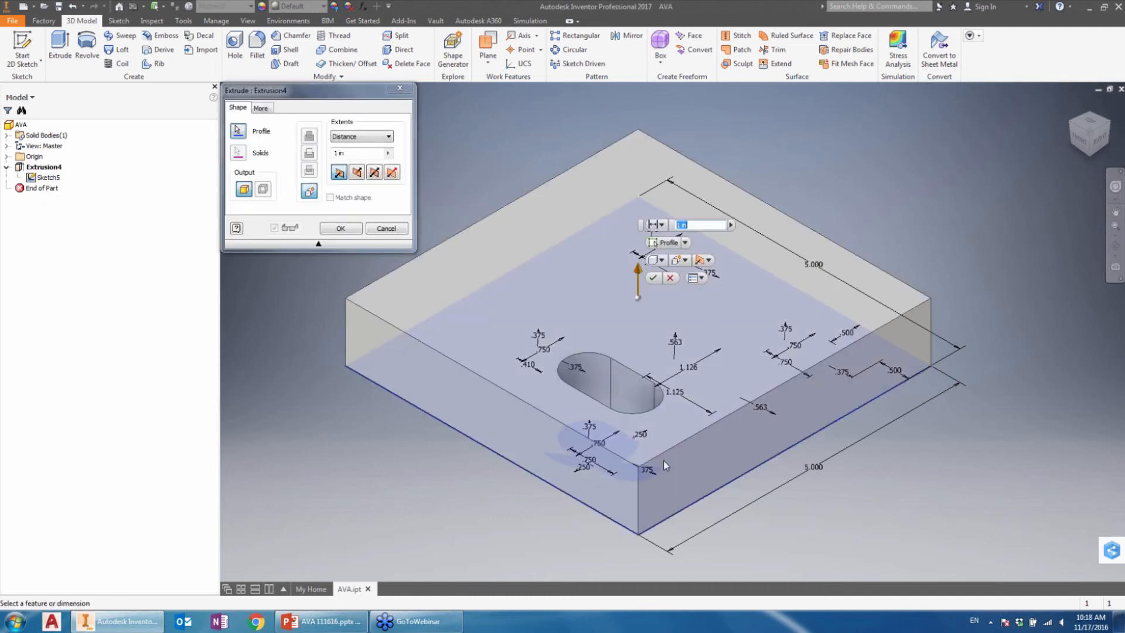
middle_click_drag(790, 488, 789, 379, "shift")
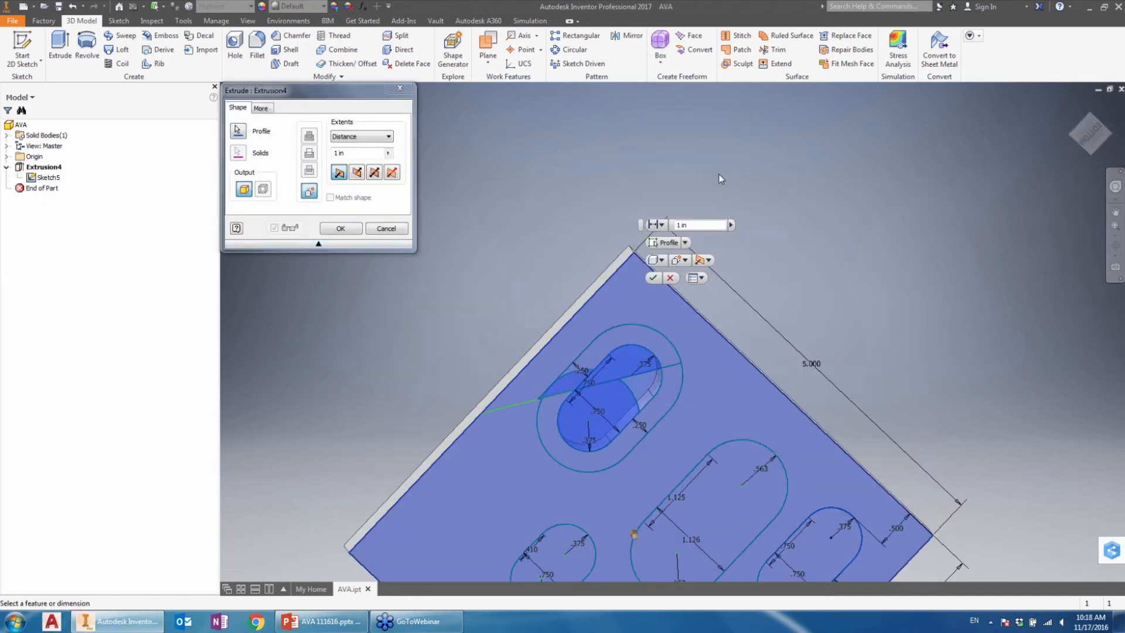
left_click(399, 88)
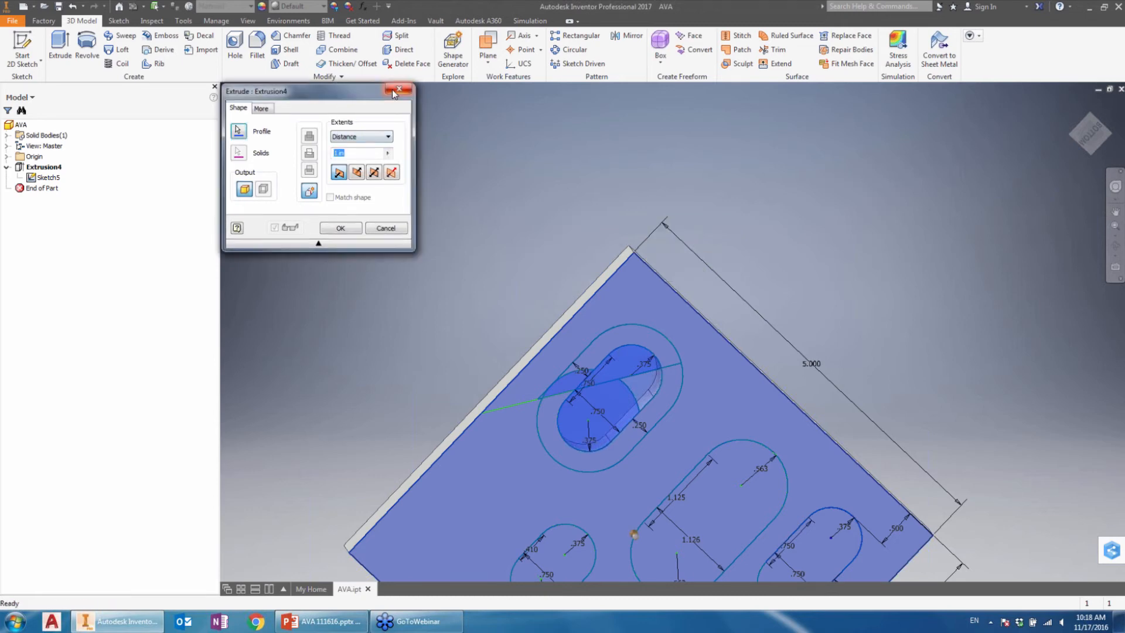
left_click(1071, 105)
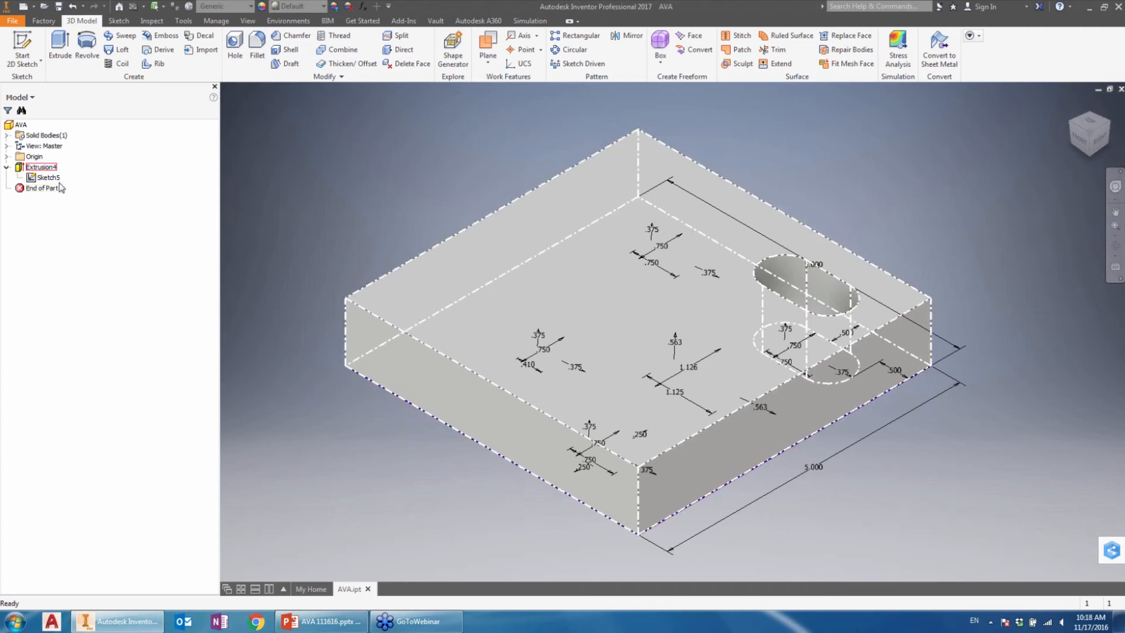
Step: Share Sketch5 from under Extrusion4 so that other features can use it
left_click(52, 178)
right_click(56, 183)
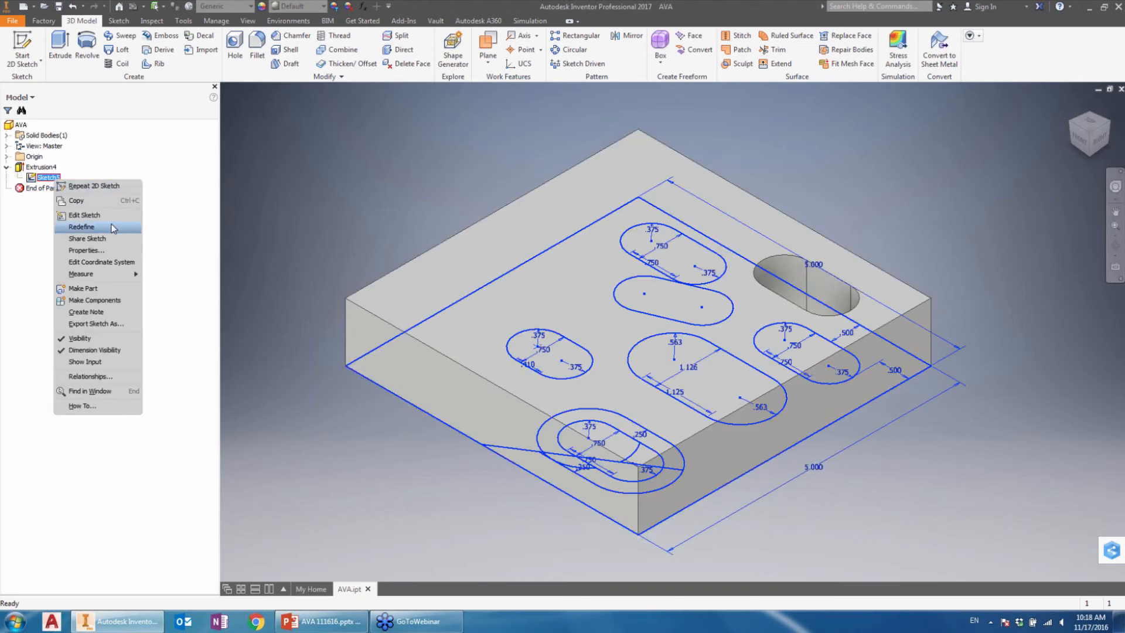
left_click(87, 238)
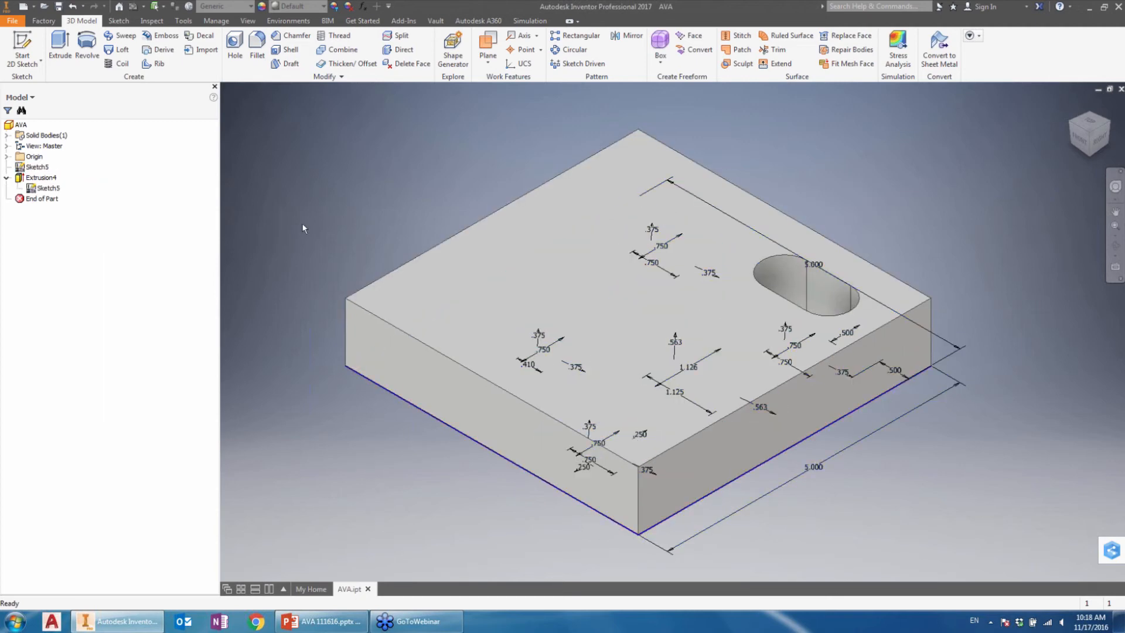
Step: Extrude the large central slot, the angled slot and the small lower slot from shared Sketch5 as a 1 in cut through the plate
left_click(38, 168)
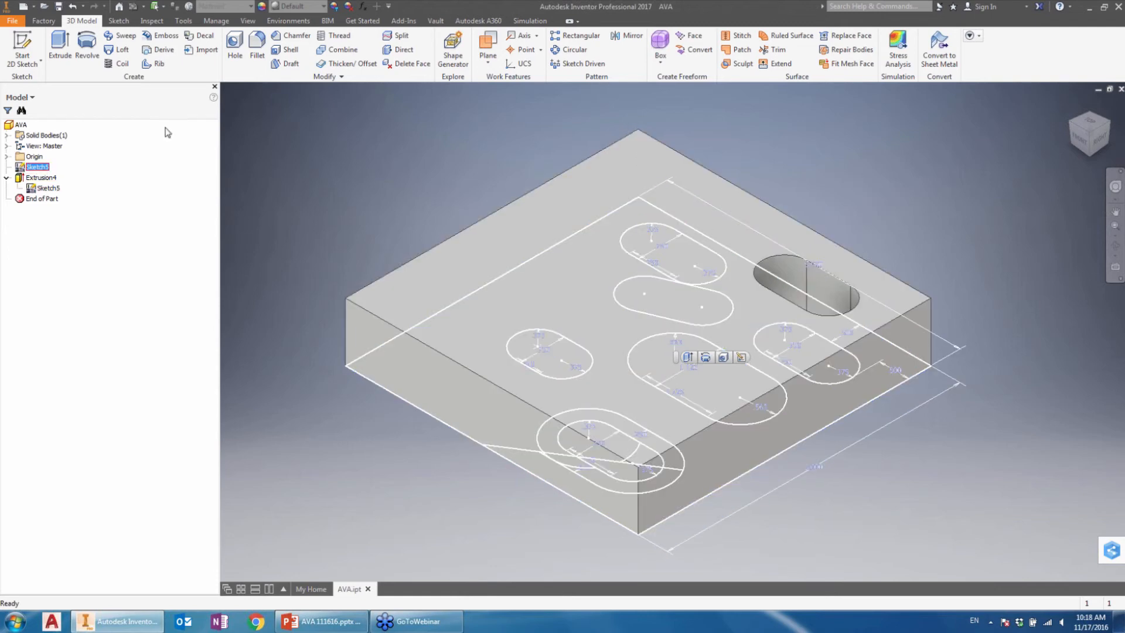
left_click(60, 52)
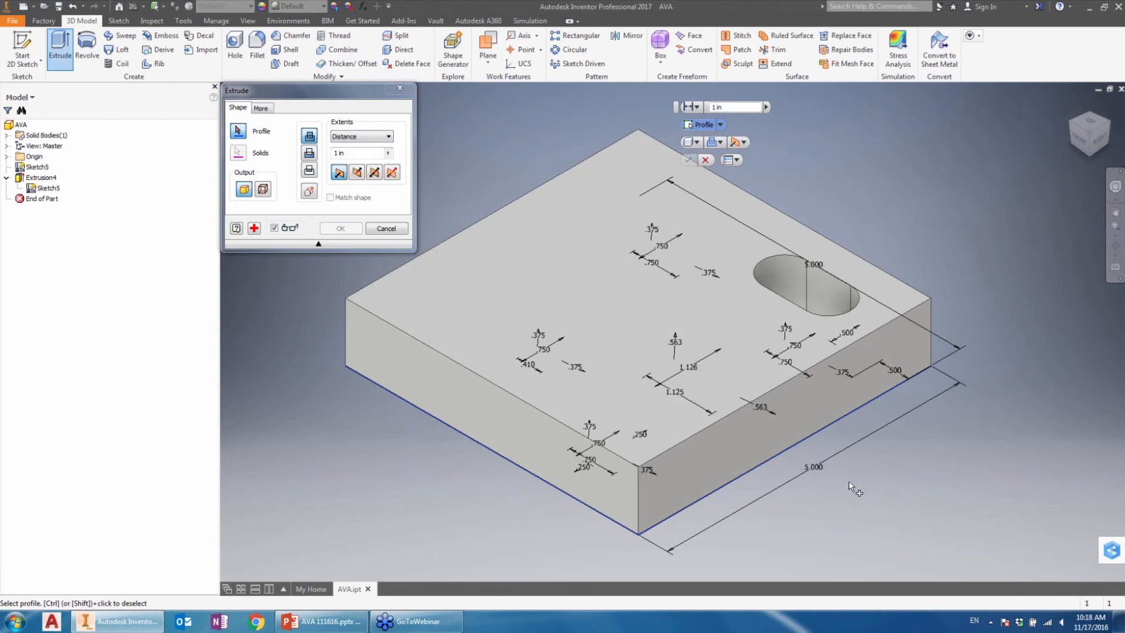
middle_click_drag(847, 488, 788, 334, "shift")
middle_click_drag(782, 398, 761, 369, "shift")
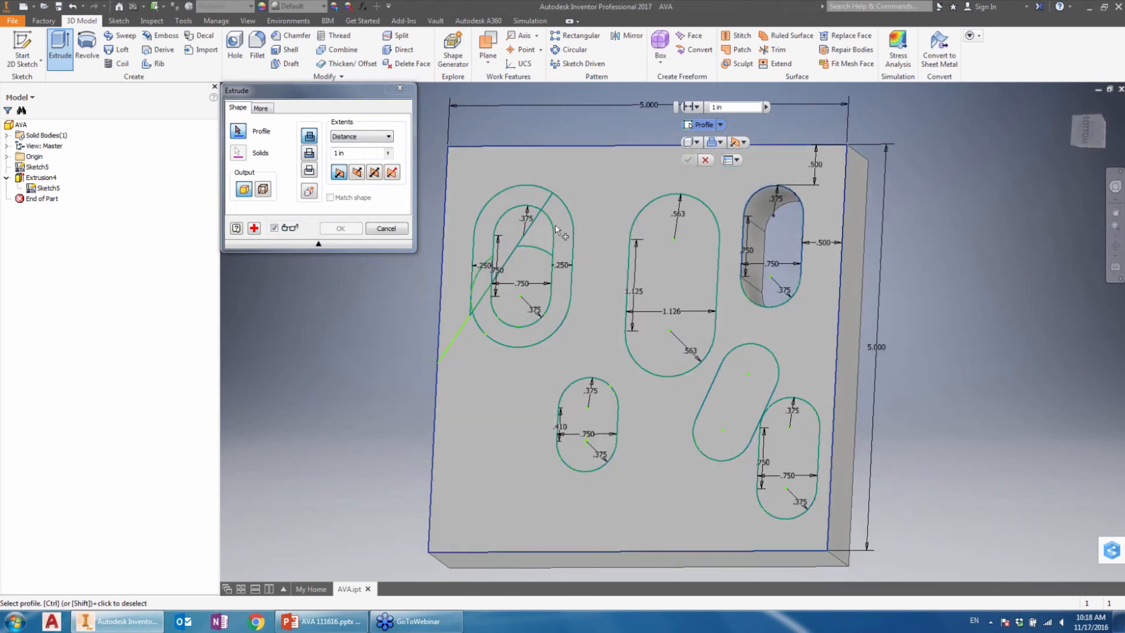
left_click(702, 259)
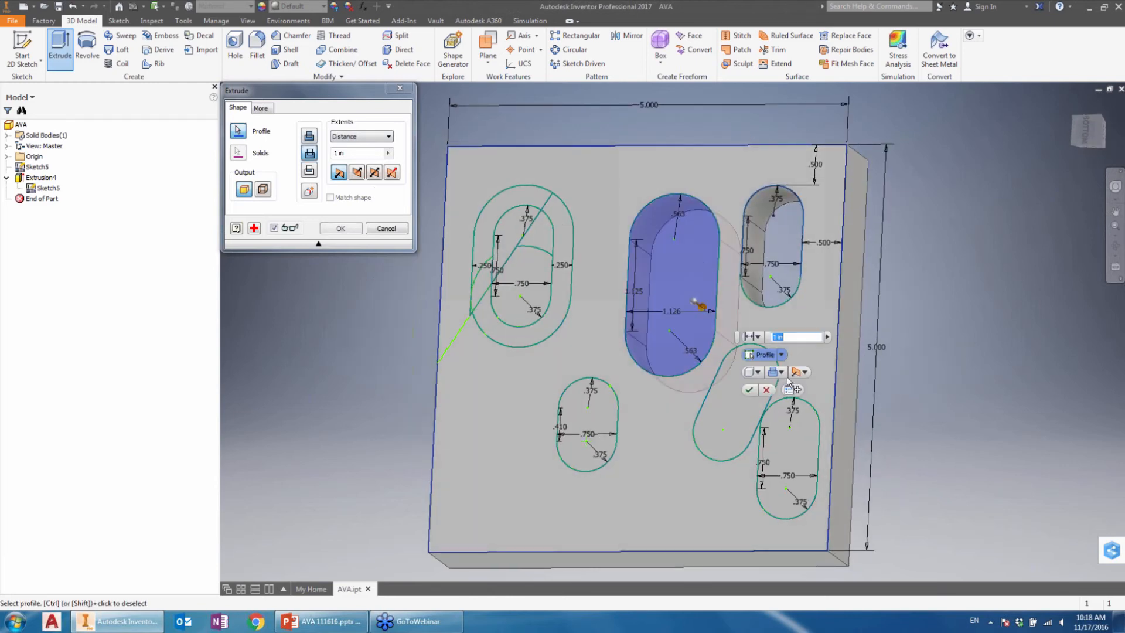
left_click(732, 422)
left_click(612, 421)
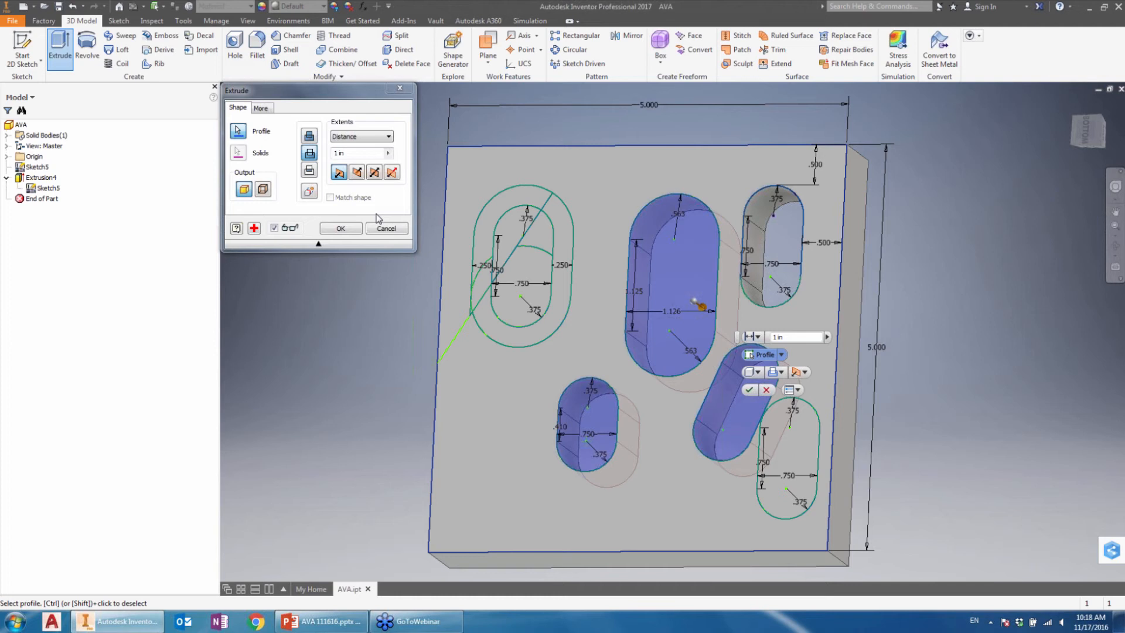
left_click(341, 228)
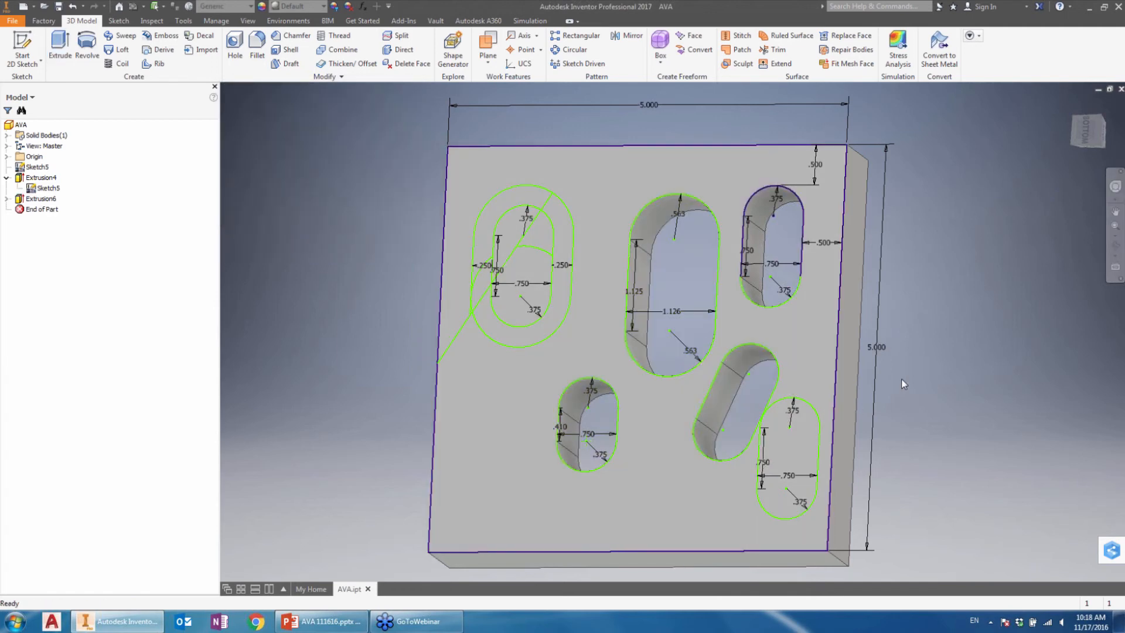
left_click(1070, 104)
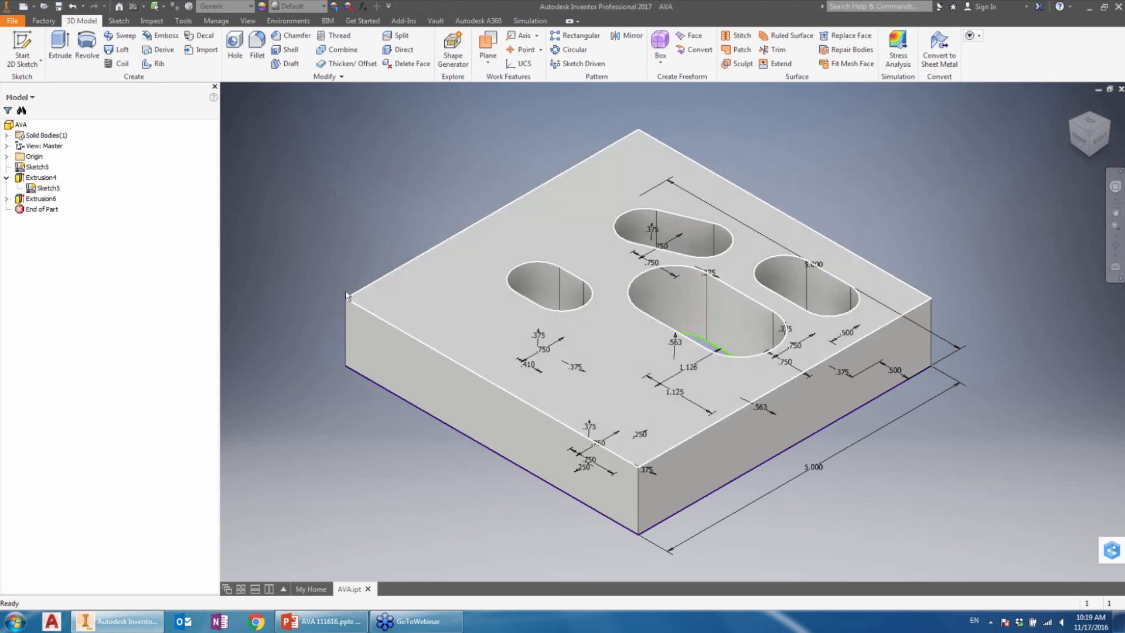
left_click(38, 165)
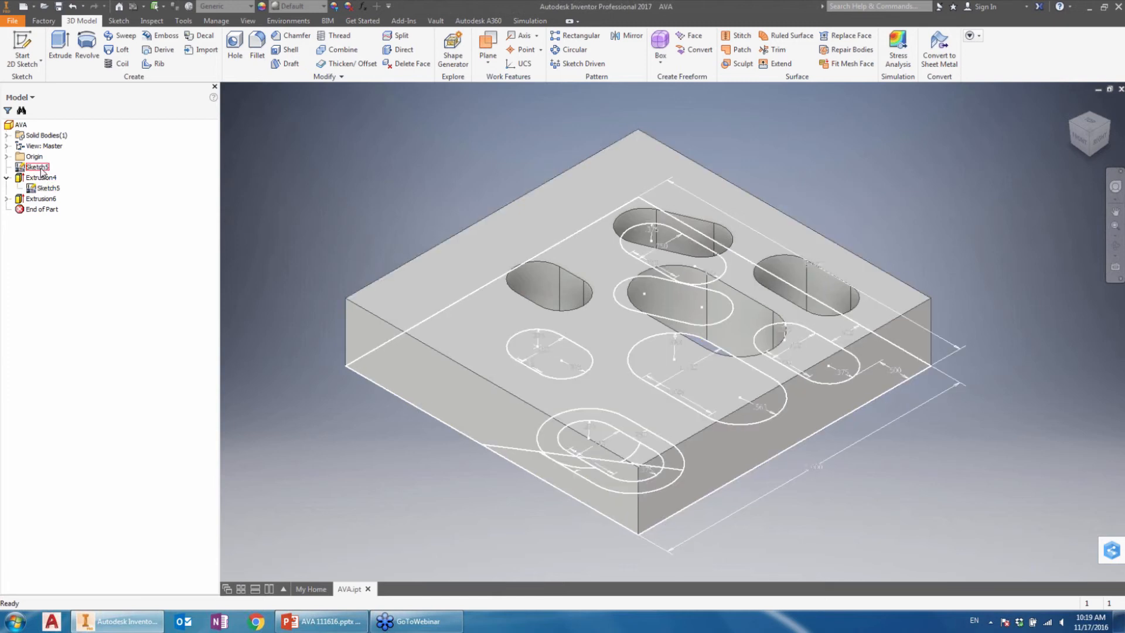
left_click(60, 47)
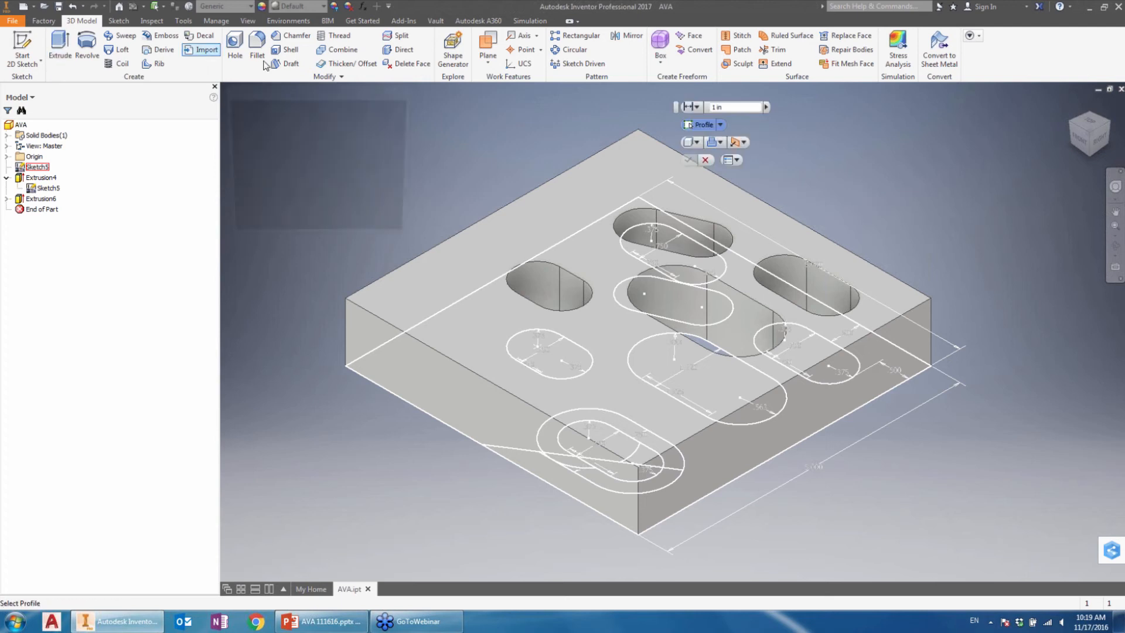
left_click(400, 88)
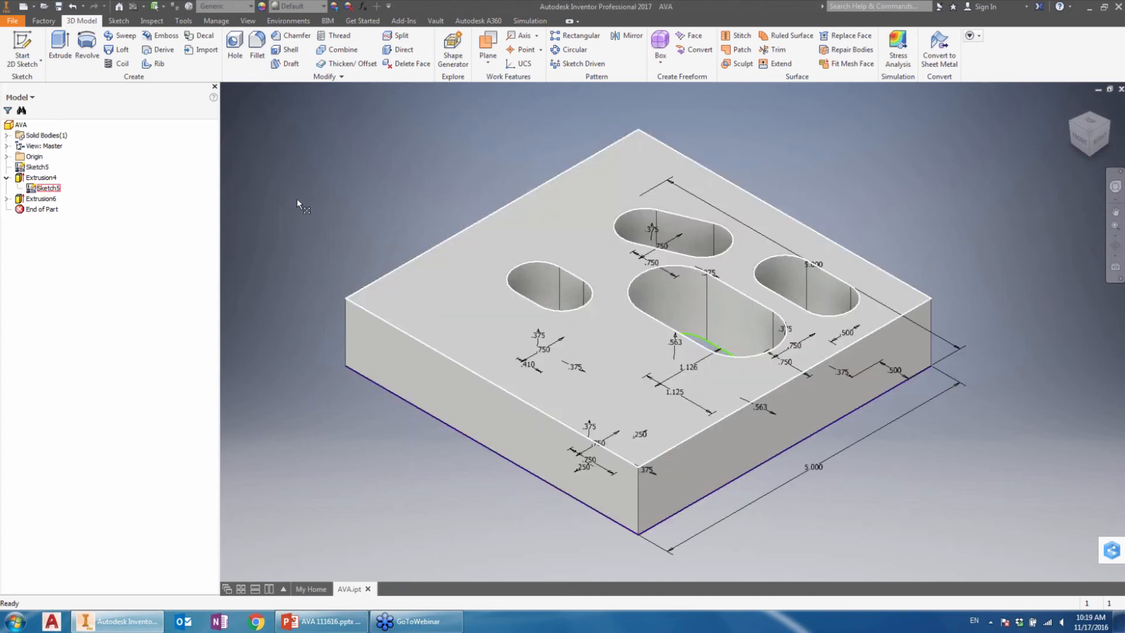
left_click(49, 188)
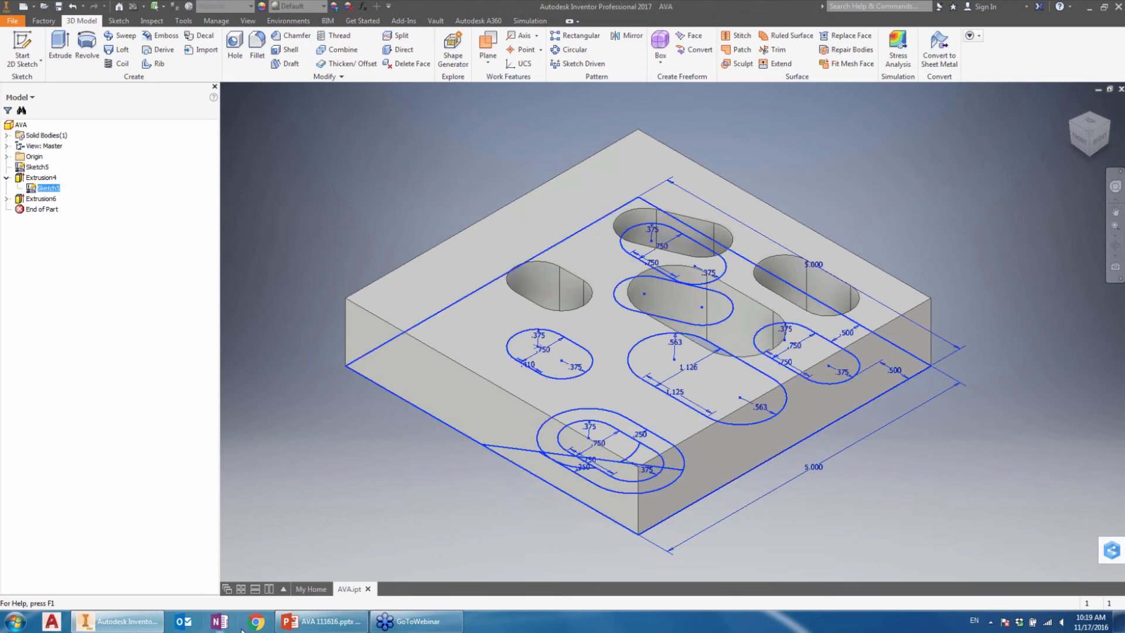
Step: Switch to the AVA 111616.pptx presentation in PowerPoint, start its slide show and advance through the slides
left_click(322, 624)
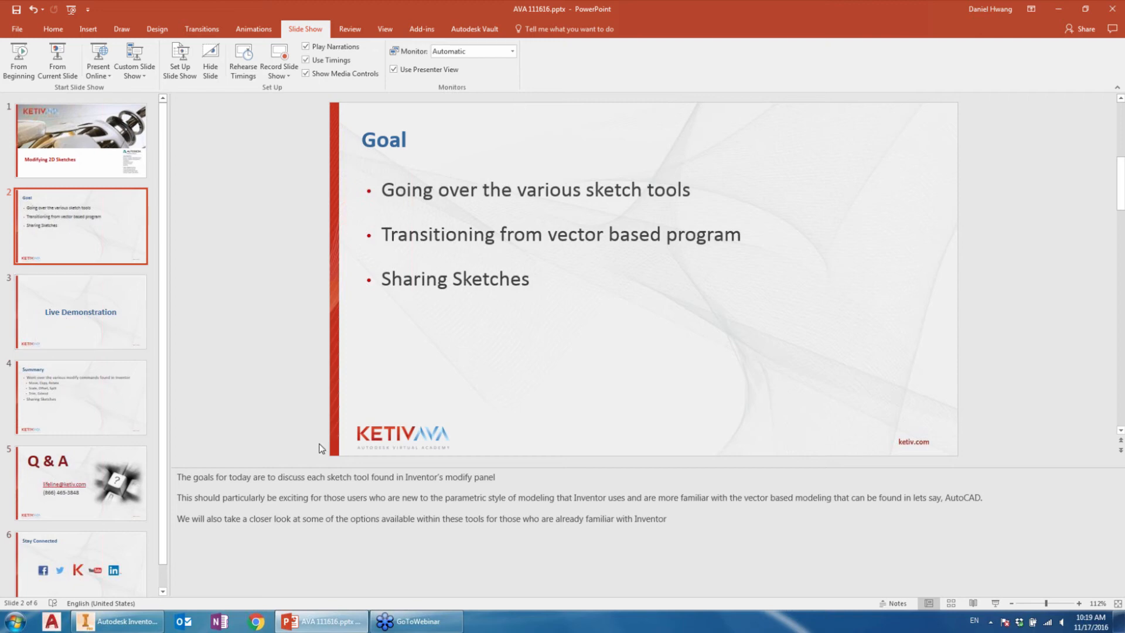
key("F5")
key("Right")
key("Right")
key("Right")
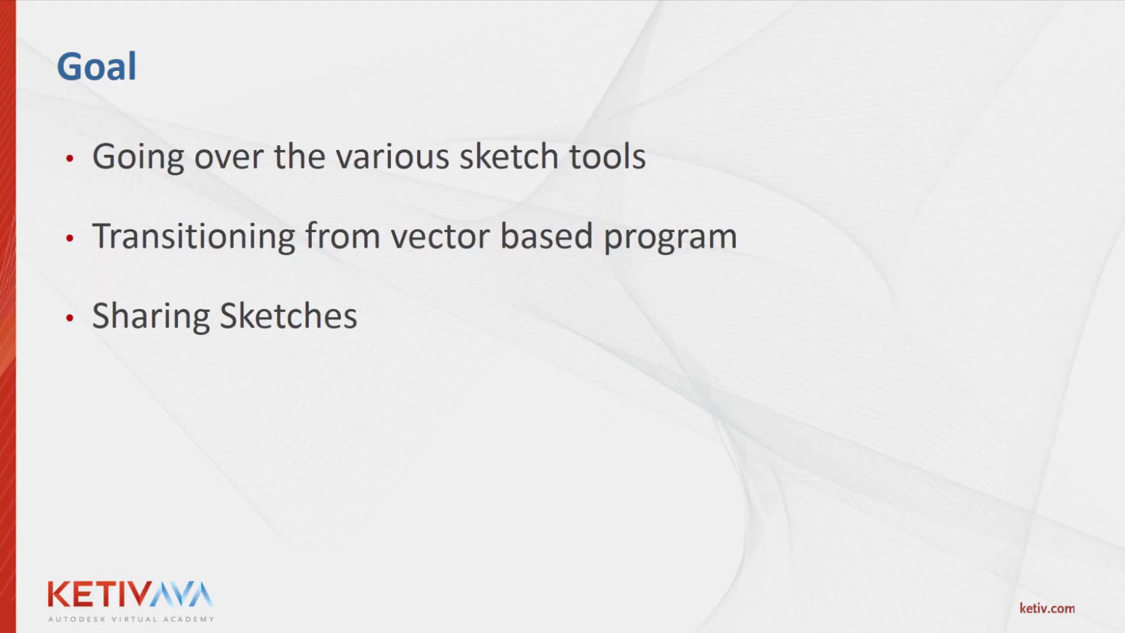
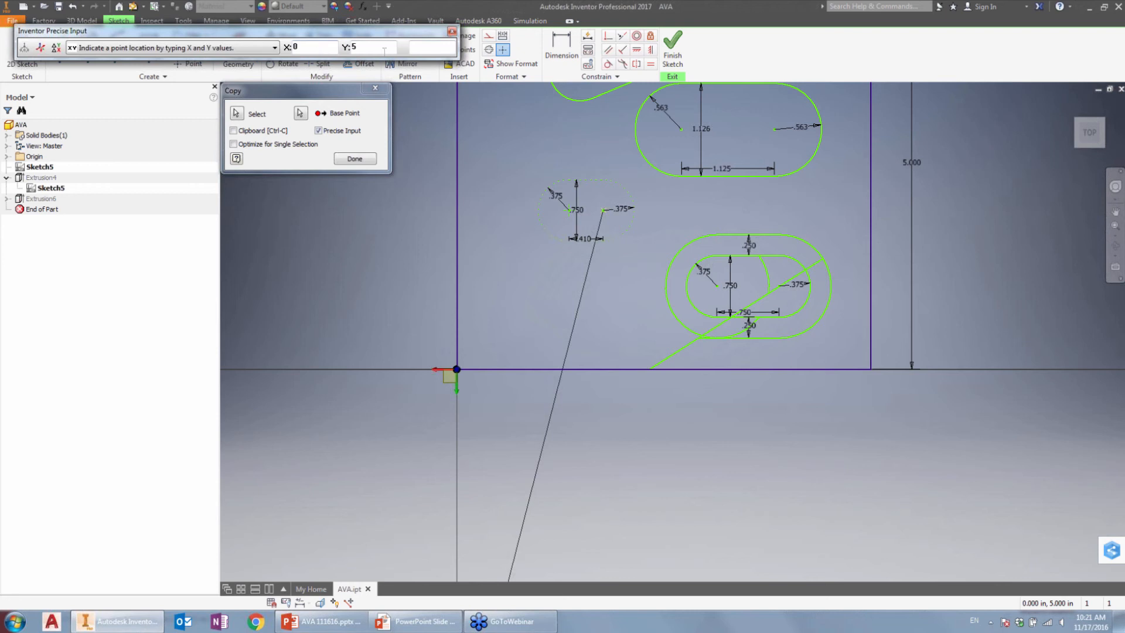
Step: Try to set the copied slot's end point to X 5, Y 5 by precise input, with the Origin folder expanded
key("Return")
double_click(295, 47)
mouse_move(1072, 112)
left_click(7, 157)
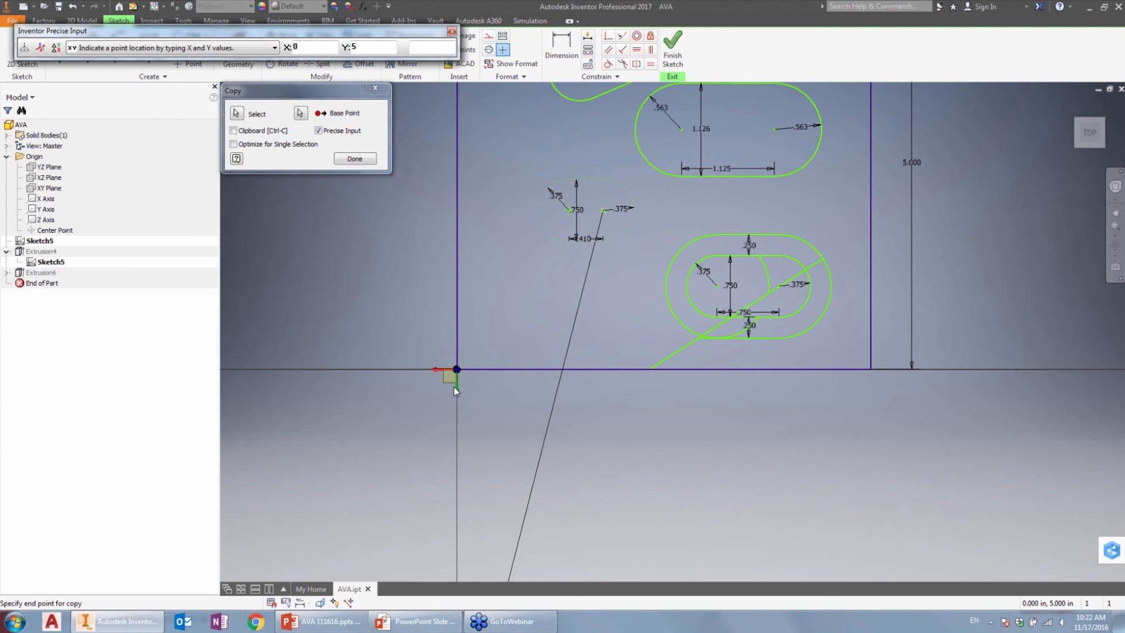
left_click(310, 47)
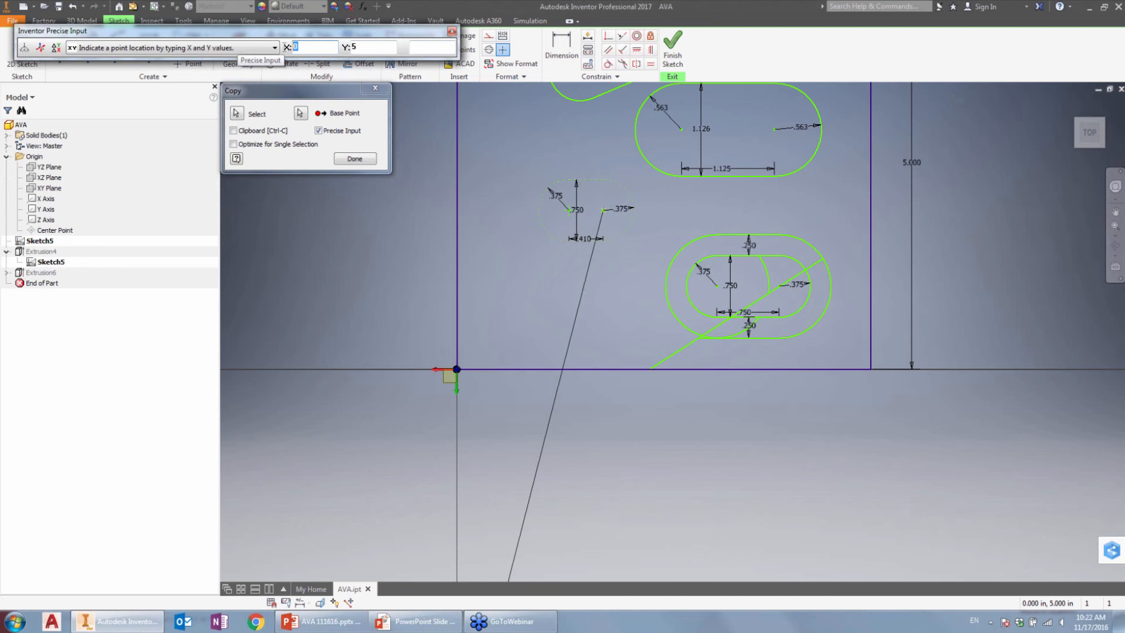
type("5")
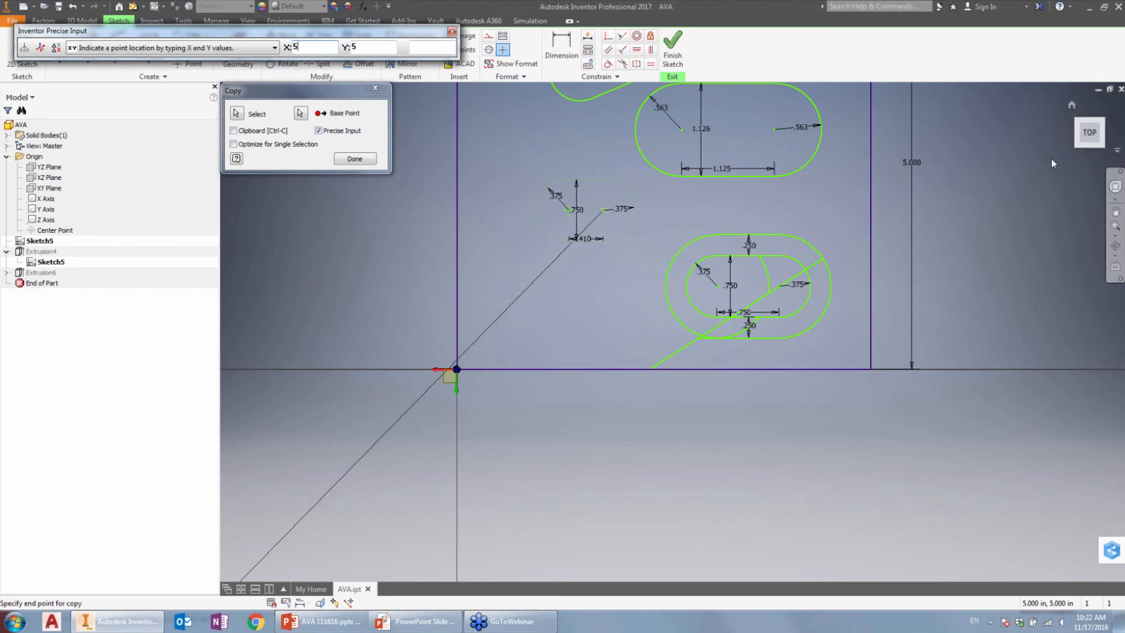
Step: Examine the copy's end point against the sketch axes and plate outline from rotated top views, and cancel the Copy command
left_click(1108, 104)
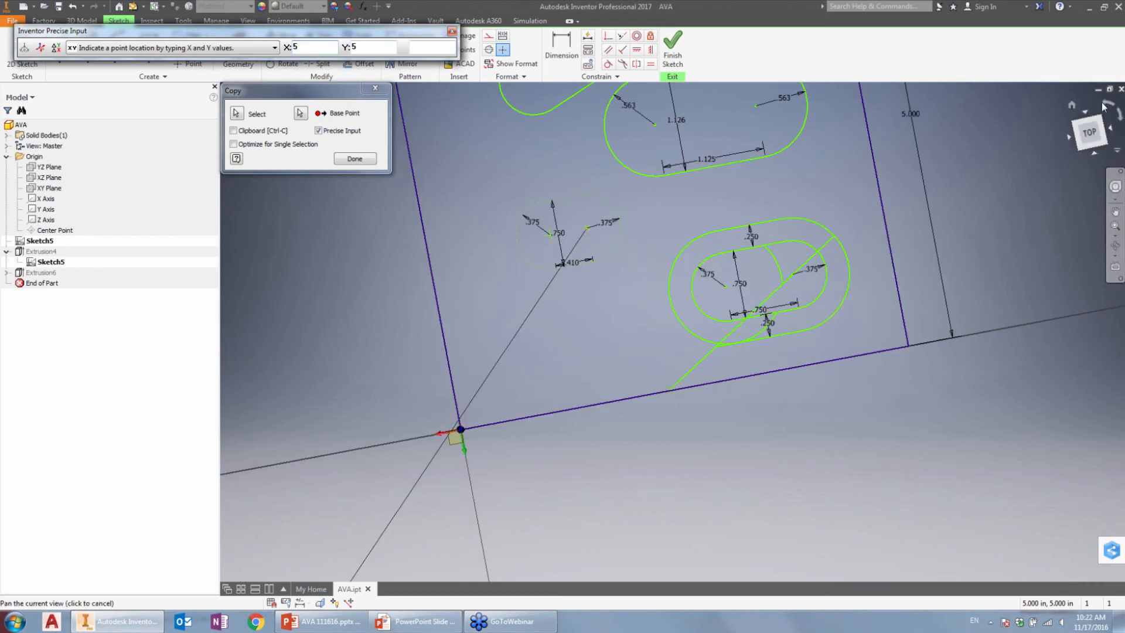
middle_click(983, 231)
middle_click(983, 231)
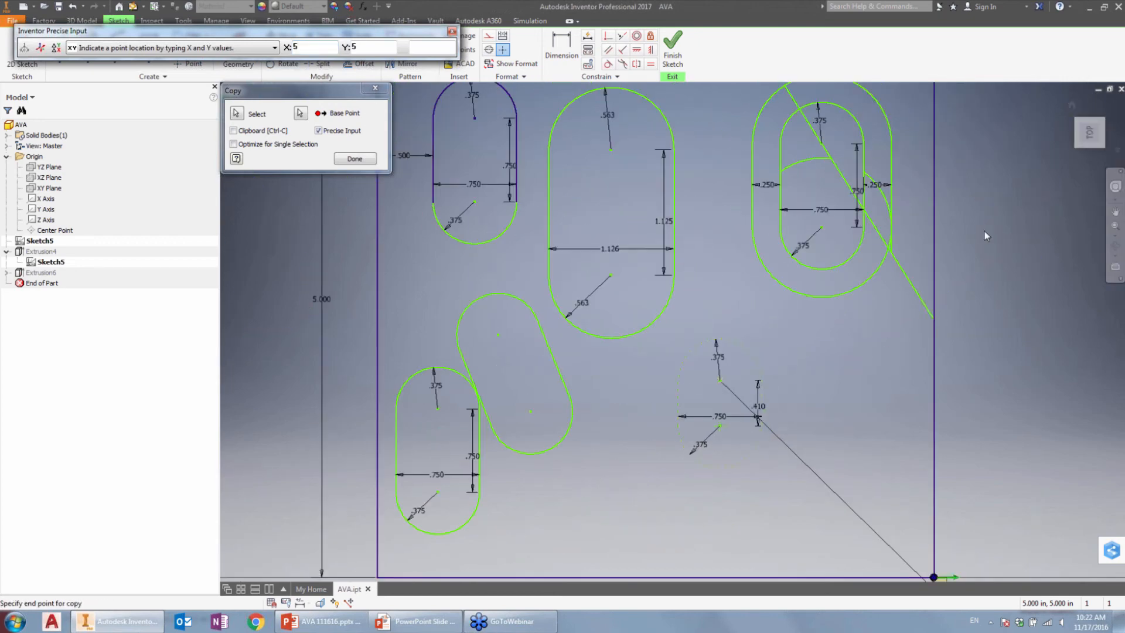
left_click(1107, 107)
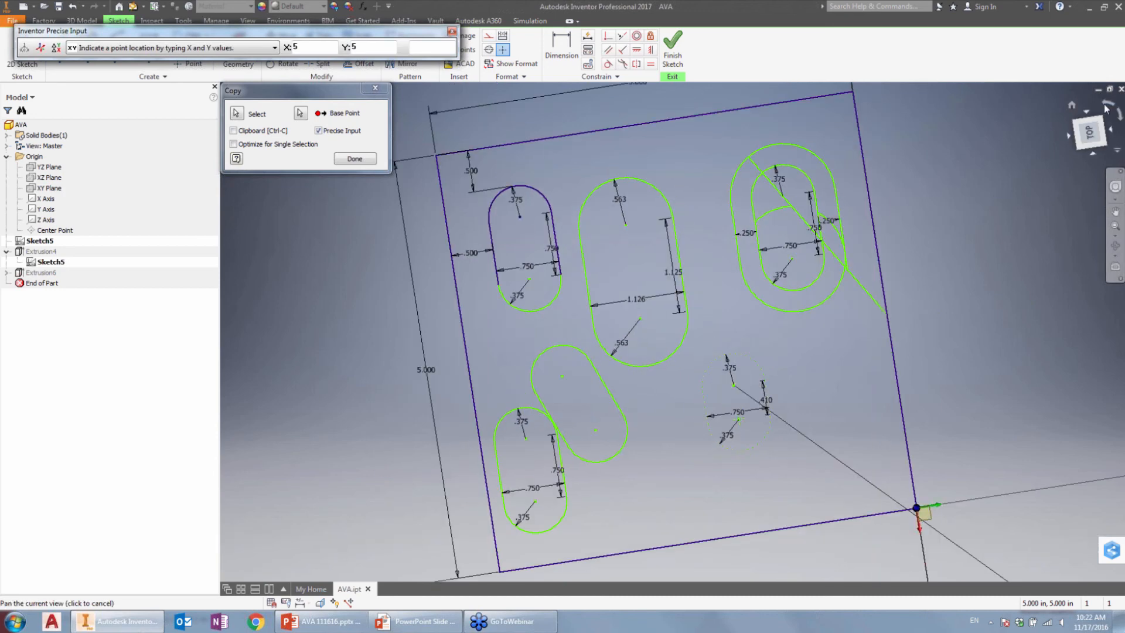
left_click(1104, 105)
middle_click(919, 238)
middle_click(919, 238)
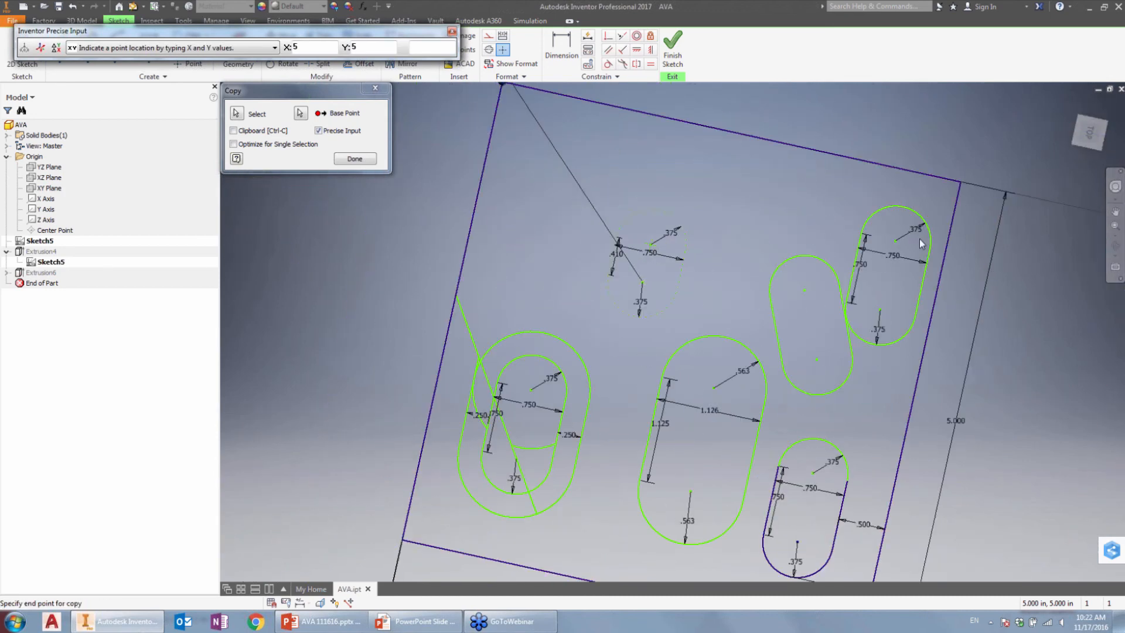
left_click(1090, 132)
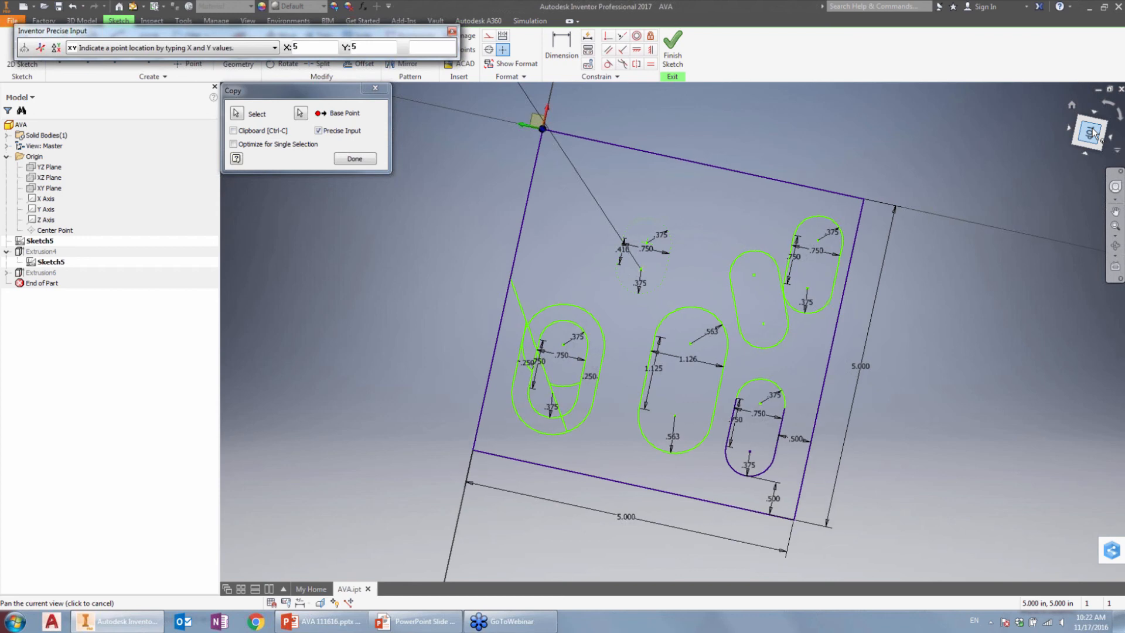
scroll(470, 166, "down", 7)
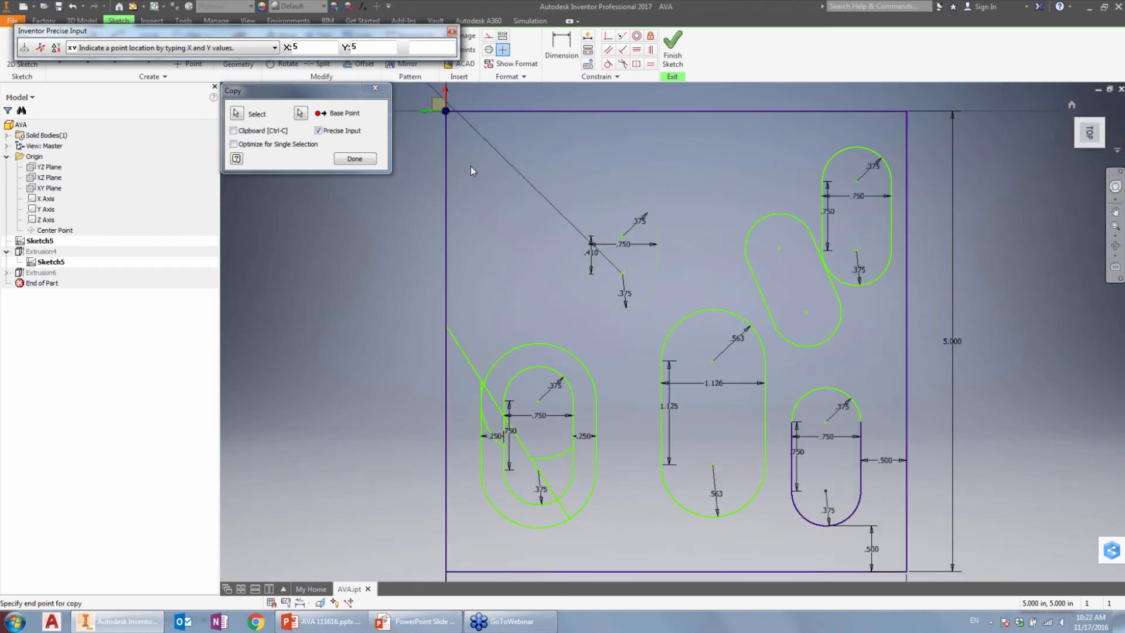
middle_click_drag(470, 166, 528, 270)
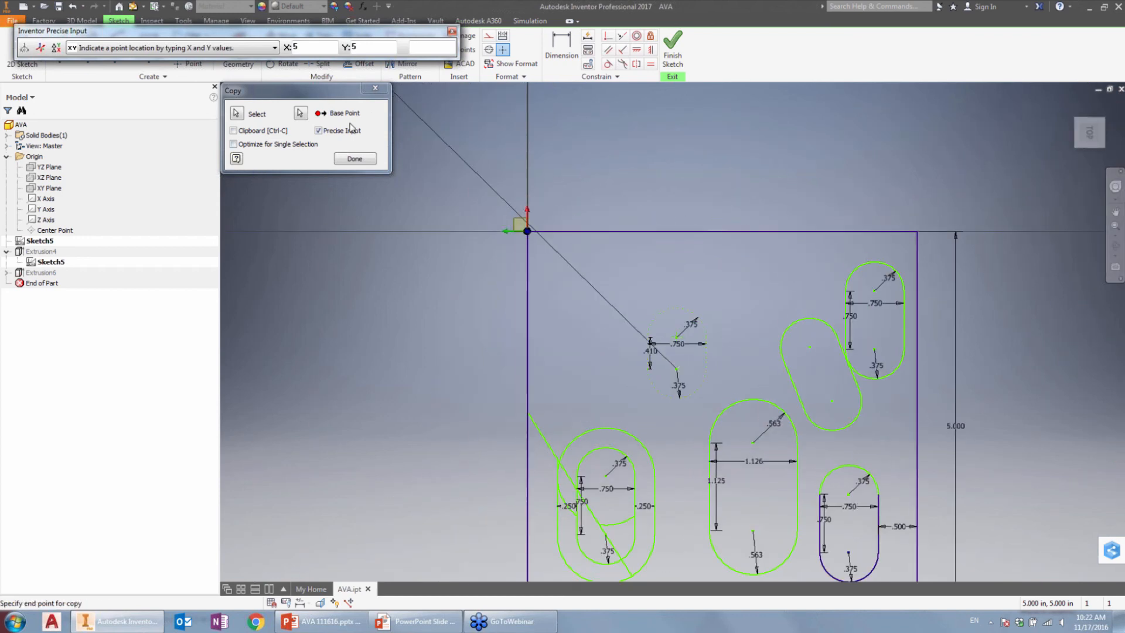
left_click(368, 90)
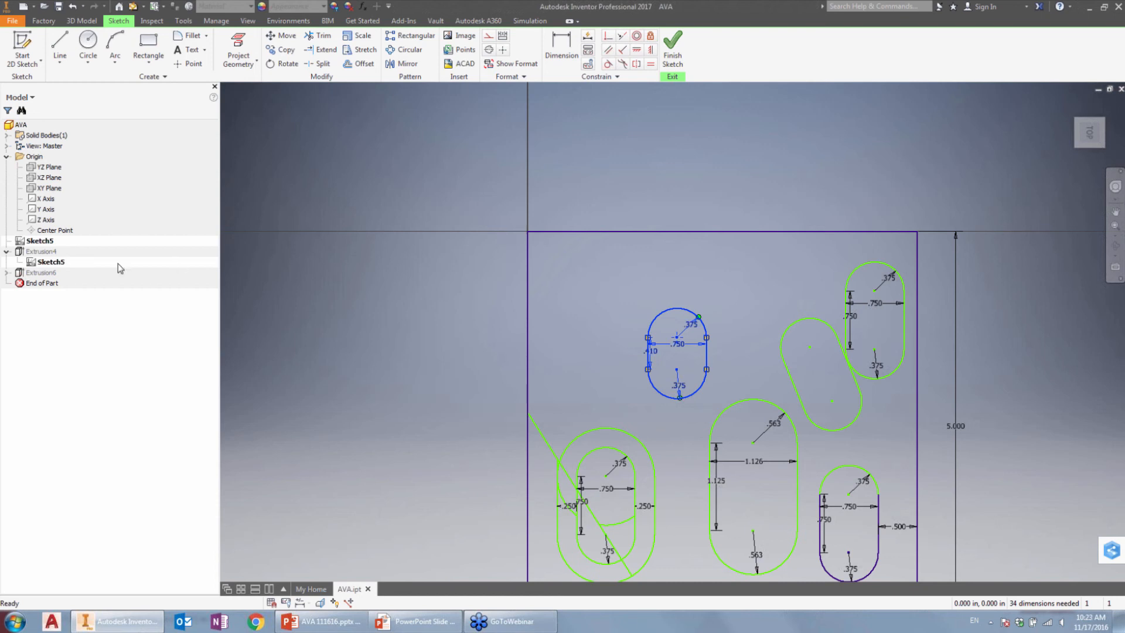
Step: Finish editing Sketch5 and return to the part model
left_click(57, 264)
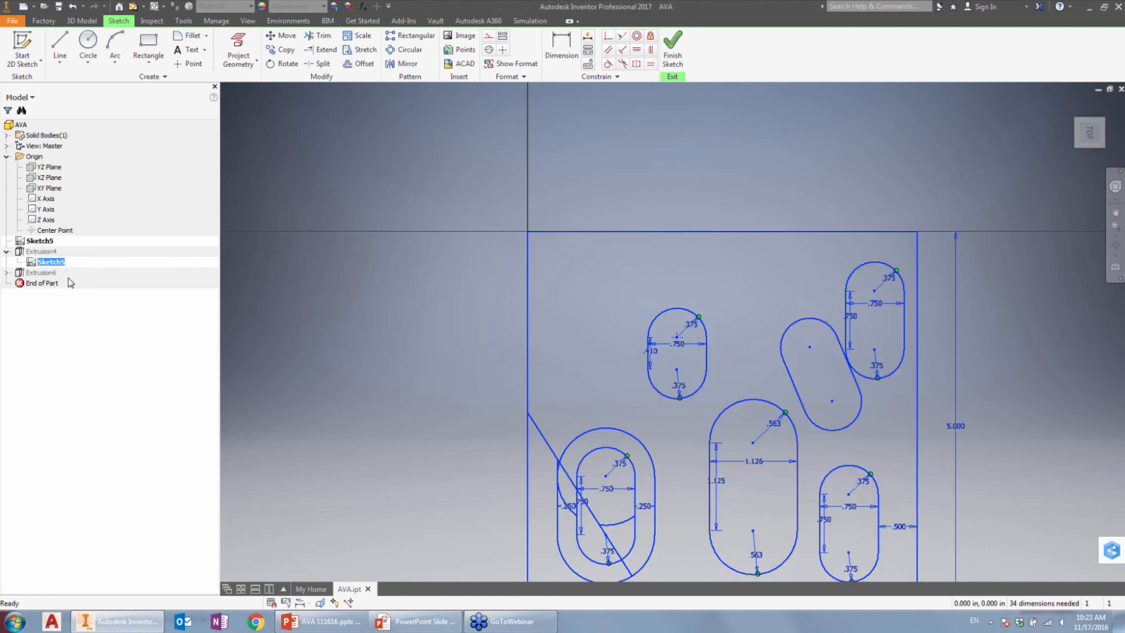
left_click(363, 301)
left_click(671, 52)
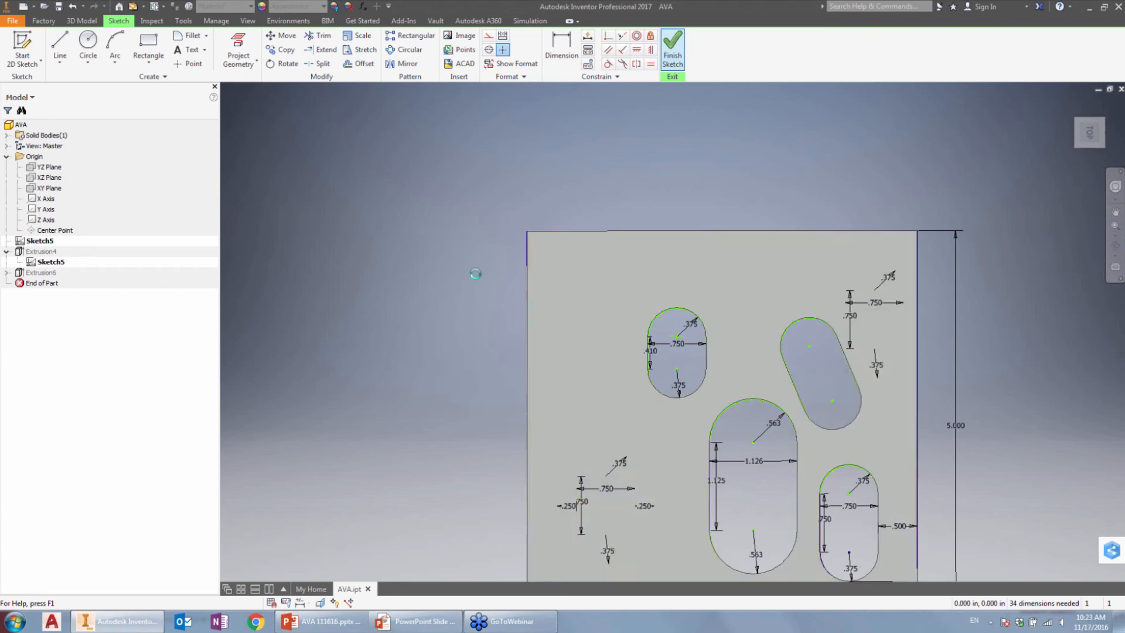
Step: Hide Sketch5 under Extrusion4 and make it visible again
right_click(47, 252)
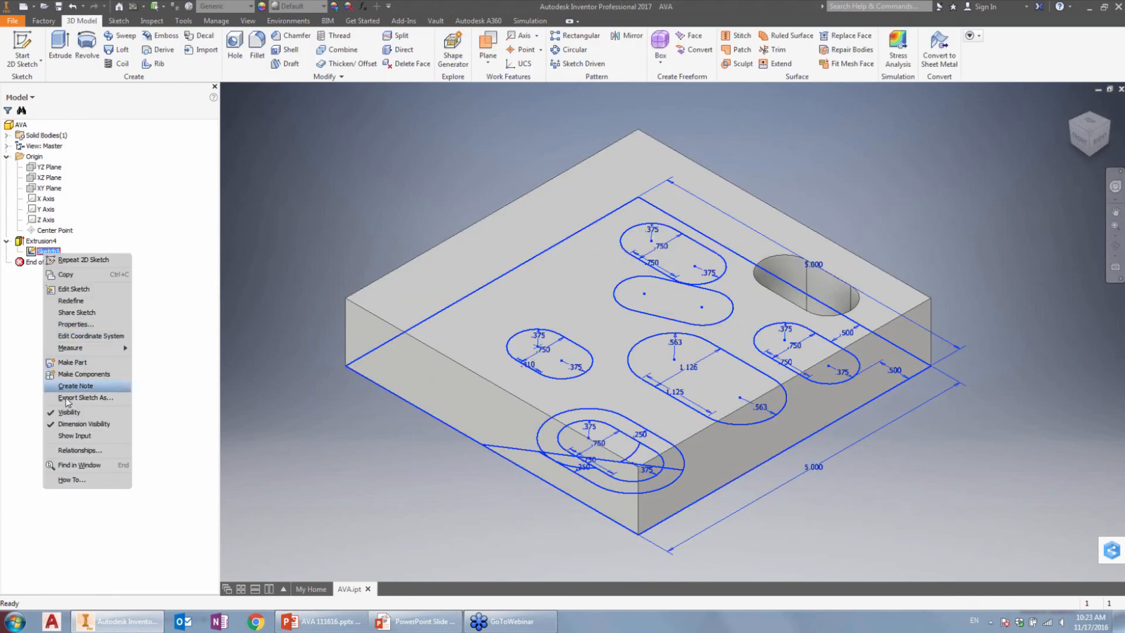
left_click(52, 411)
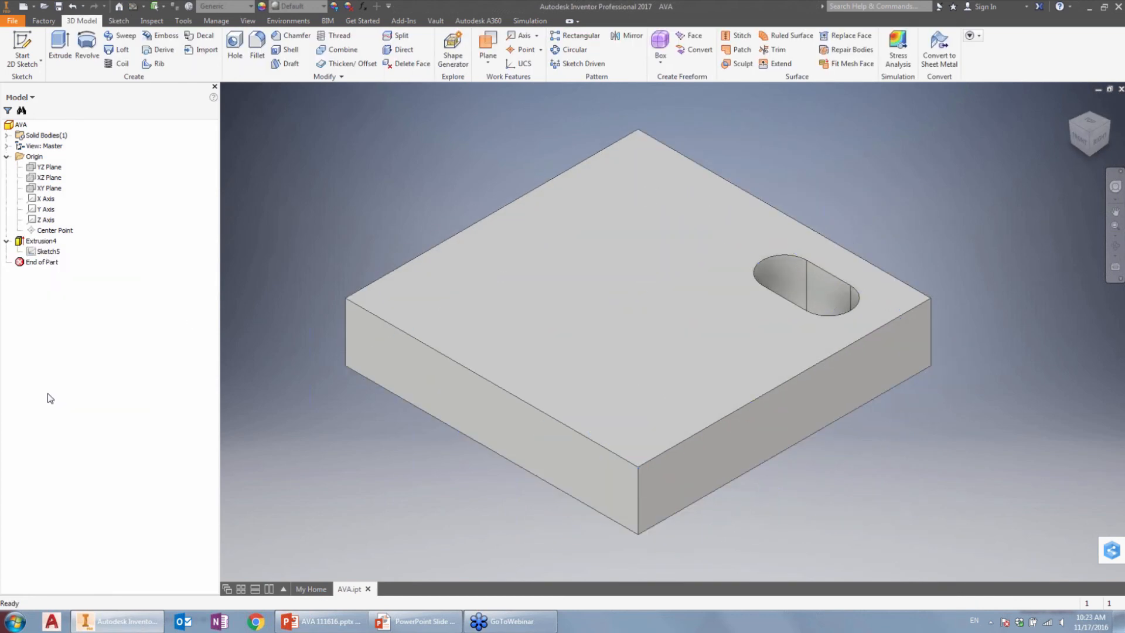
right_click(52, 251)
left_click(78, 407)
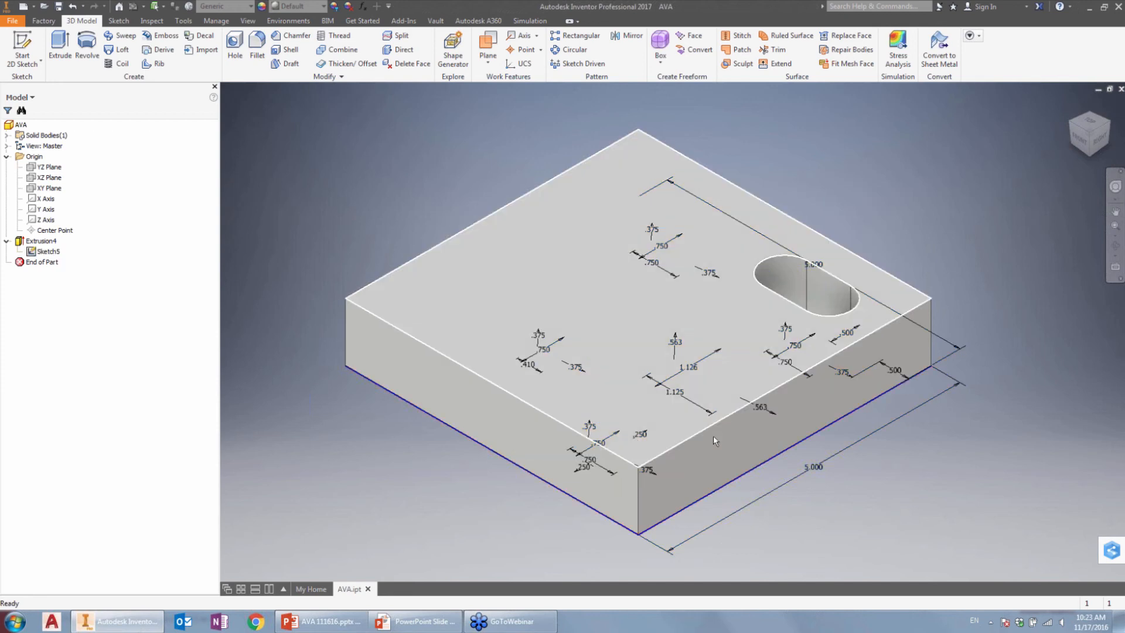
Step: Start an Extrude to examine the available Sketch5 profiles on the plate's underside, and cancel it
left_click(60, 47)
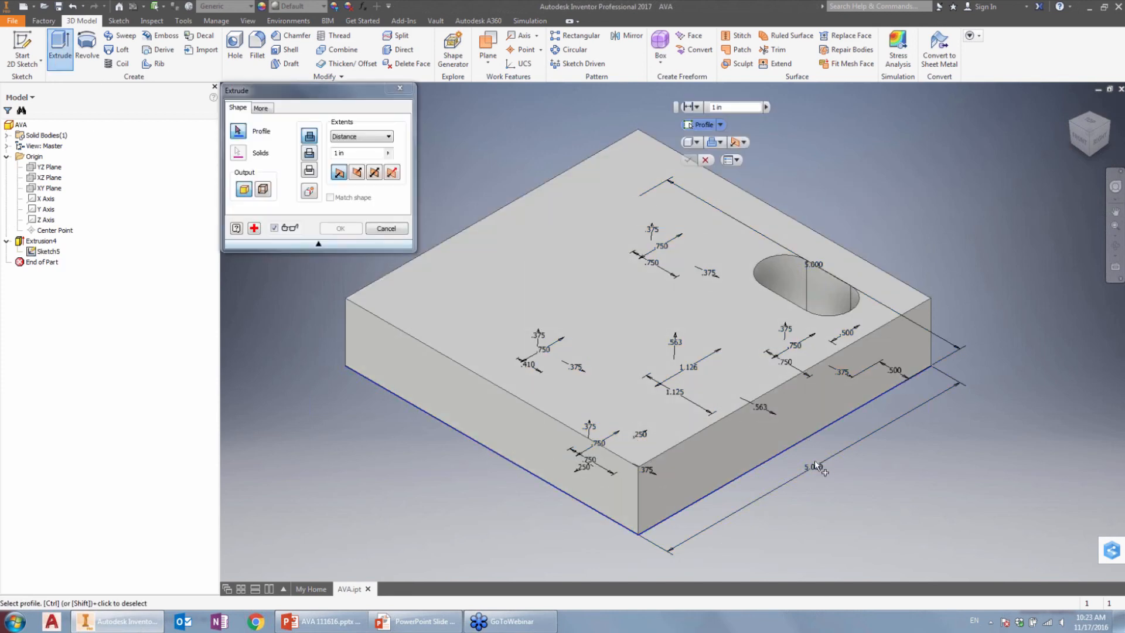
middle_click_drag(841, 466, 671, 312, "shift")
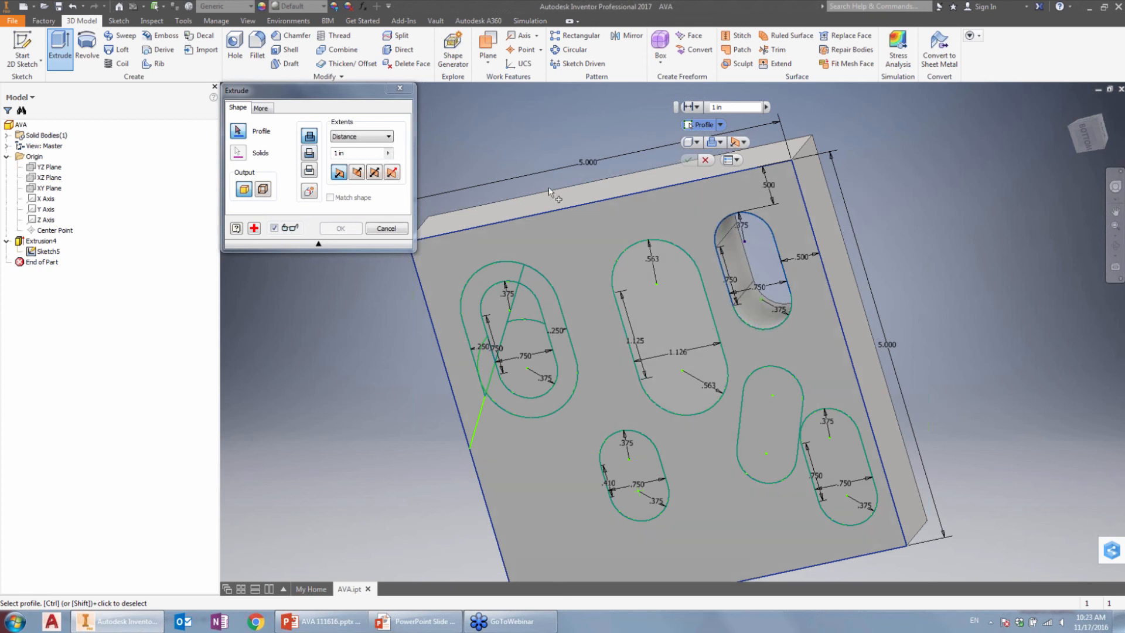
left_click(399, 89)
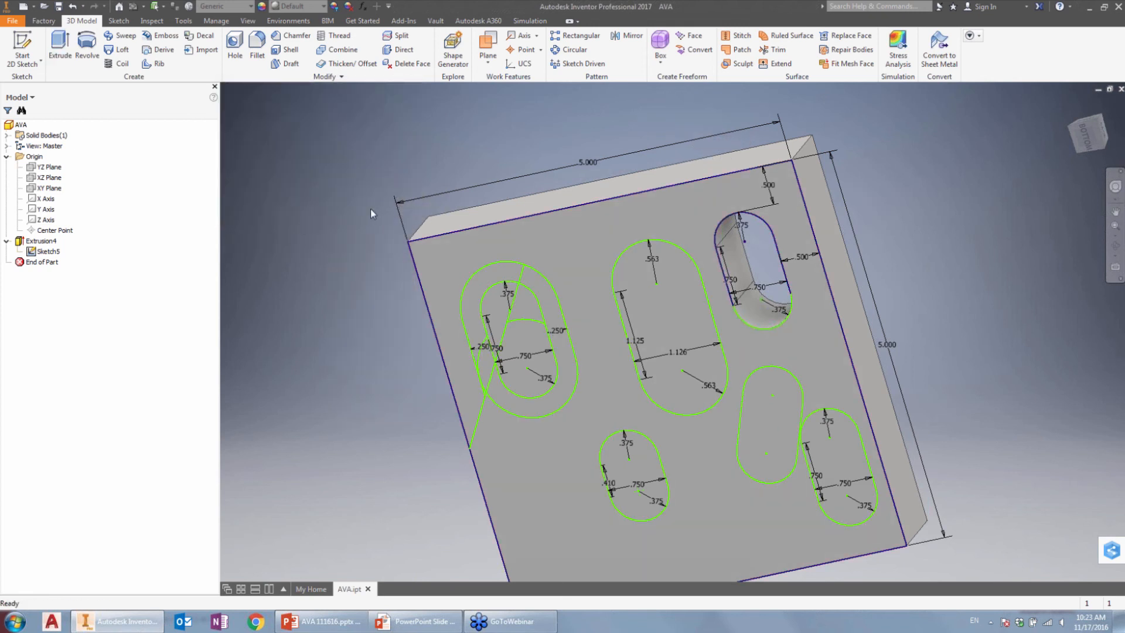
Step: Open Sketch5 under Extrusion4 for editing
left_click(1070, 105)
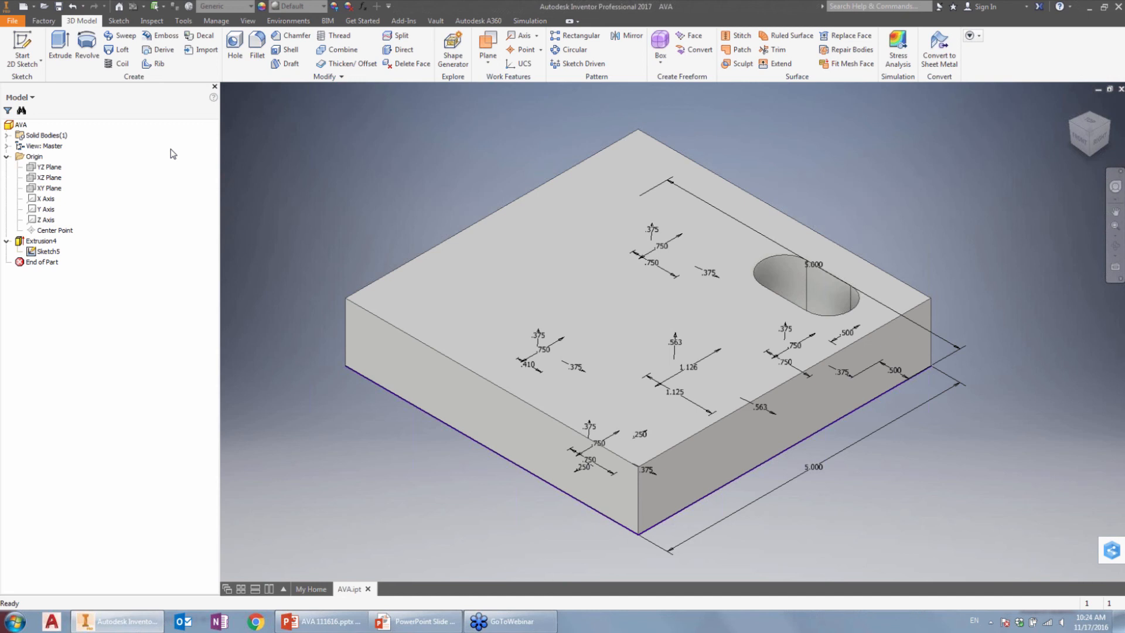
left_click(48, 253)
right_click(58, 253)
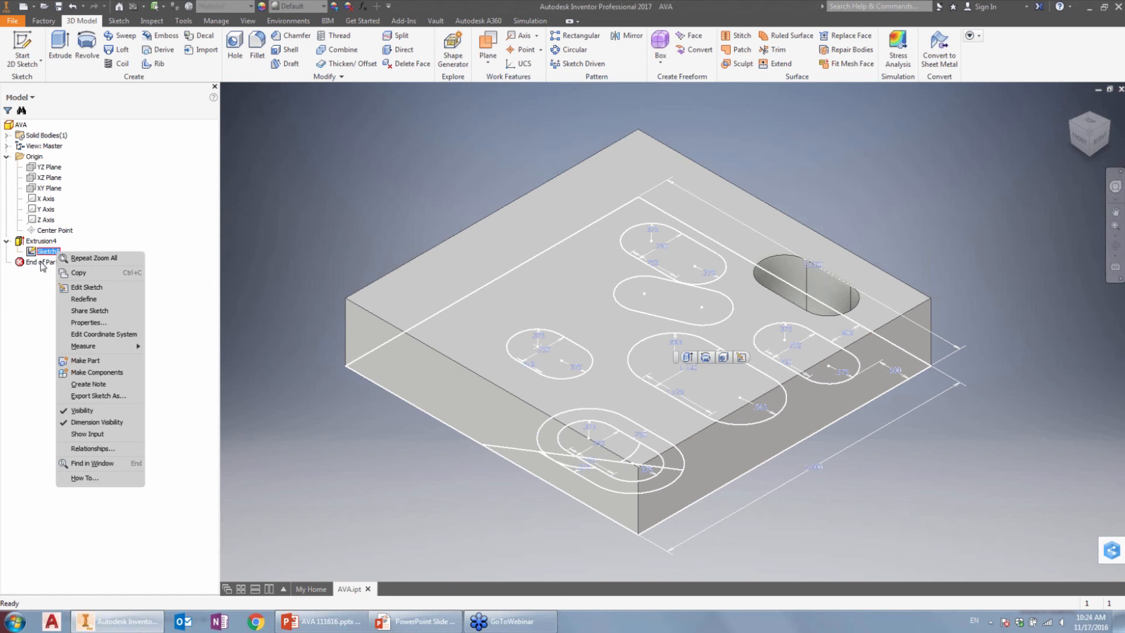
left_click(41, 281)
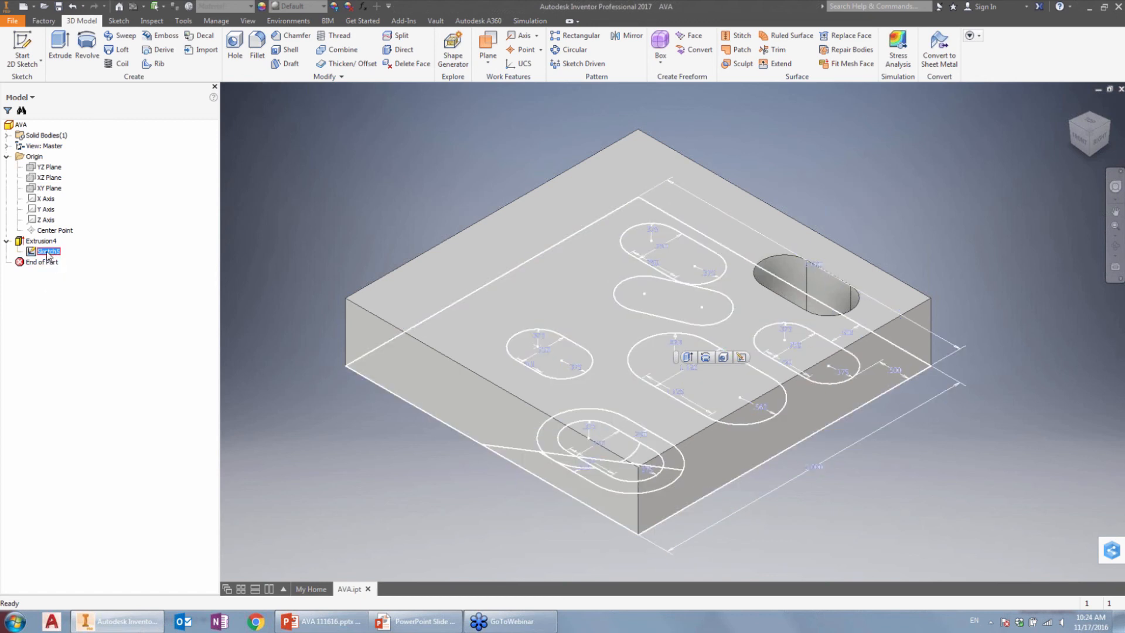
right_click(48, 253)
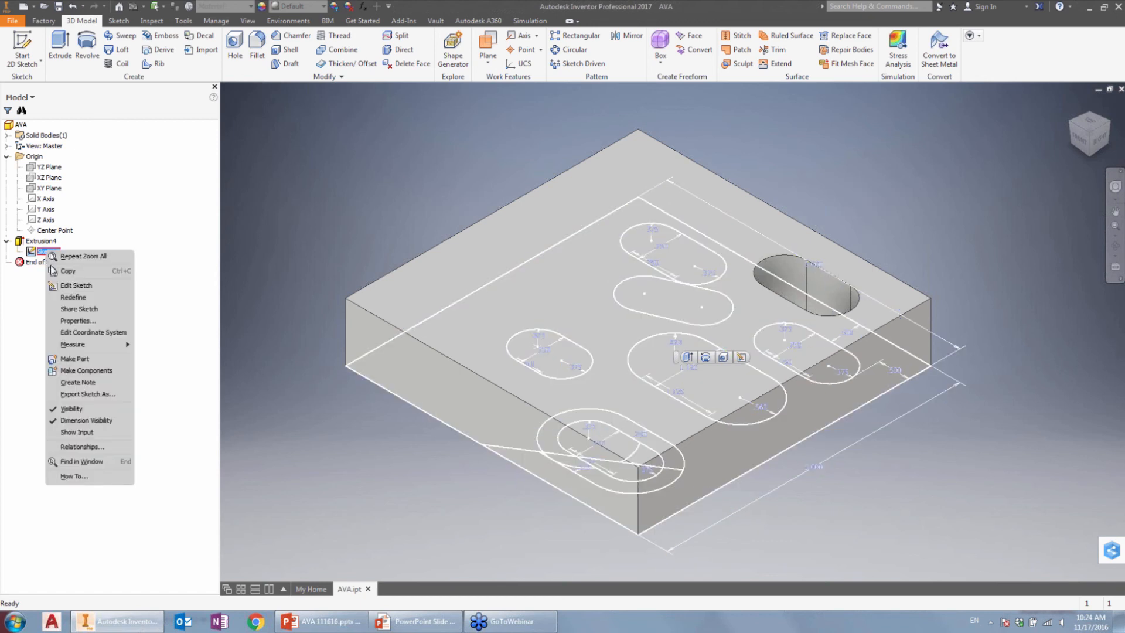
left_click(30, 306)
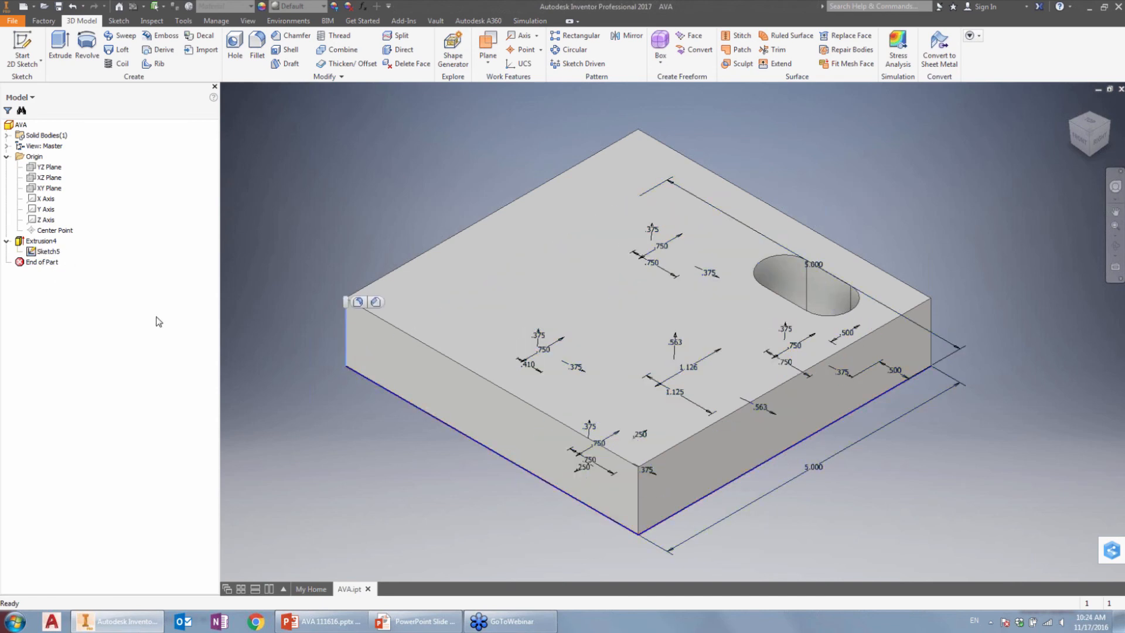
right_click(42, 250)
left_click(233, 240)
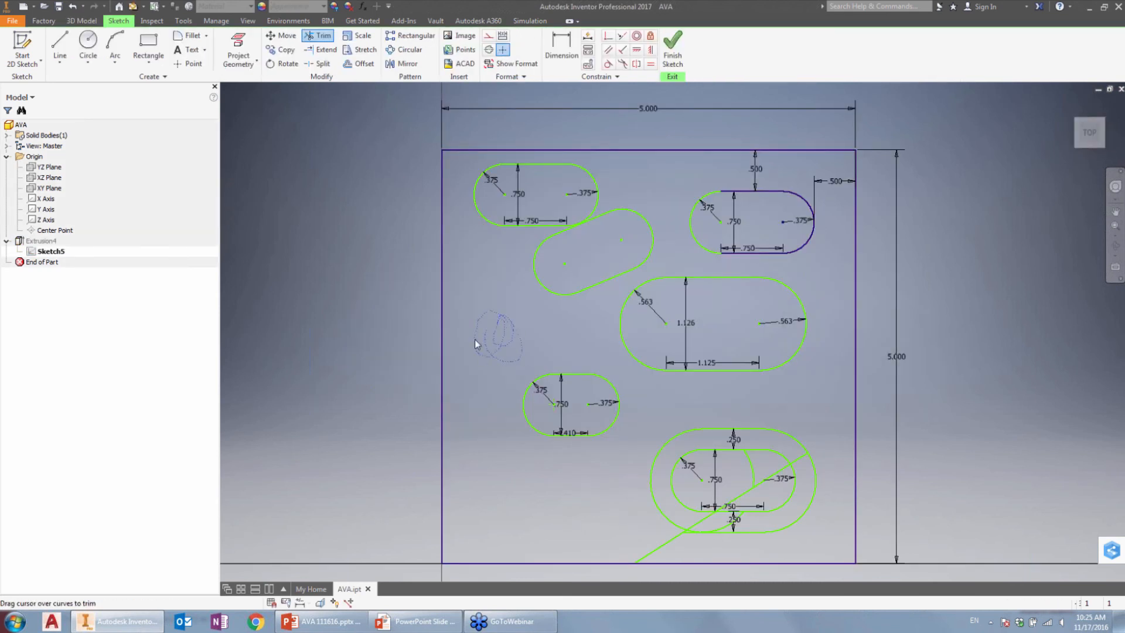
Step: Try to trim the angled slot and the adjoining edges of the two neighbouring slots with one continuous freehand Trim stroke
mouse_move(519, 315)
left_mouse_down()
mouse_move(519, 326)
mouse_move(502, 307)
mouse_move(520, 332)
mouse_move(504, 355)
mouse_move(484, 345)
mouse_move(496, 324)
mouse_move(519, 346)
mouse_move(506, 356)
mouse_move(530, 311)
mouse_move(520, 341)
mouse_move(500, 299)
mouse_move(508, 355)
left_mouse_up()
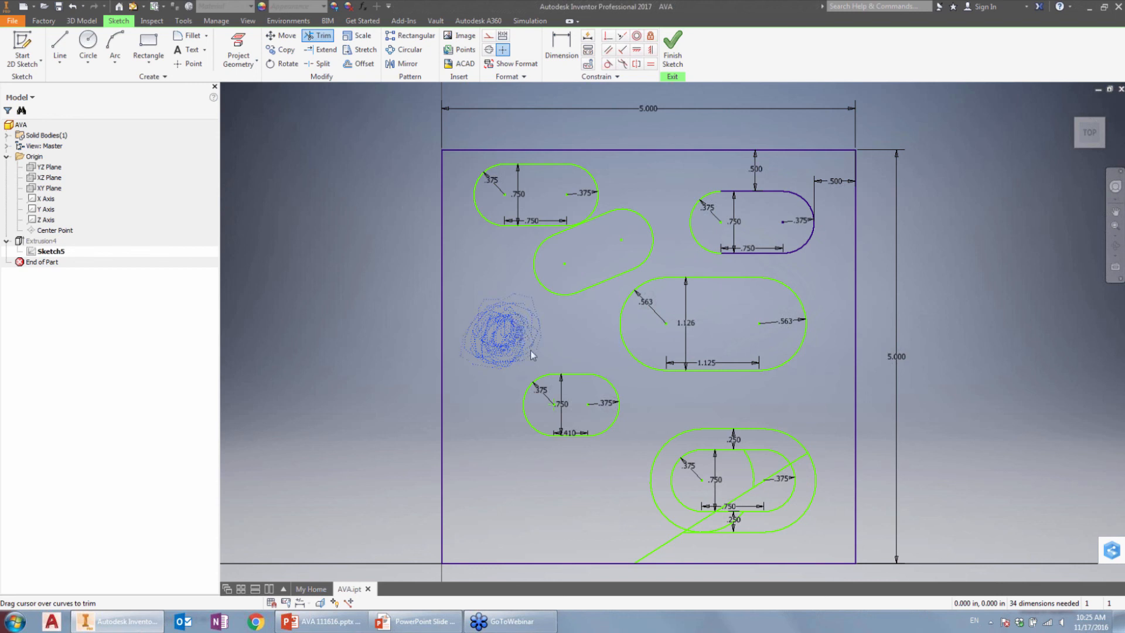
mouse_move(456, 331)
left_mouse_down()
mouse_move(481, 304)
mouse_move(476, 356)
mouse_move(466, 328)
mouse_move(533, 319)
mouse_move(515, 367)
mouse_move(491, 311)
mouse_move(530, 331)
mouse_move(467, 345)
mouse_move(566, 378)
mouse_move(575, 288)
left_mouse_up()
left_click_drag(559, 231, 649, 262)
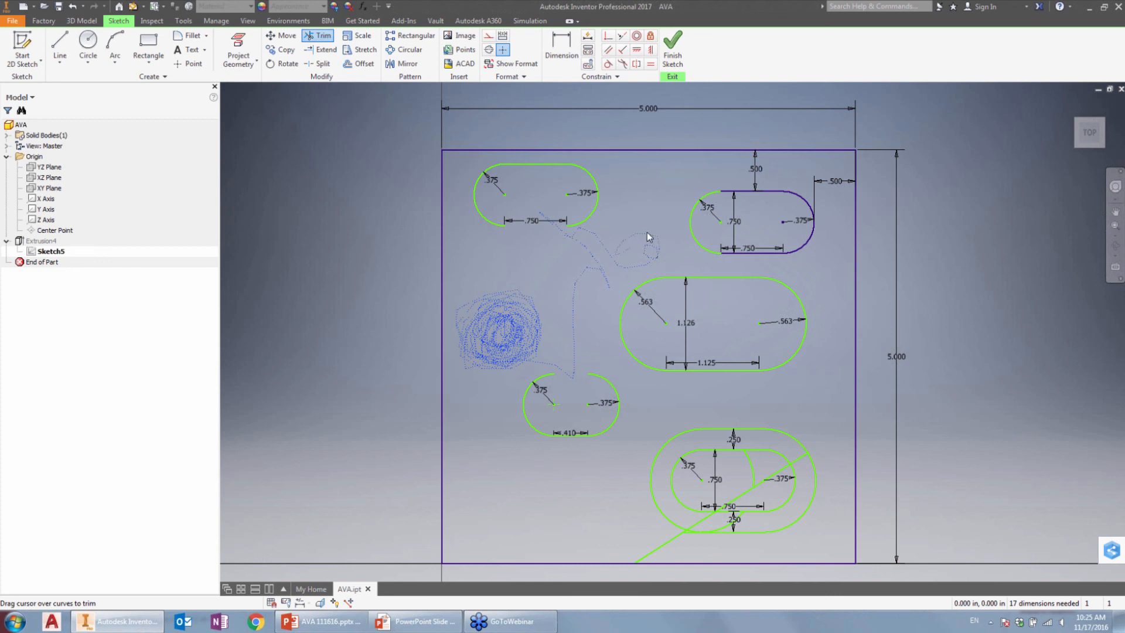
mouse_move(575, 270)
left_mouse_down()
mouse_move(499, 338)
mouse_move(497, 430)
mouse_move(535, 468)
left_mouse_up()
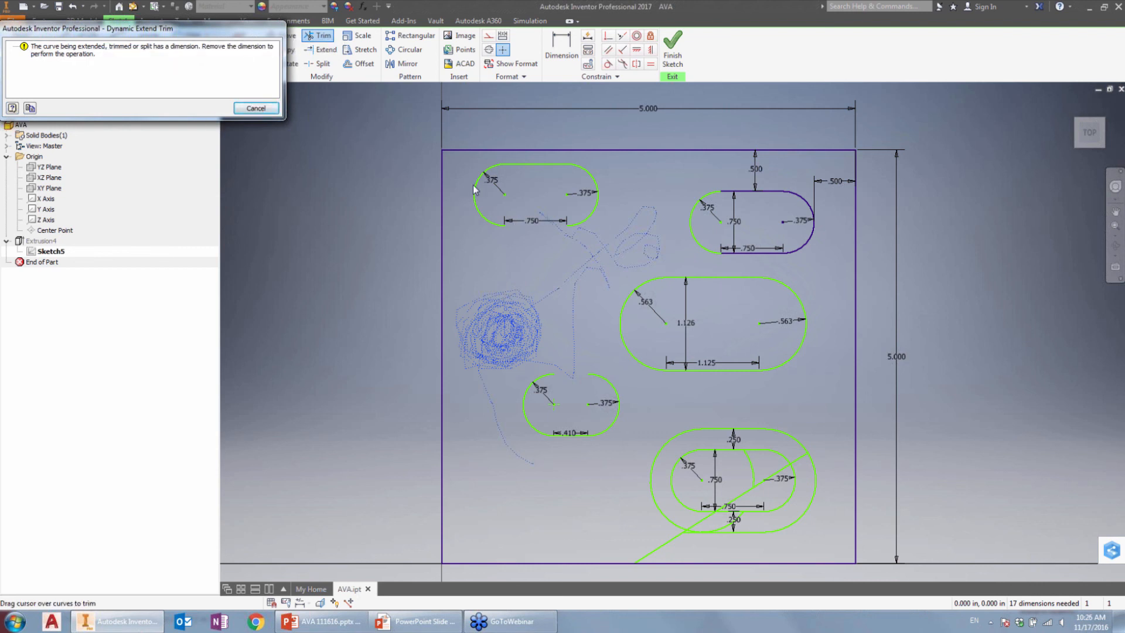
left_click(256, 108)
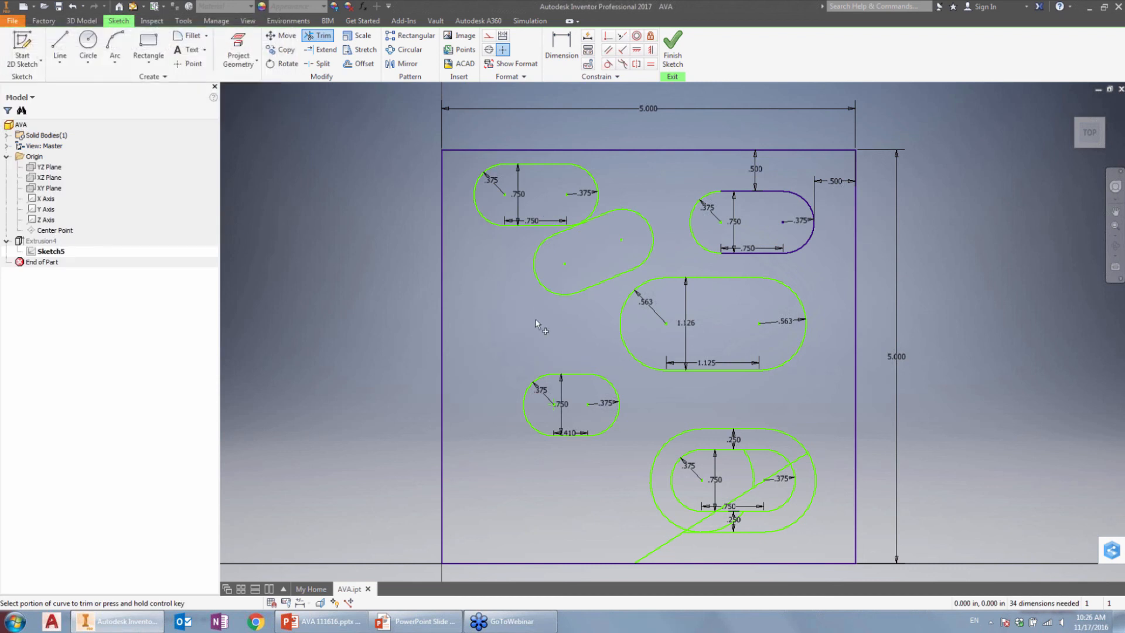
Step: Trim away the angled slot's lower line and both end arcs with freehand strokes, keeping only its upper straight line
mouse_move(531, 329)
left_mouse_down()
mouse_move(577, 290)
mouse_move(547, 285)
left_mouse_up()
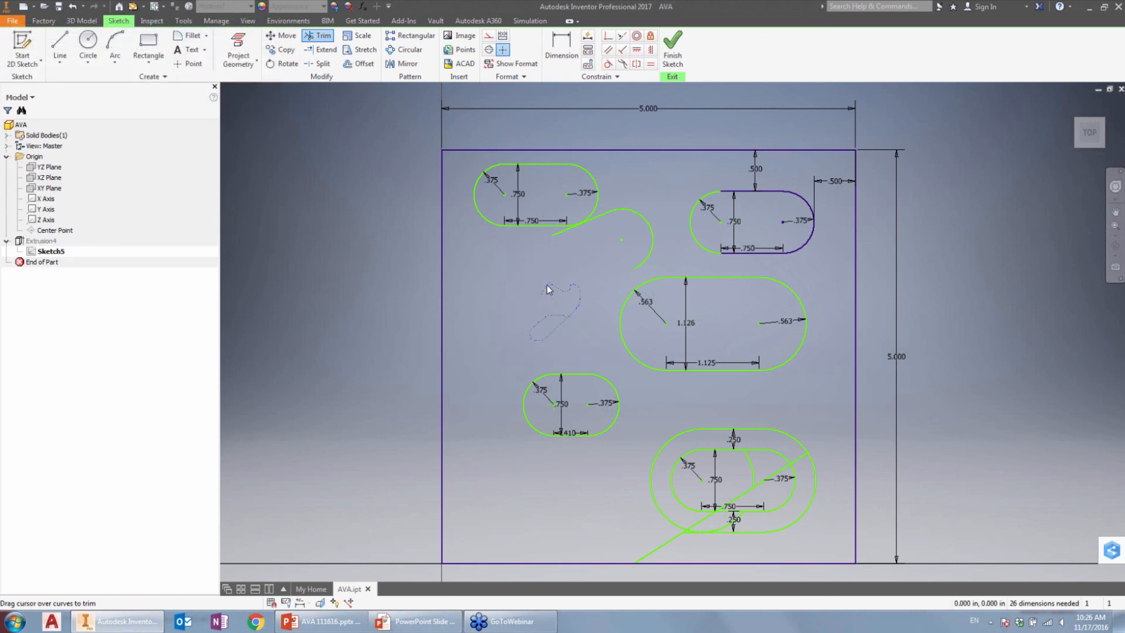
left_click_drag(659, 191, 599, 259)
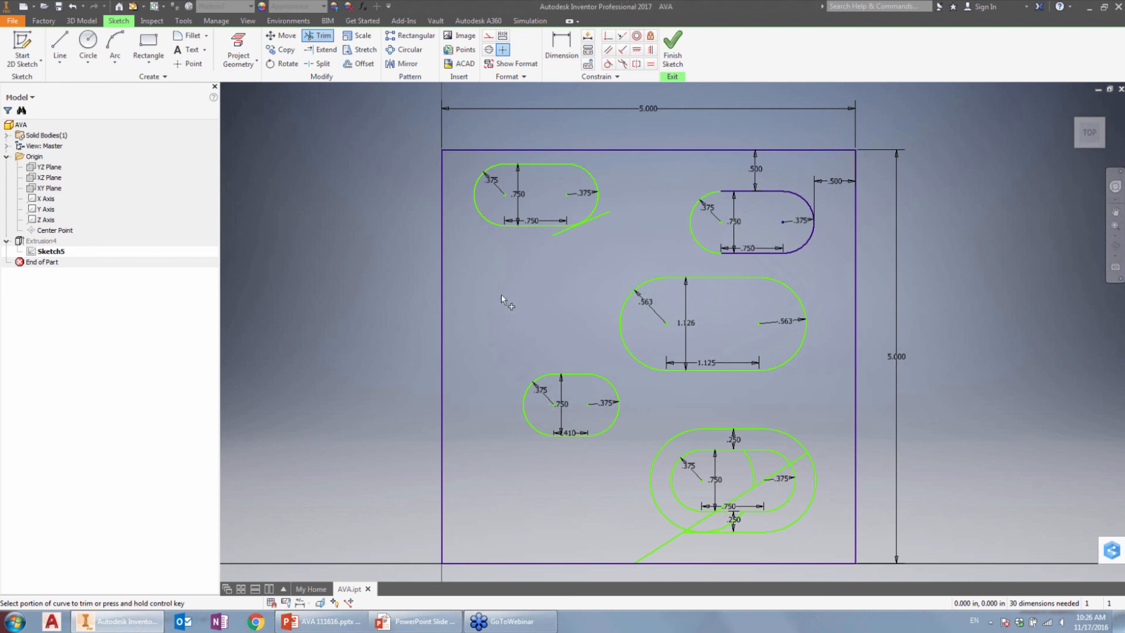
mouse_move(501, 294)
left_mouse_down()
mouse_move(518, 283)
mouse_move(507, 313)
left_mouse_up()
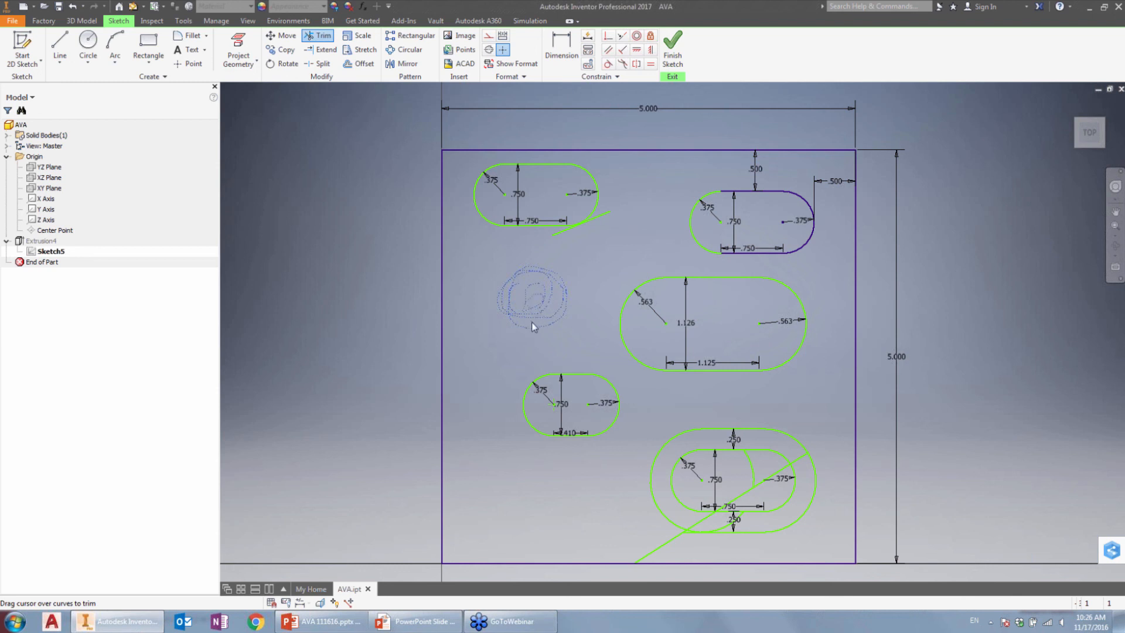
mouse_move(505, 311)
left_mouse_down()
mouse_move(553, 315)
mouse_move(514, 313)
mouse_move(518, 266)
left_mouse_up()
left_click_drag(495, 324, 493, 311)
mouse_move(553, 293)
left_mouse_down()
mouse_move(551, 274)
mouse_move(491, 288)
left_mouse_up()
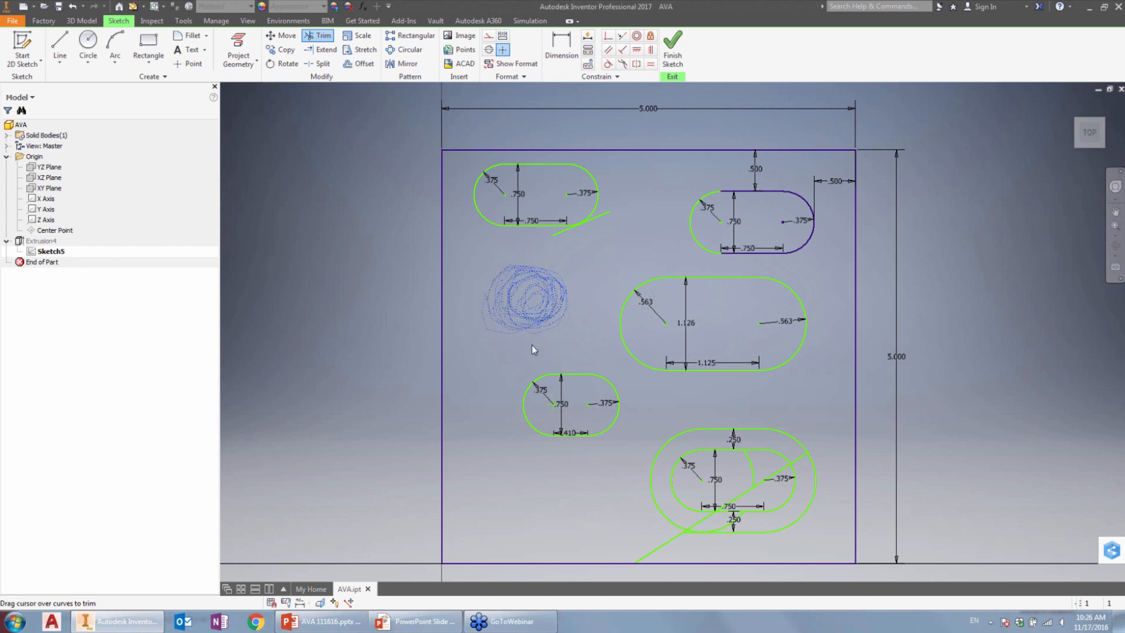
left_click_drag(503, 280, 496, 268)
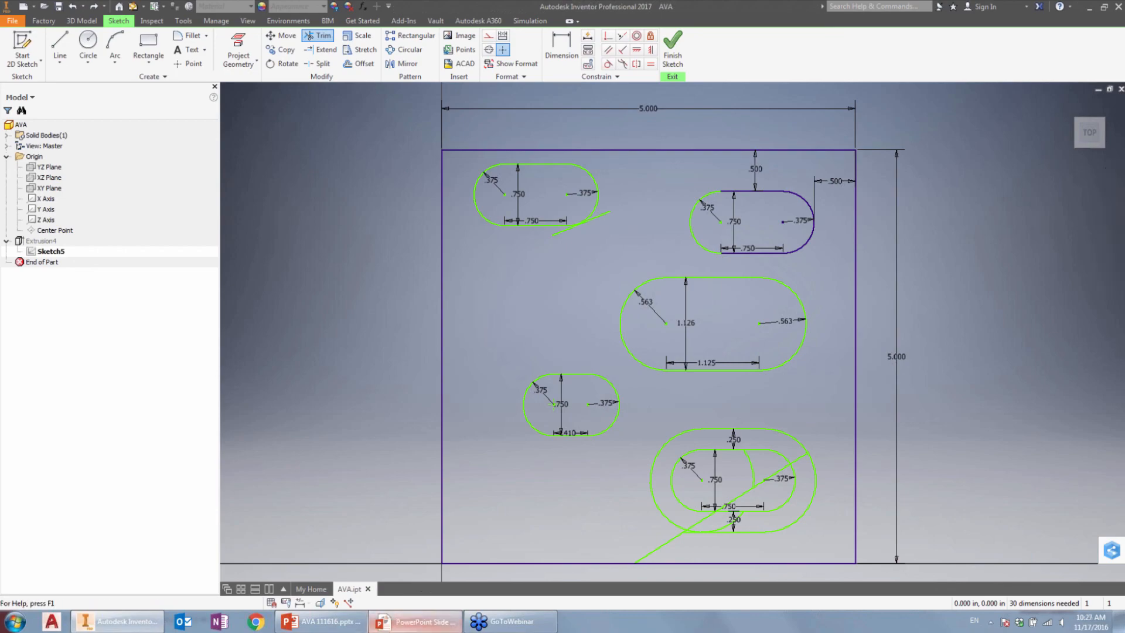
Step: Show the presentation's Q & A slide, switch to Chrome and look through the Inventor Insider event page and its registration form
left_click(417, 621)
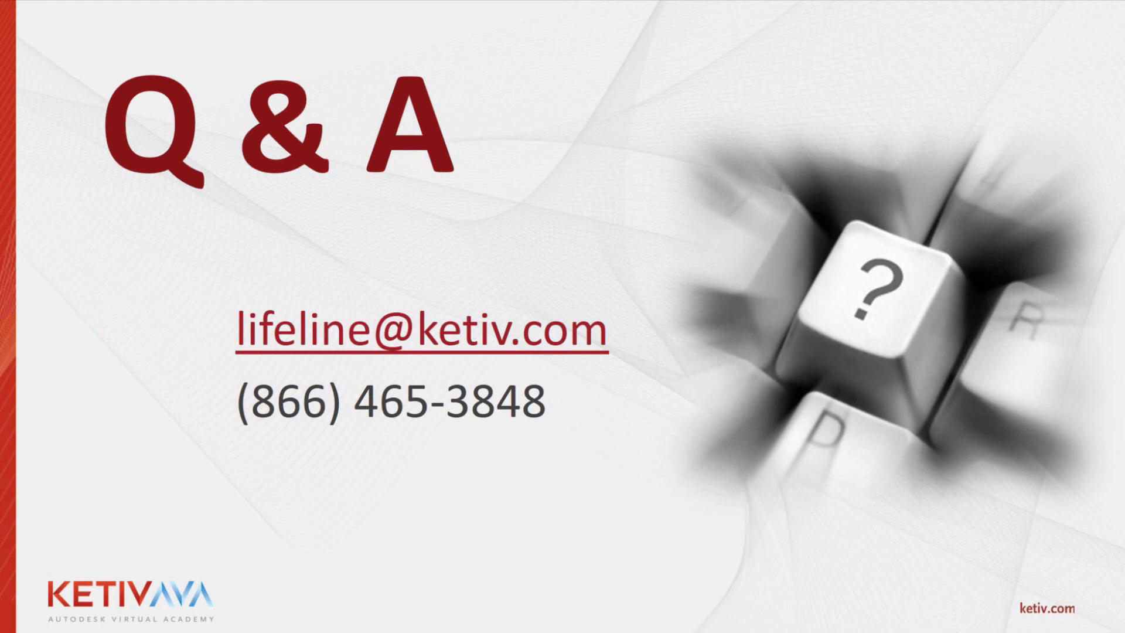
key("alt+Tab")
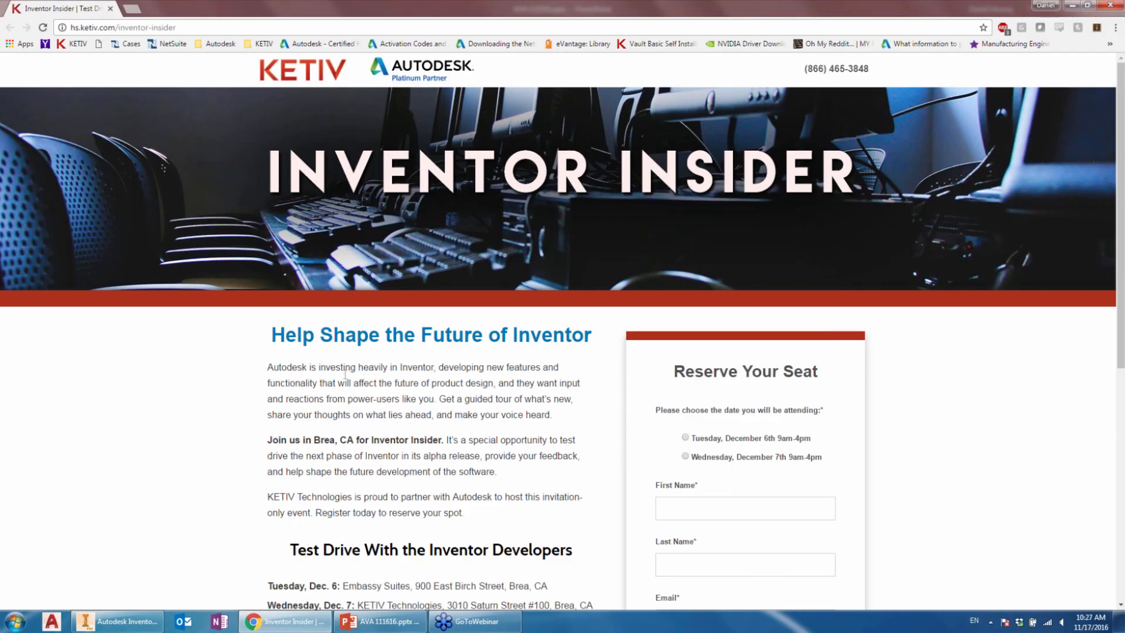
scroll(344, 373, "down", 3)
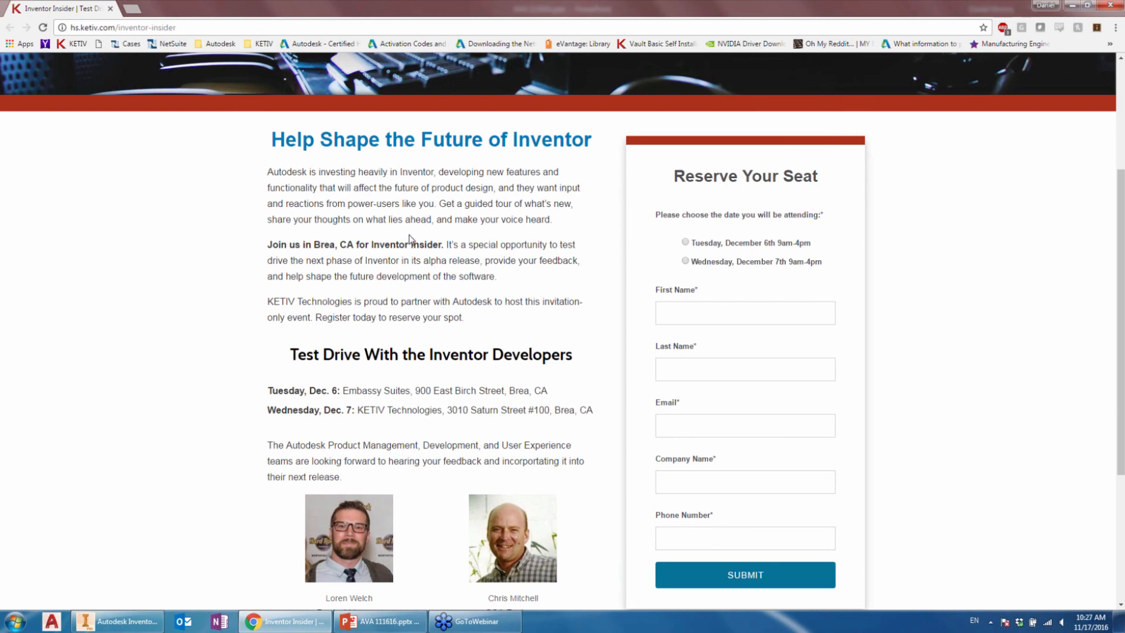
scroll(409, 239, "down", 3)
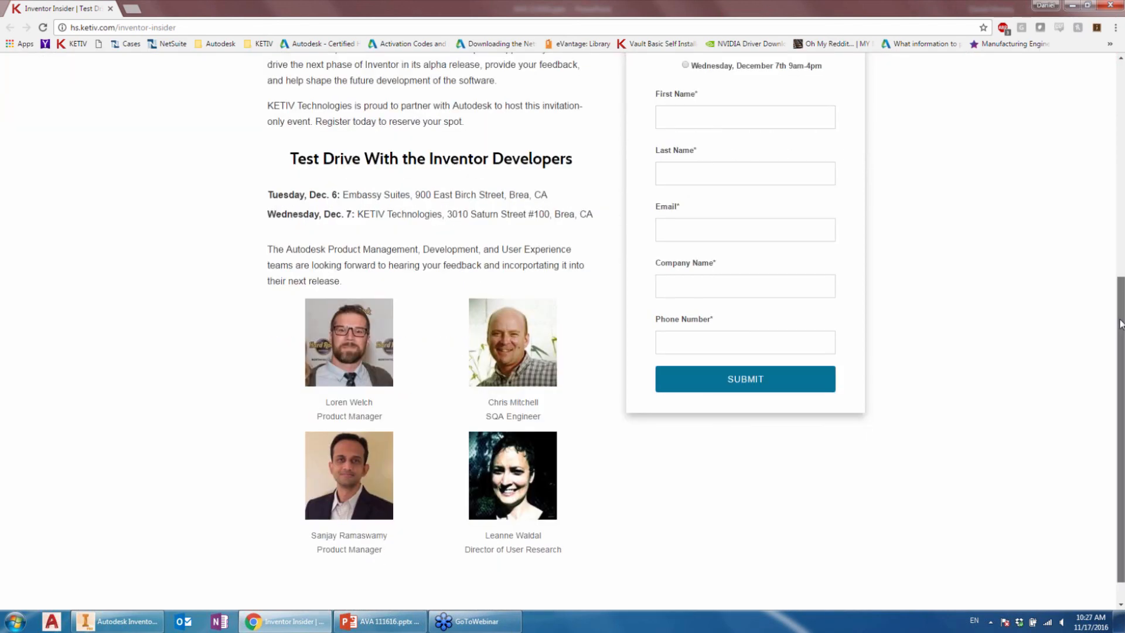
scroll(300, 249, "up", 2)
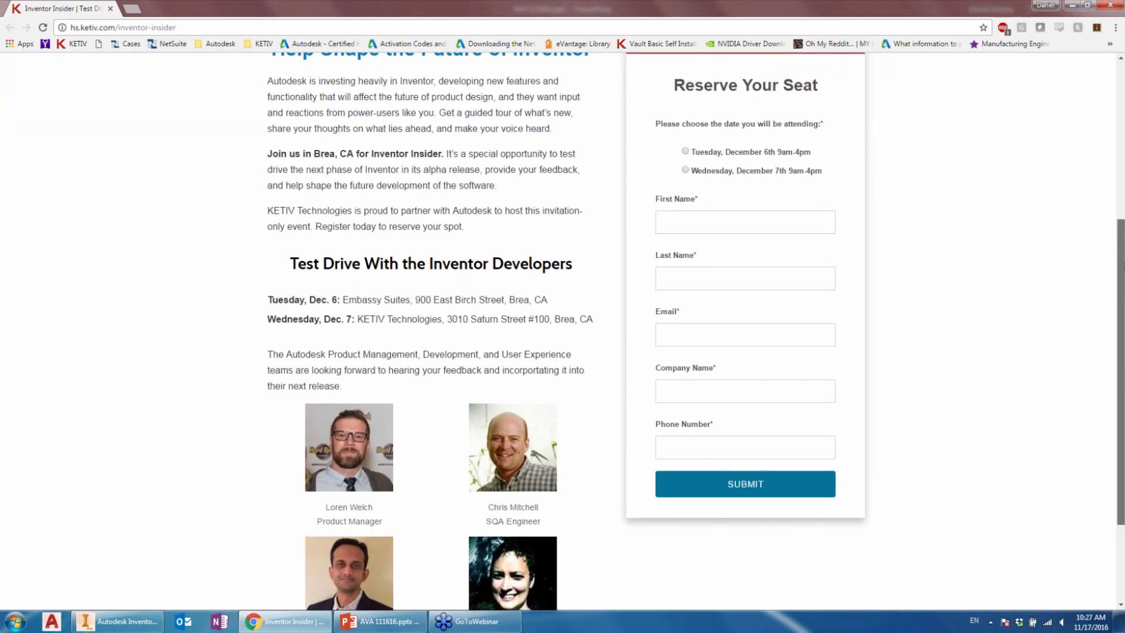